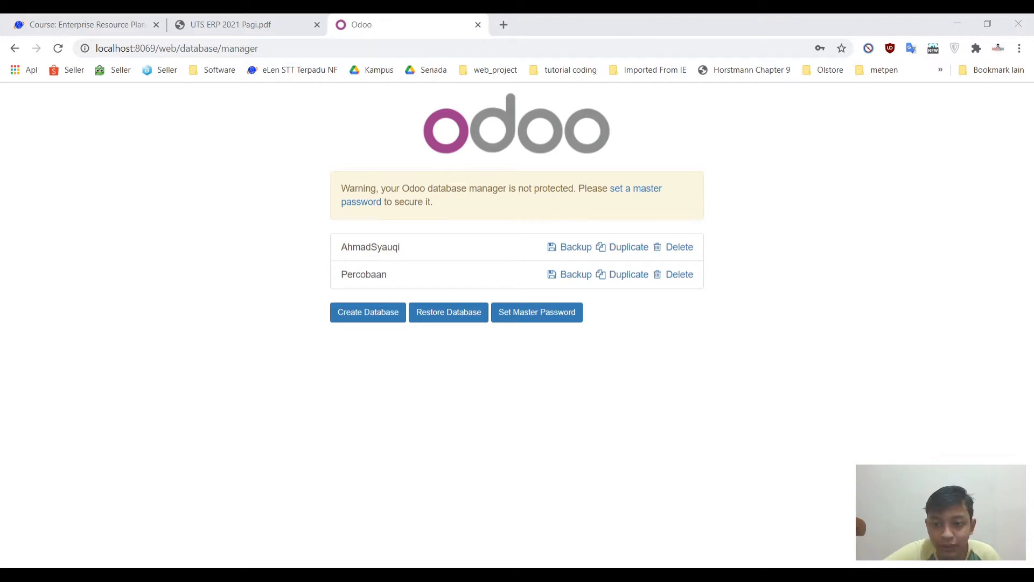
# Step: Switch to the UTS ERP 2021 Pagi.pdf assignment to read the folding-chair case study
pyautogui.hotkey('alt', 'Tab')
pyautogui.click(250, 30)
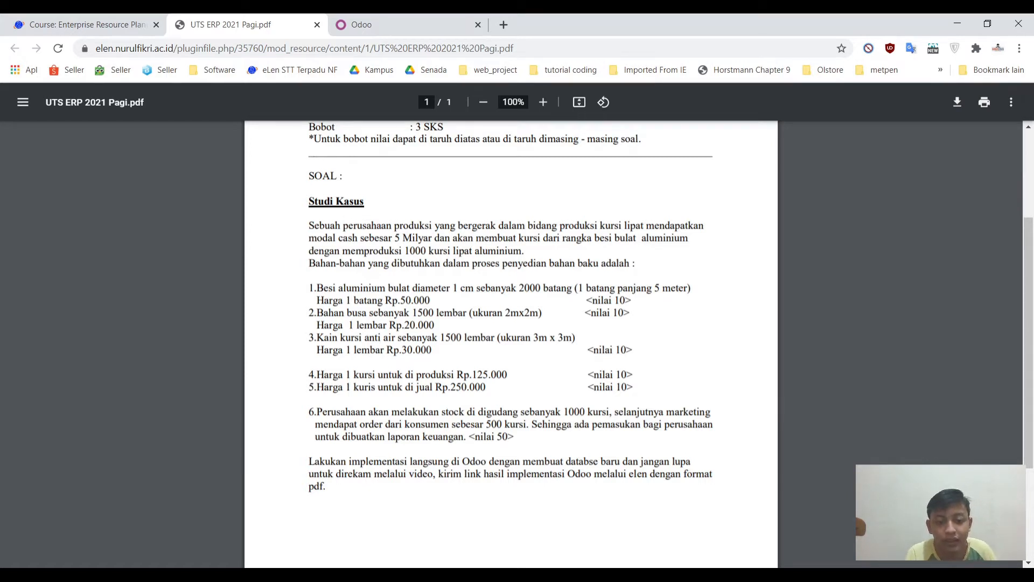
# Step: Return to the Odoo database manager page listing the two existing databases
pyautogui.hotkey('alt', 'Tab')
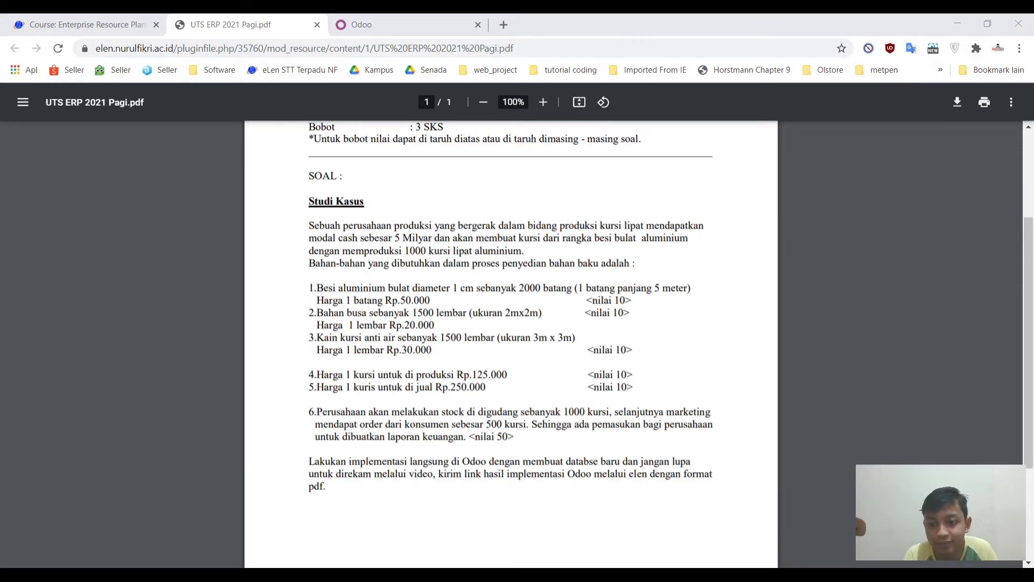
pyautogui.click(369, 25)
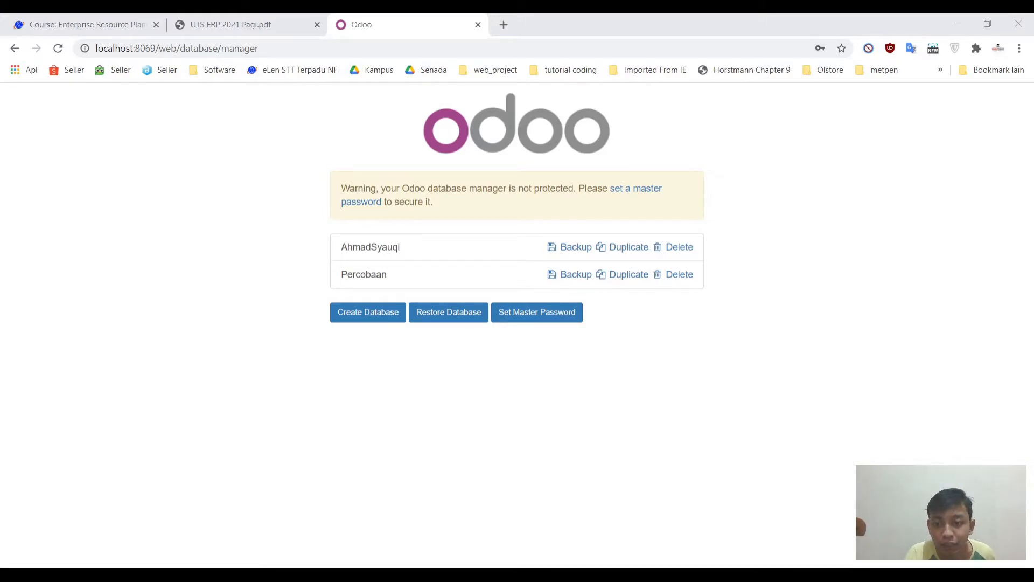
pyautogui.click(338, 471)
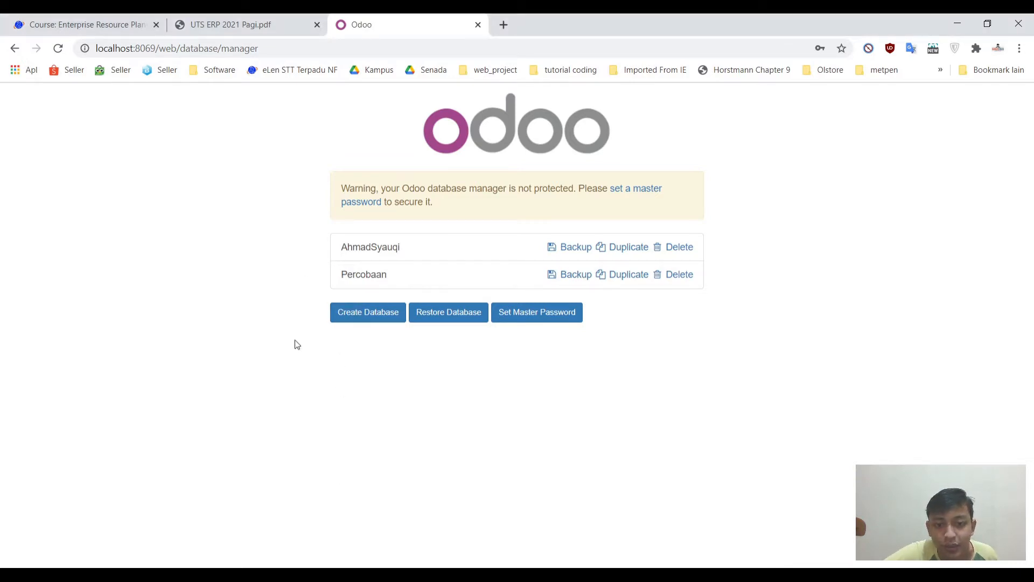
# Step: Create a new database named KursiLipat with English language and Indonesia as country
pyautogui.click(362, 318)
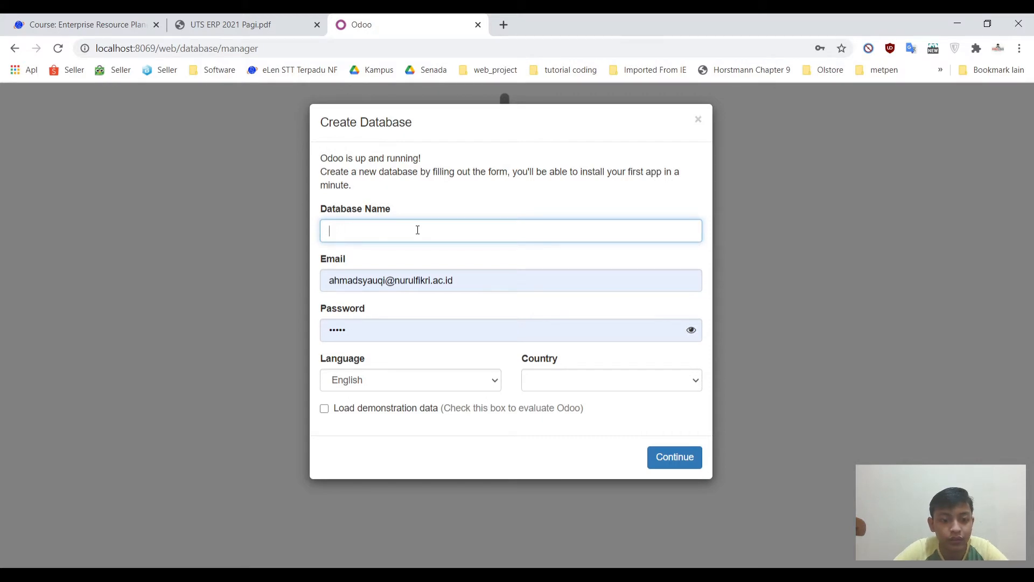
pyautogui.write('S-')
pyautogui.press('BackSpace')
pyautogui.press('BackSpace')
pyautogui.press('BackSpace')
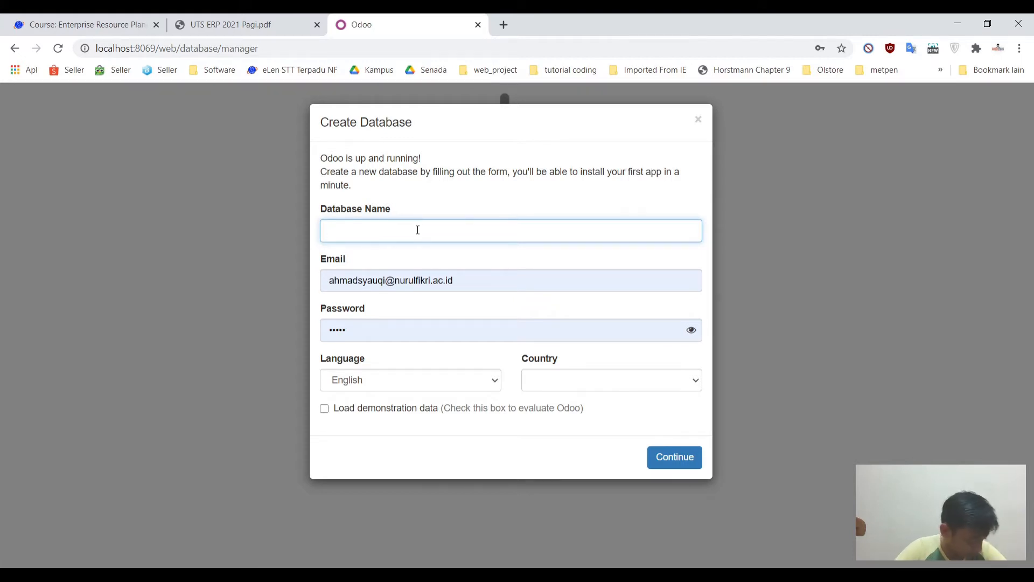
pyautogui.click(188, 22)
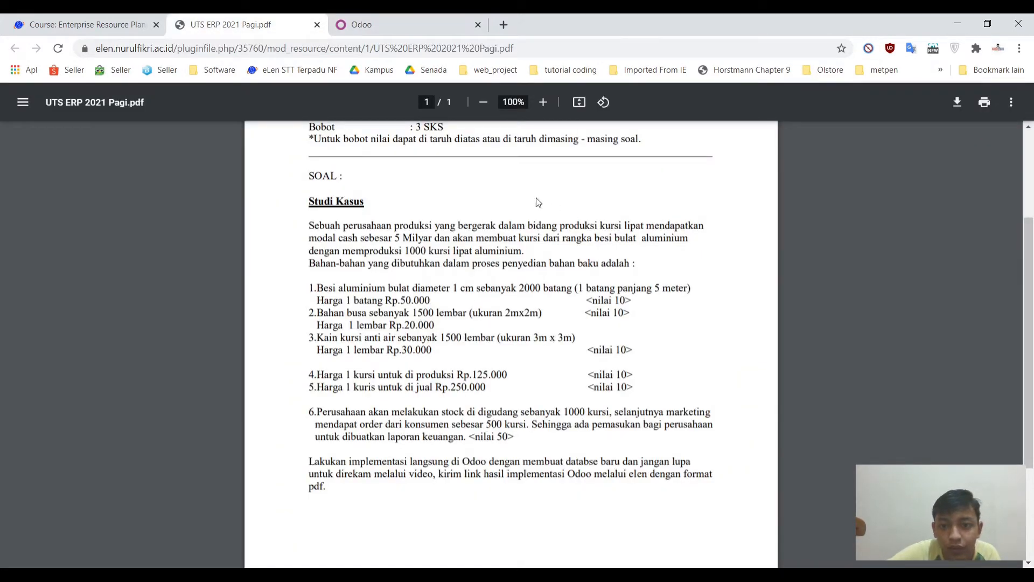
pyautogui.click(405, 26)
pyautogui.write('KursiLipat')
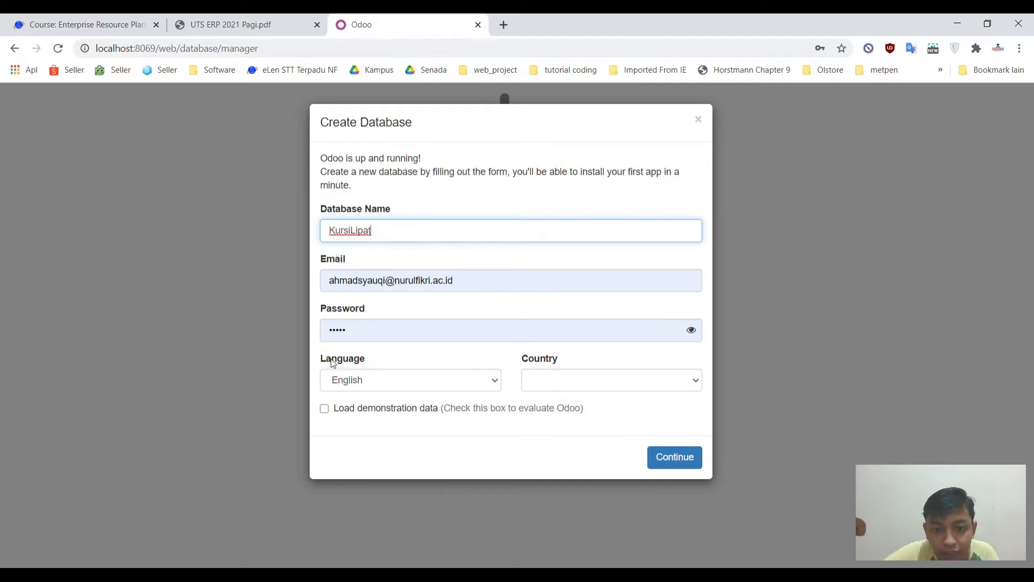
pyautogui.click(565, 383)
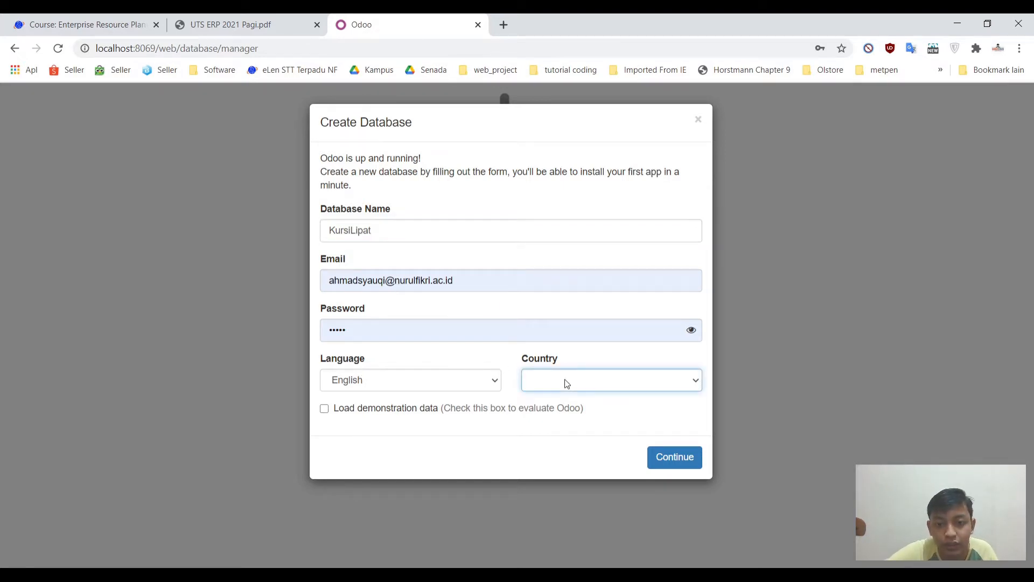
pyautogui.write('indonesia')
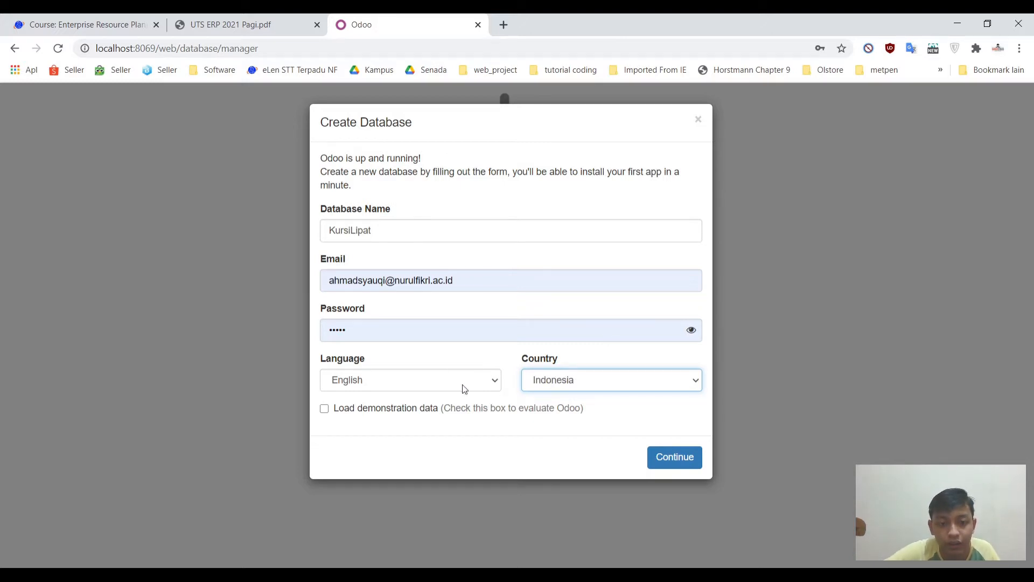
pyautogui.click(683, 466)
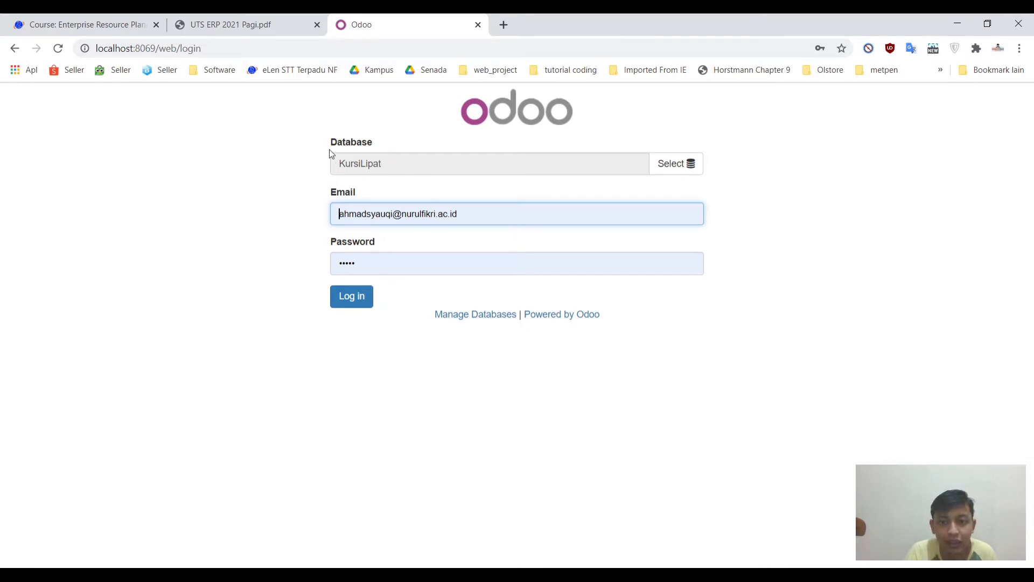
# Step: Log in to the new KursiLipat database as administrator
pyautogui.click(354, 300)
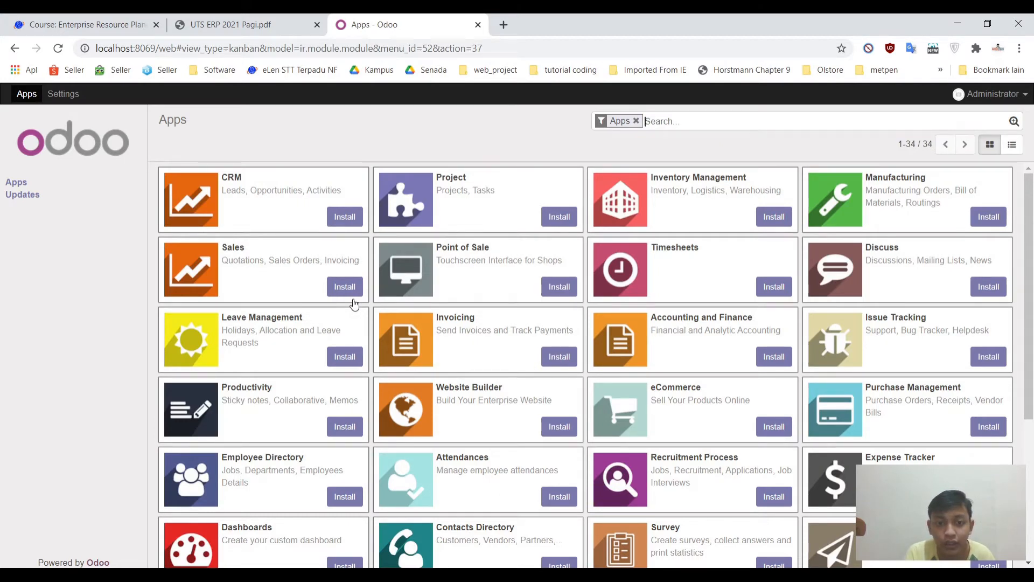
# Step: Install the Accounting and Finance app from the Apps list
pyautogui.hotkey('alt', 'Tab')
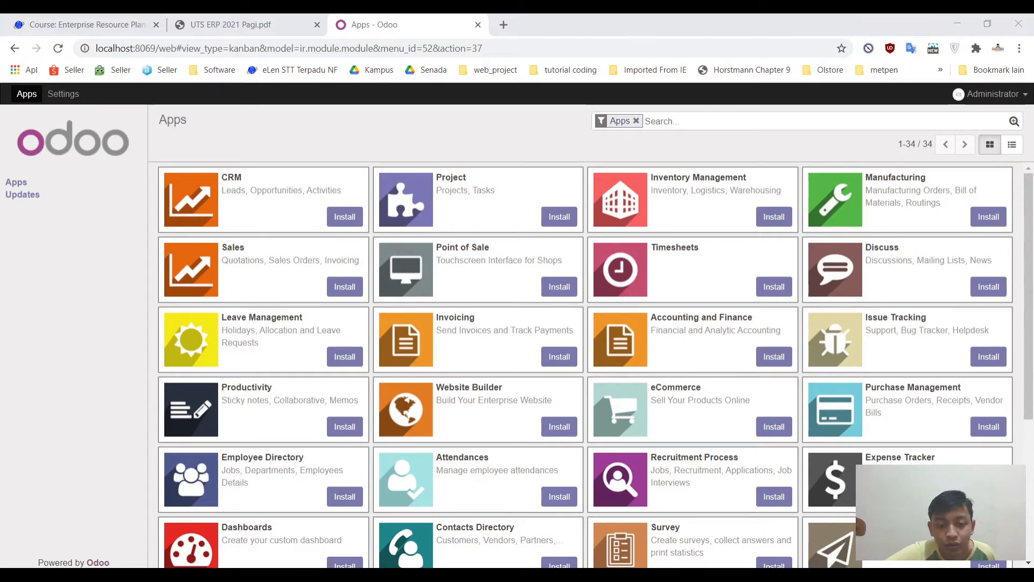
pyautogui.hotkey('alt', 'Tab')
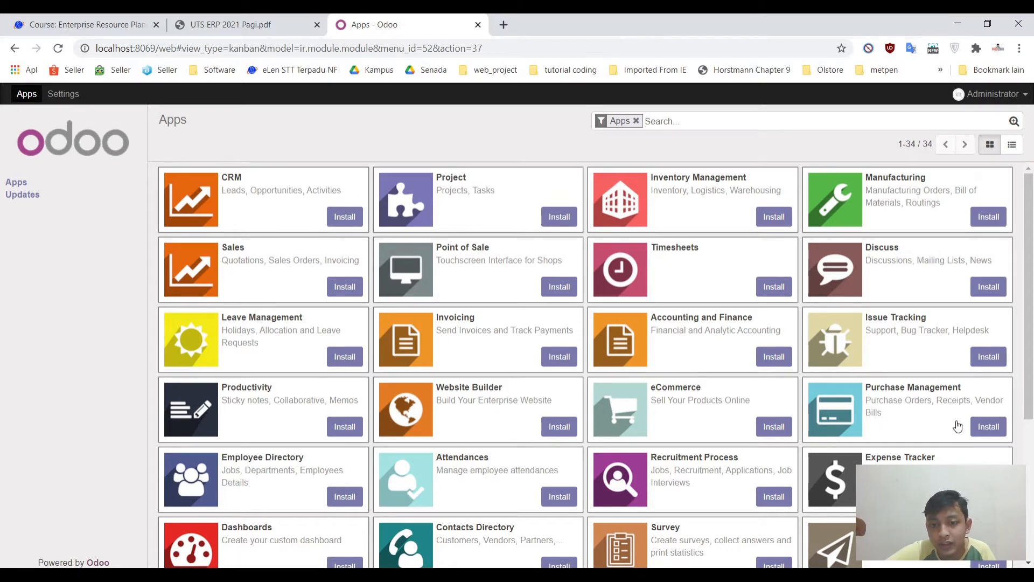
pyautogui.click(769, 357)
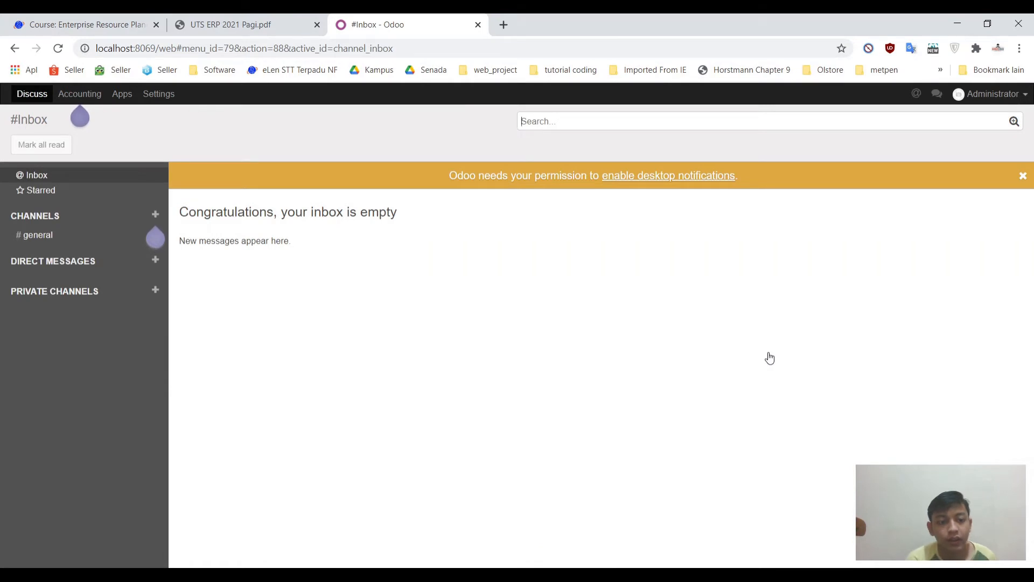
# Step: Open the Accounting Dashboard showing empty Customer Invoices, Vendor Bills, Bank and Cash journals
pyautogui.click(90, 97)
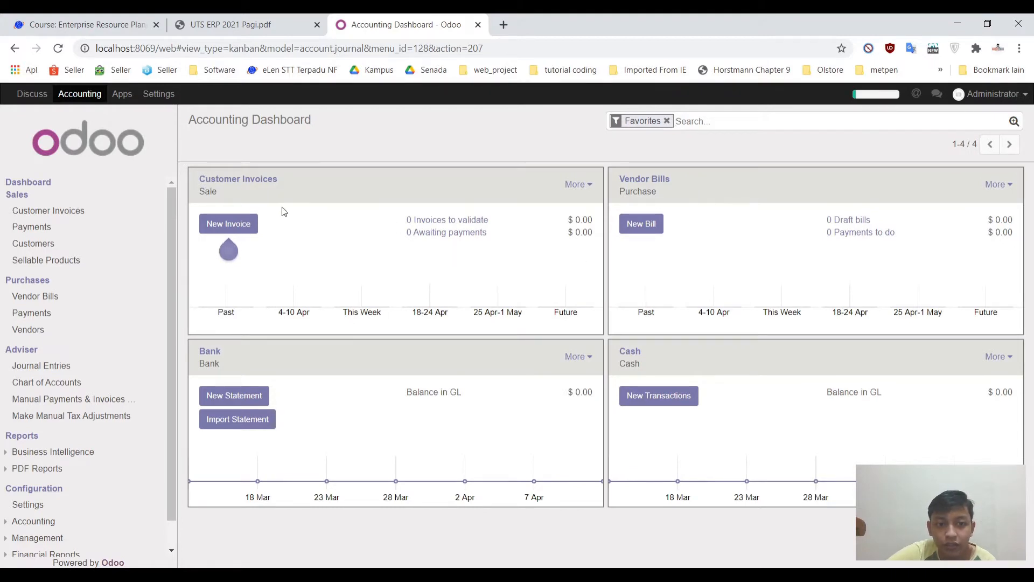
pyautogui.click(235, 396)
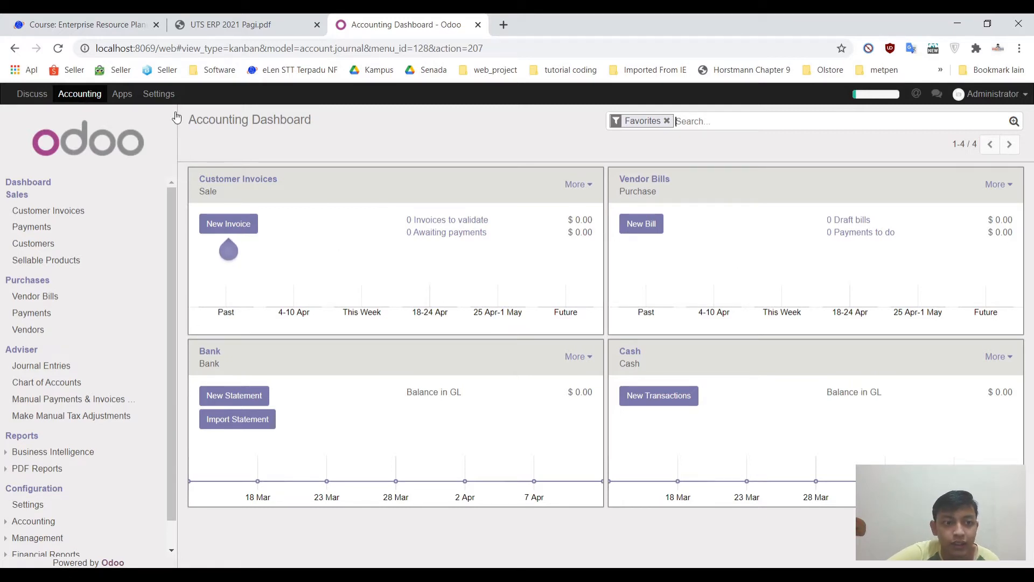
# Step: Install the Inventory Management app from the Apps catalogue
pyautogui.click(120, 95)
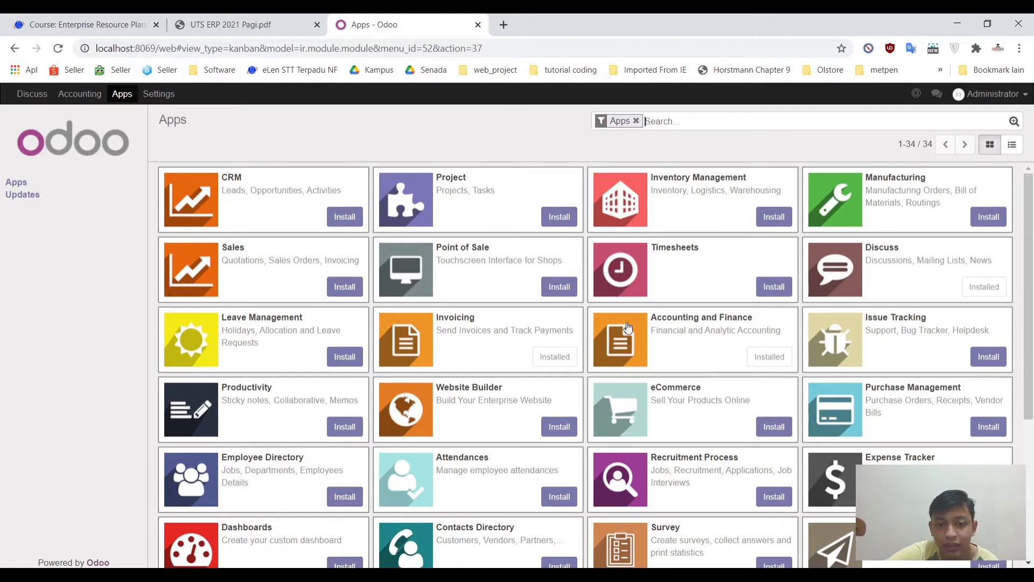
pyautogui.click(775, 217)
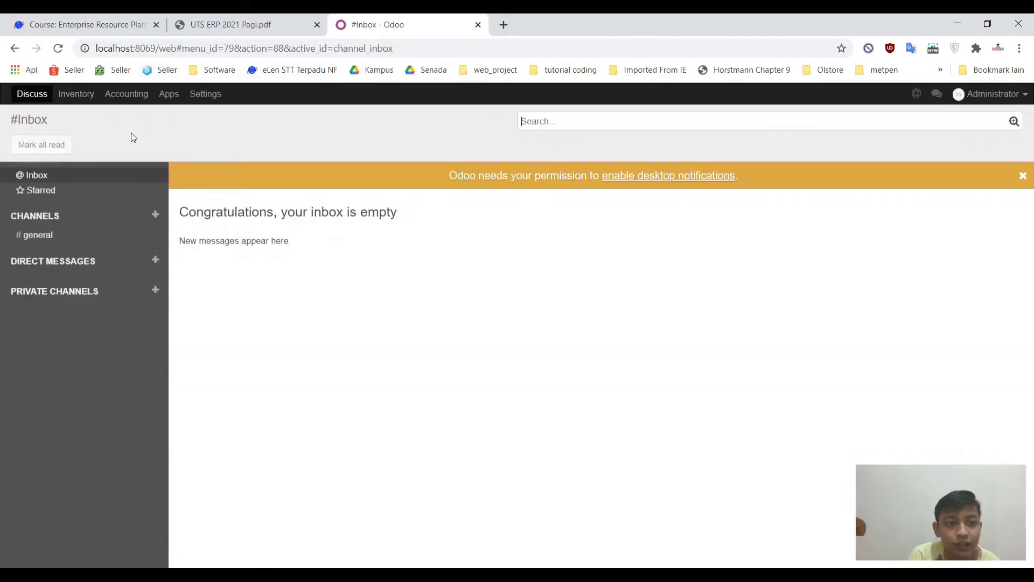
# Step: Install the Purchase Management app from the Apps catalogue
pyautogui.click(77, 95)
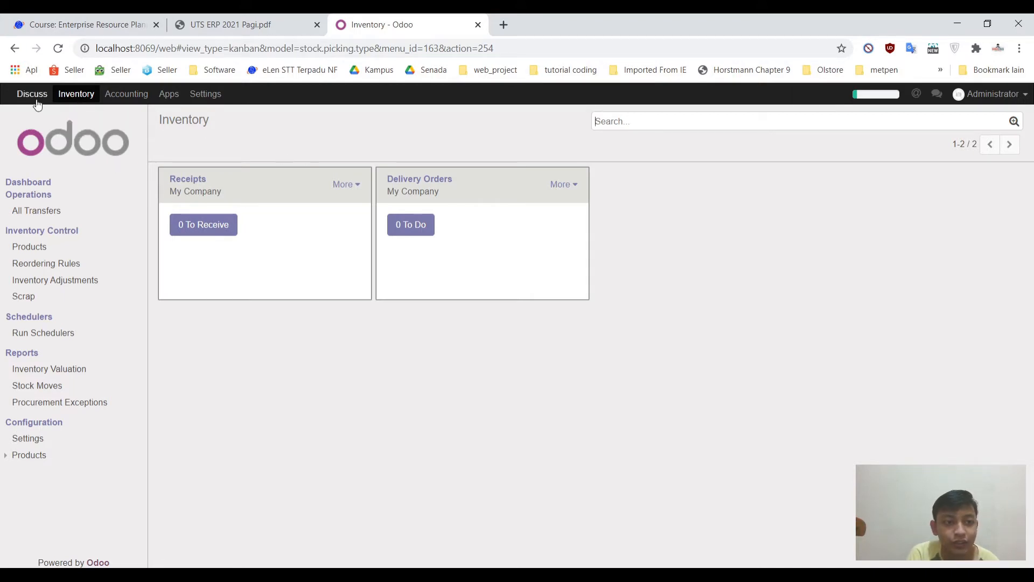
pyautogui.click(178, 96)
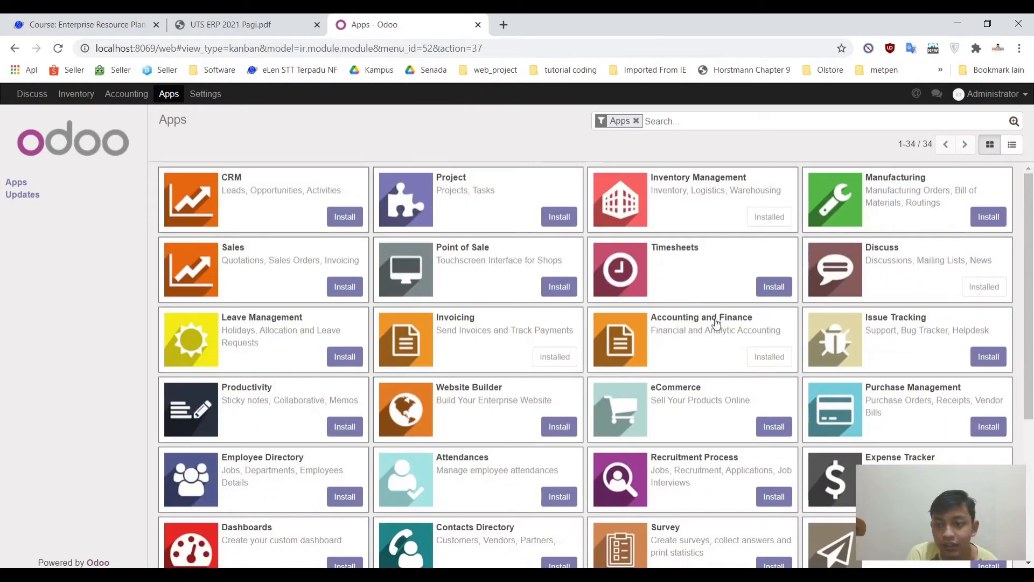
pyautogui.click(989, 427)
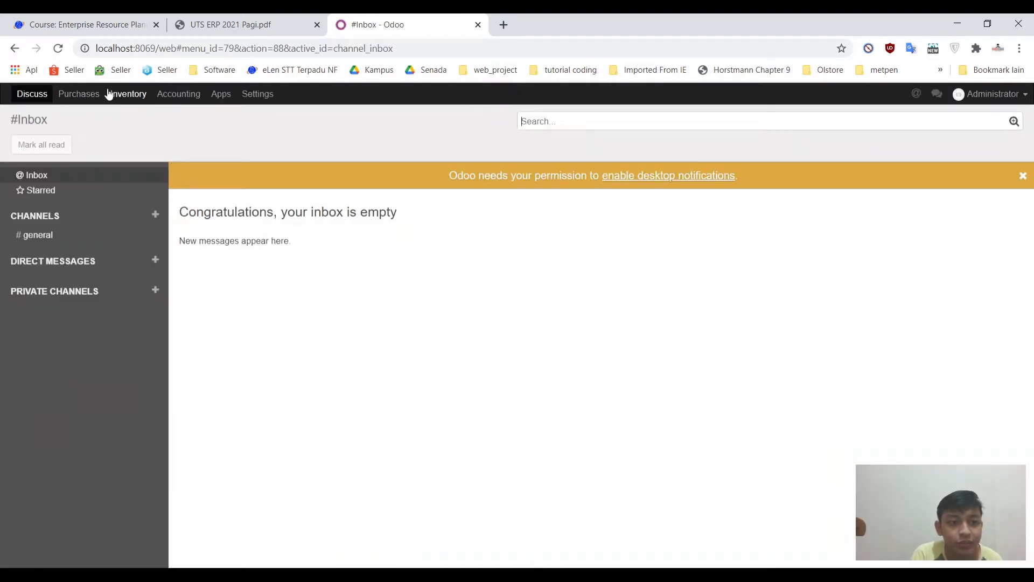
# Step: Open Purchases, then confirm Purchase, Inventory, Invoicing, Accounting and Discuss are installed
pyautogui.click(85, 93)
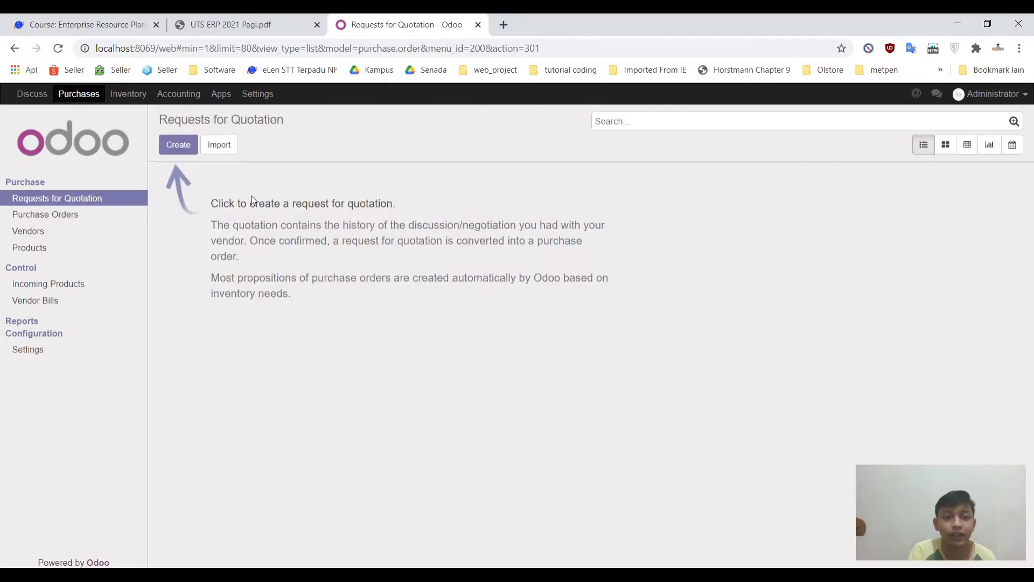
pyautogui.click(234, 95)
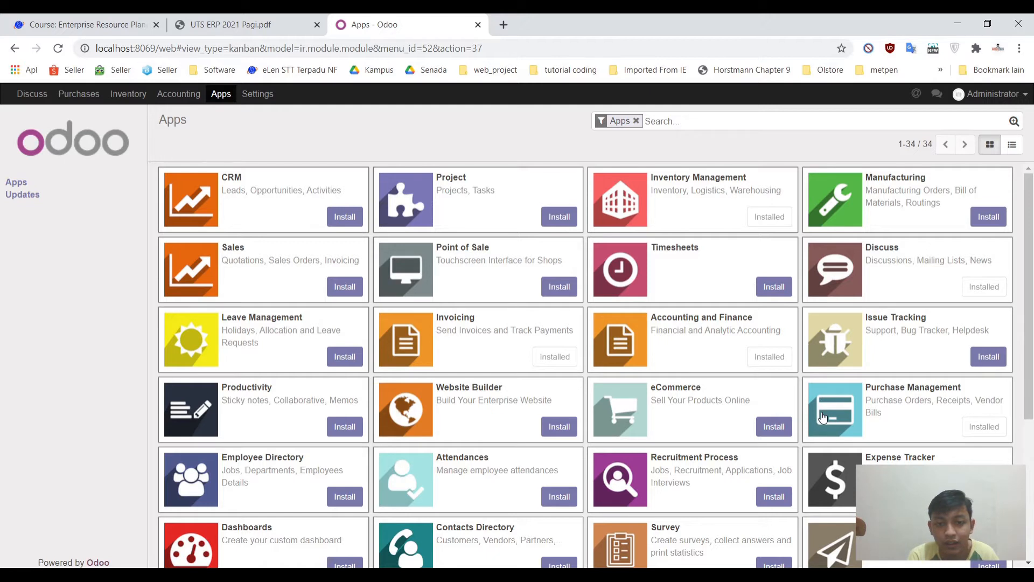
pyautogui.click(339, 576)
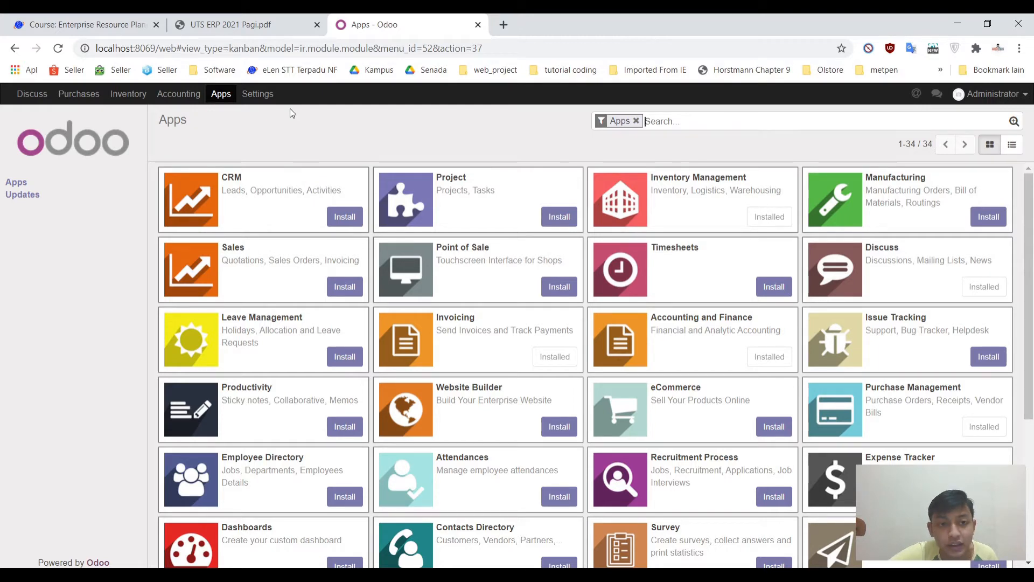
# Step: Open Accounting settings and view the default company currency choices, EUR and USD
pyautogui.click(187, 100)
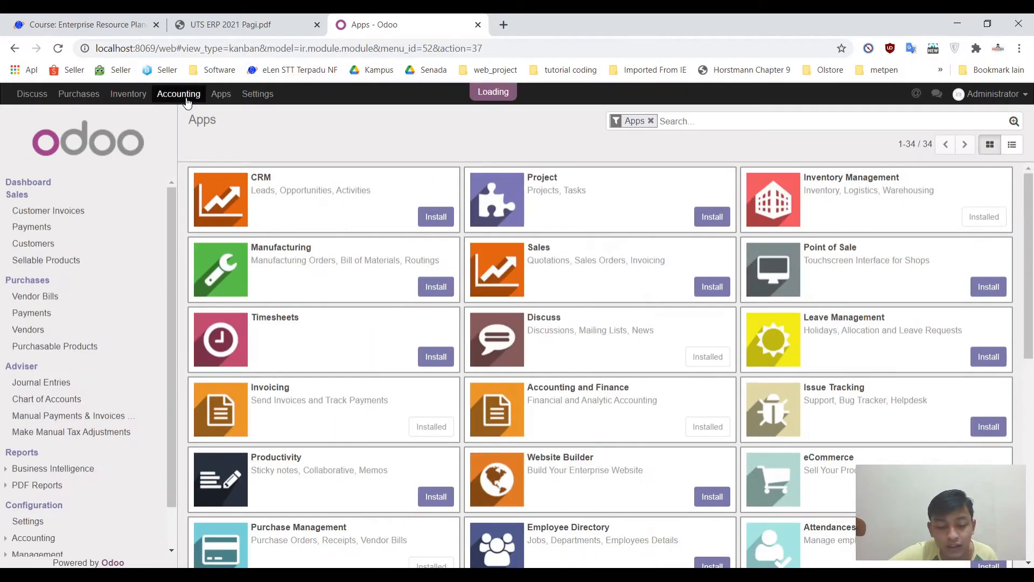
pyautogui.click(33, 521)
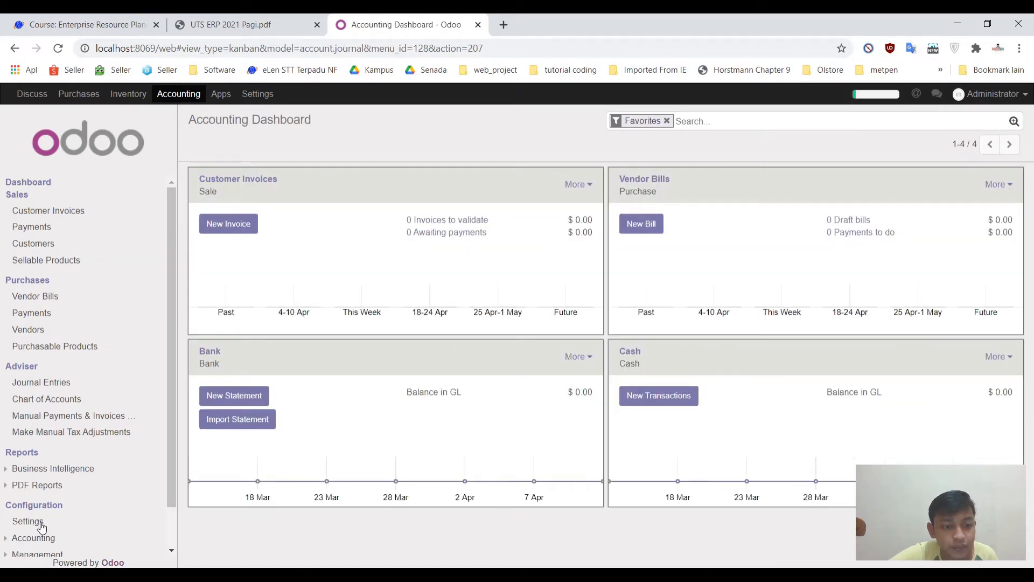
pyautogui.click(41, 525)
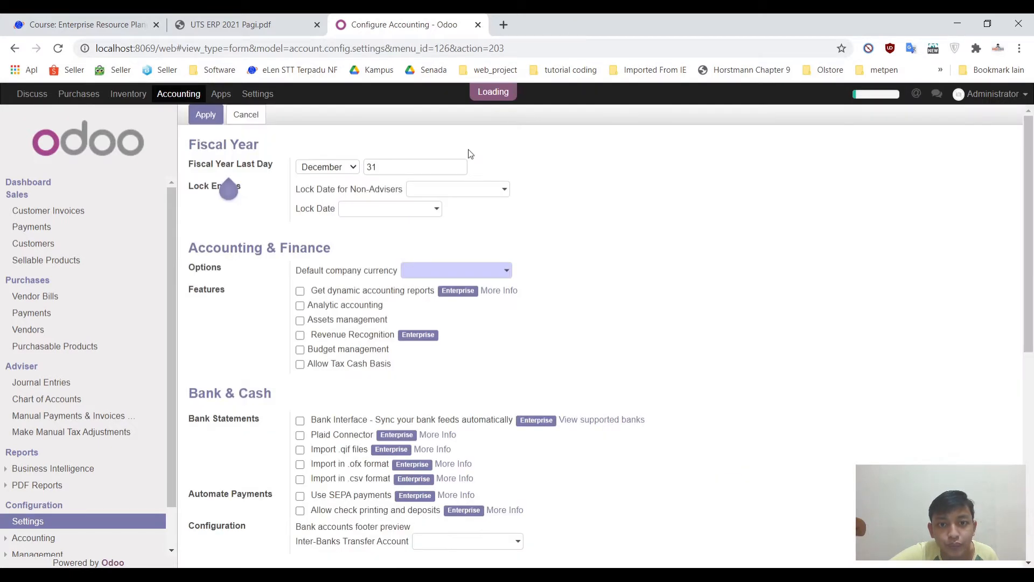
pyautogui.click(502, 353)
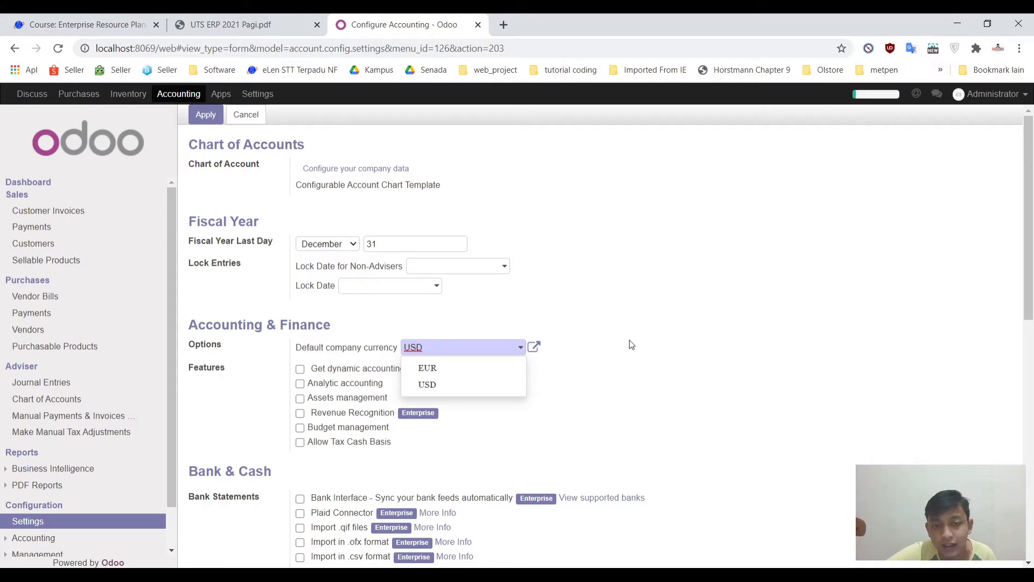
# Step: Glance at the UTS ERP 2021 Pagi.pdf case study, then return to the Odoo accounting settings
pyautogui.click(241, 27)
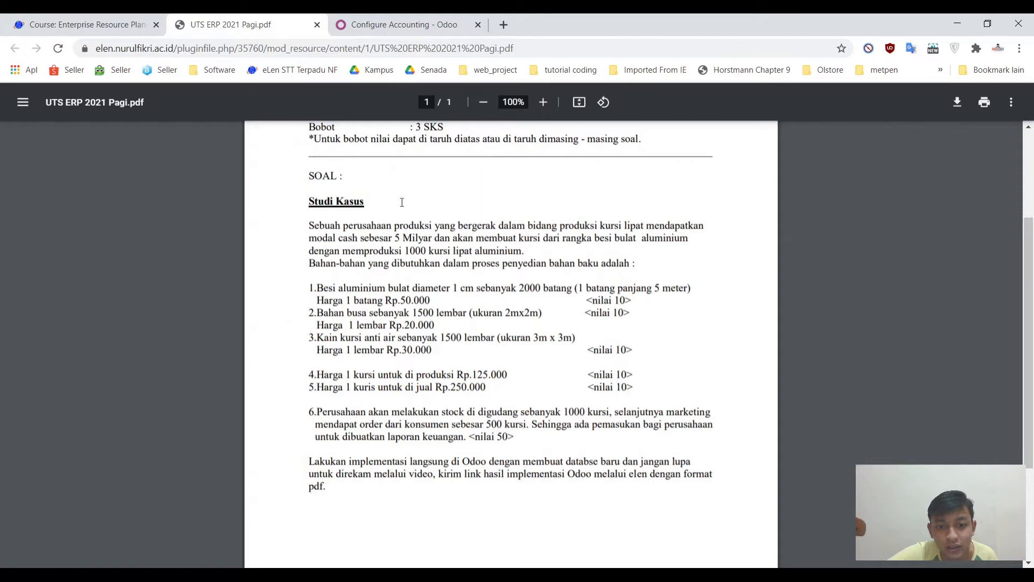
pyautogui.click(379, 26)
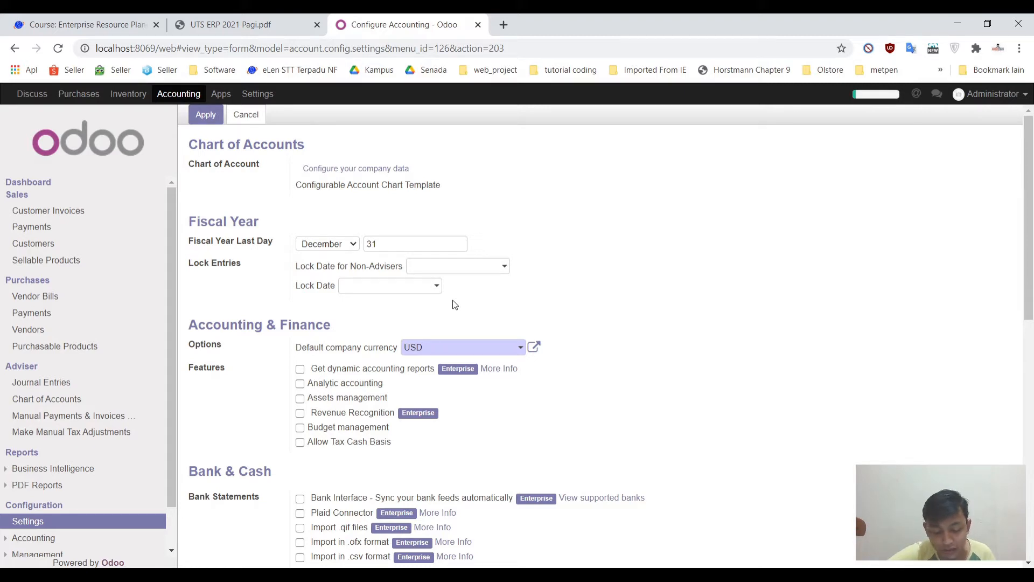
# Step: Activate Odoo developer mode from the Settings dashboard
pyautogui.click(249, 96)
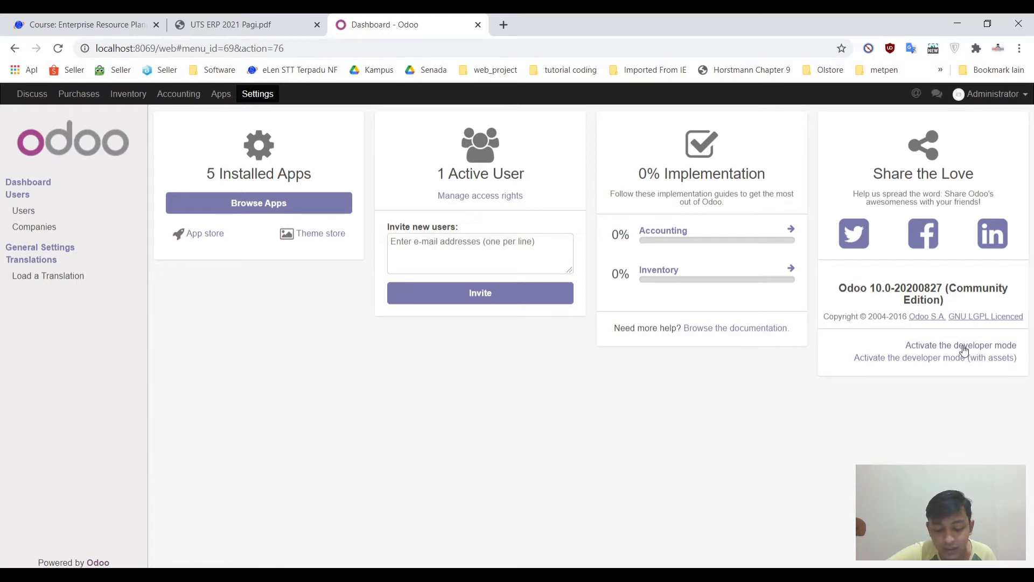
pyautogui.click(964, 350)
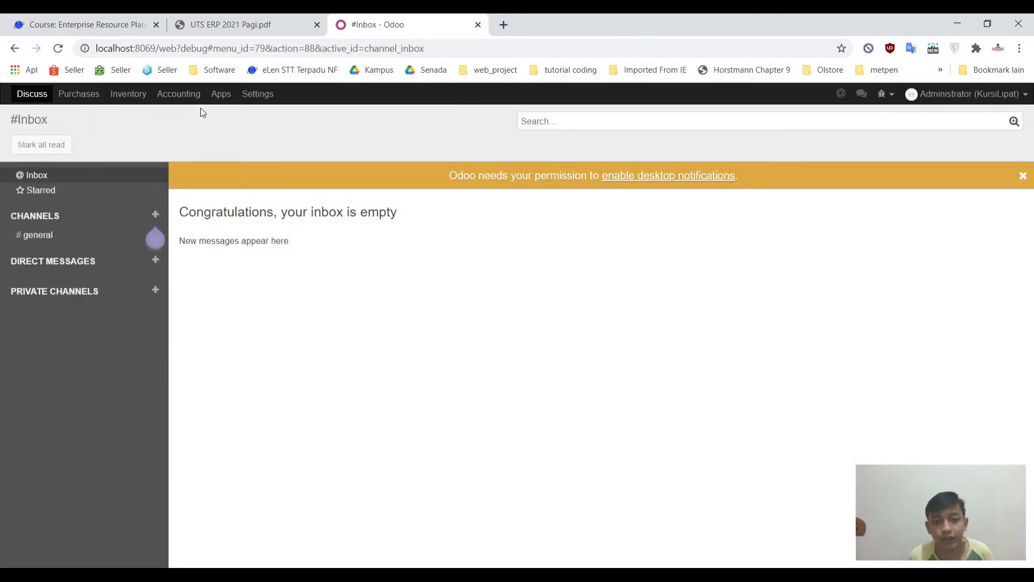
# Step: Open the Administrator record from the Settings Users list
pyautogui.click(261, 95)
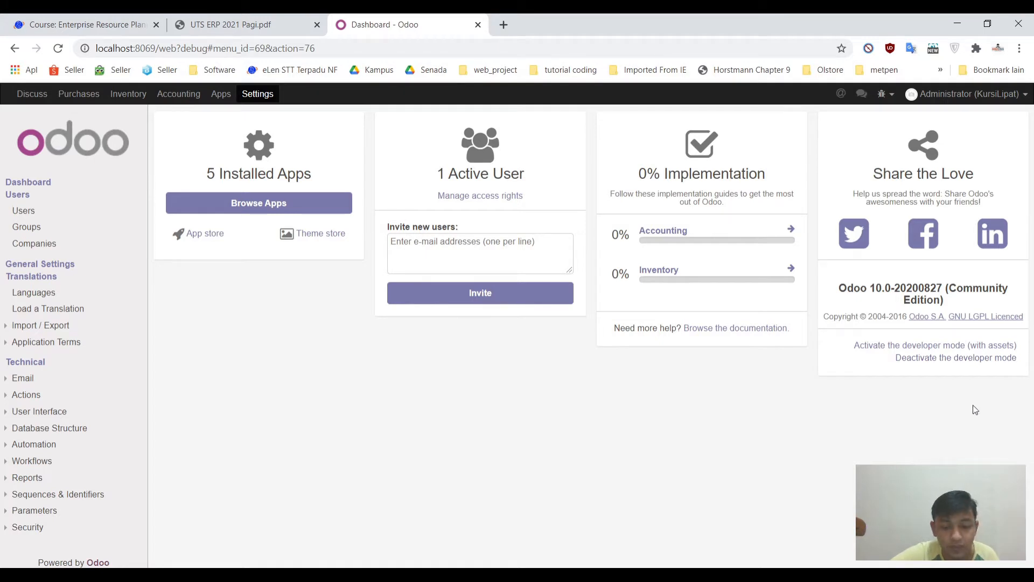
pyautogui.click(26, 212)
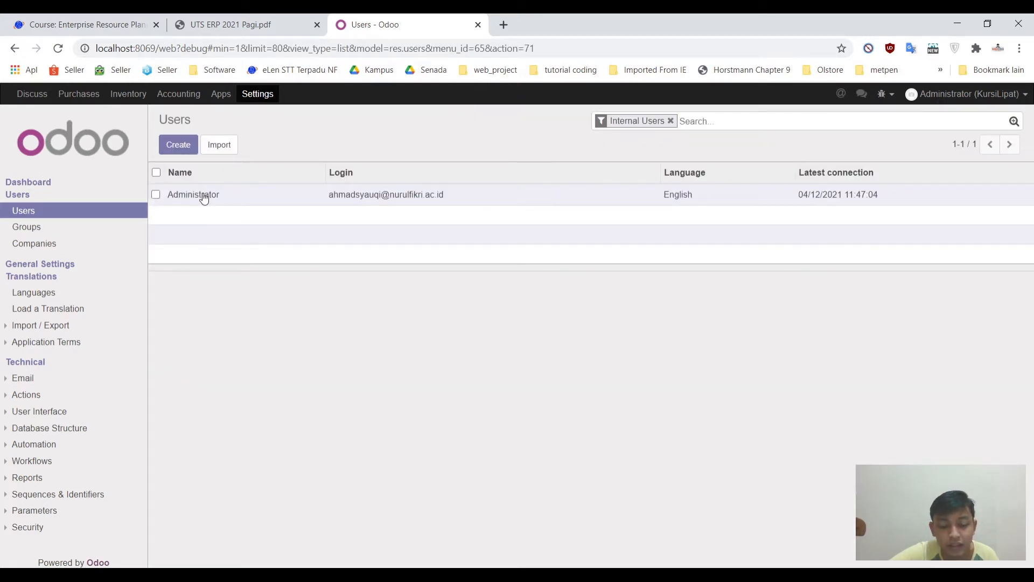
pyautogui.click(204, 198)
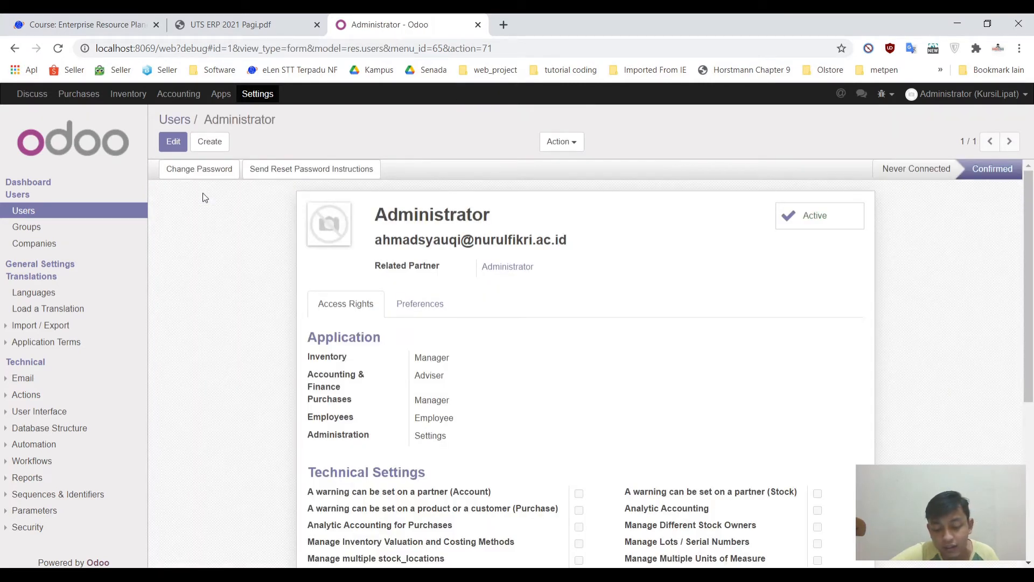
# Step: Give the Administrator user the Multi Currencies extra right and save the record
pyautogui.click(173, 146)
pyautogui.scroll(-6, 318, 260)
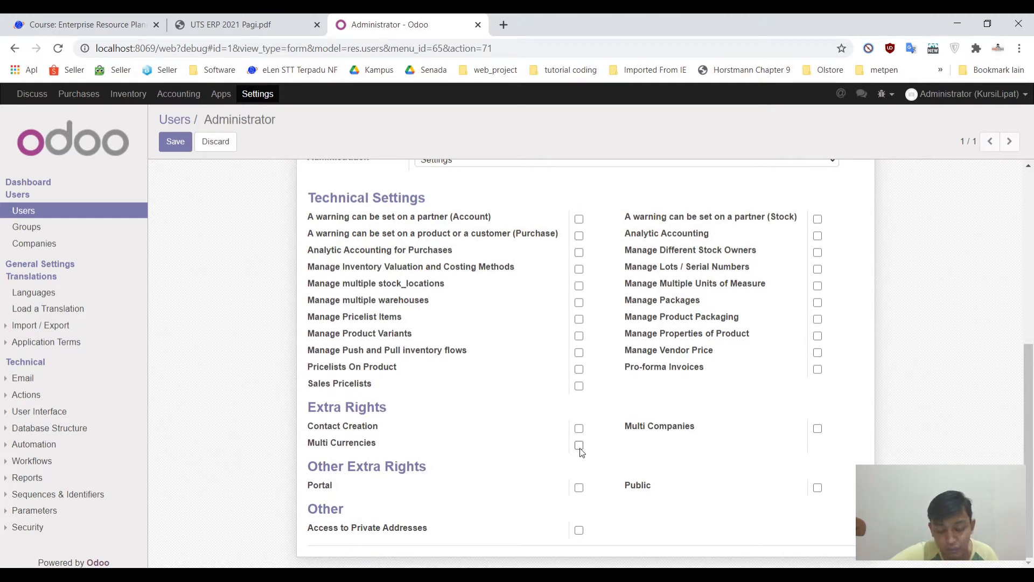
pyautogui.click(579, 446)
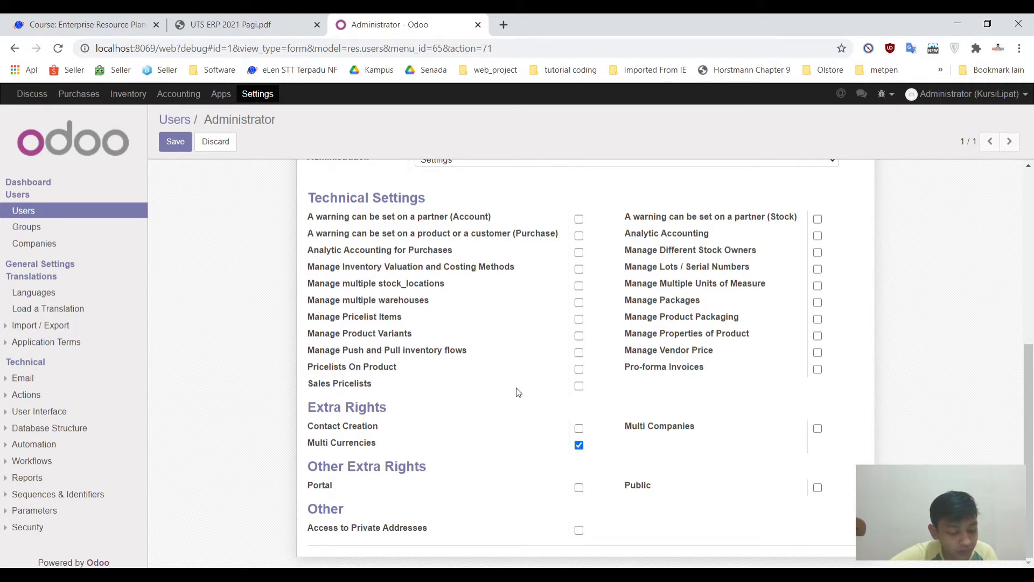
pyautogui.scroll(1, 518, 393)
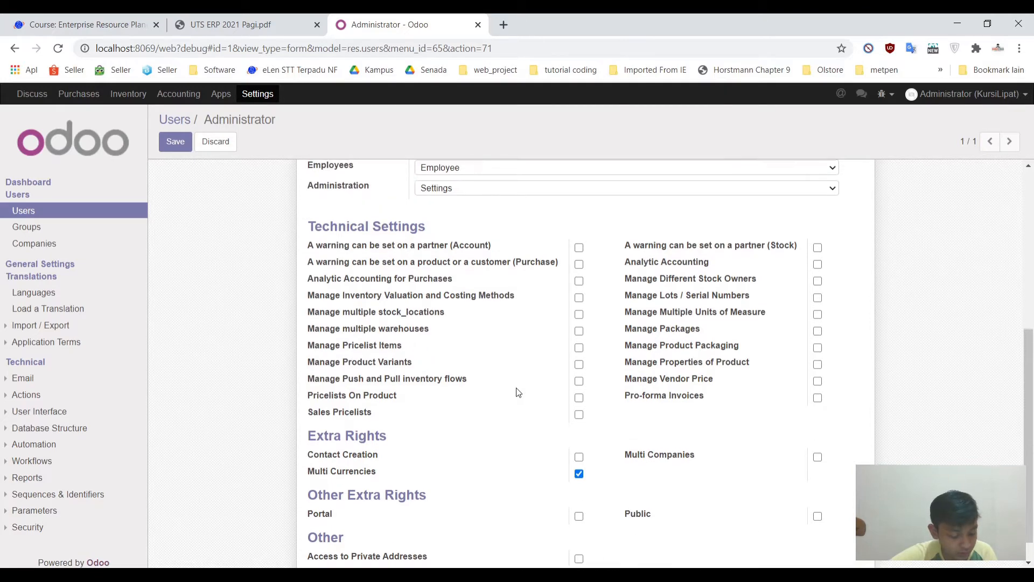
pyautogui.scroll(4, 518, 393)
pyautogui.click(171, 141)
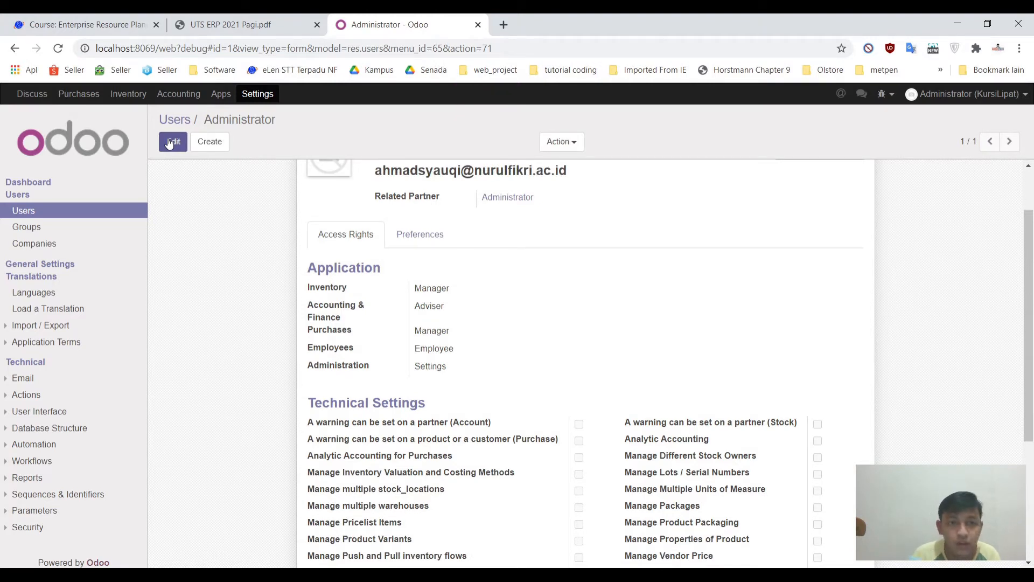
pyautogui.scroll(-3, 339, 266)
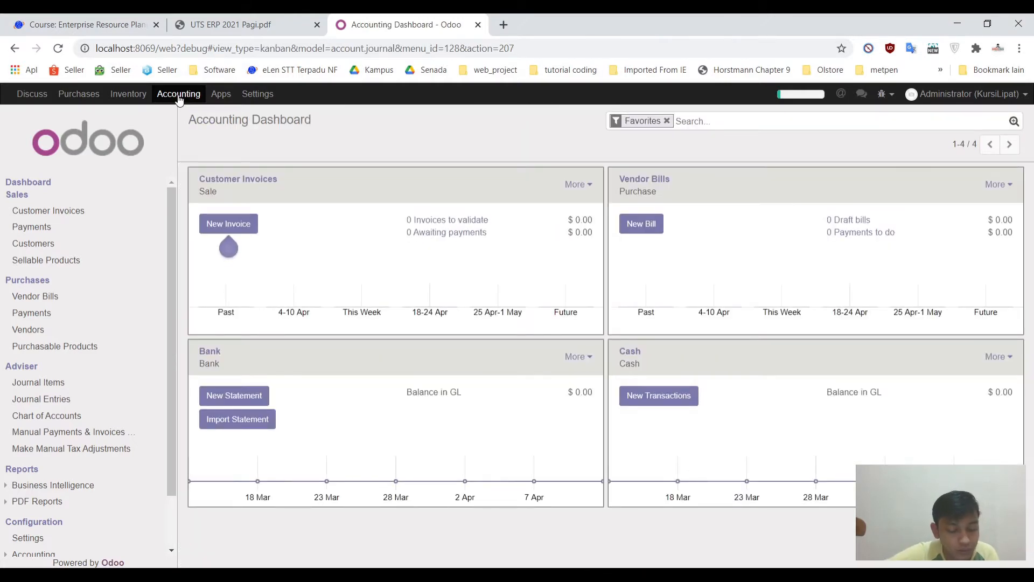
# Step: Tick 'Allow multi currencies' in the Accounting configuration settings and apply the change
pyautogui.scroll(-1, 83, 529)
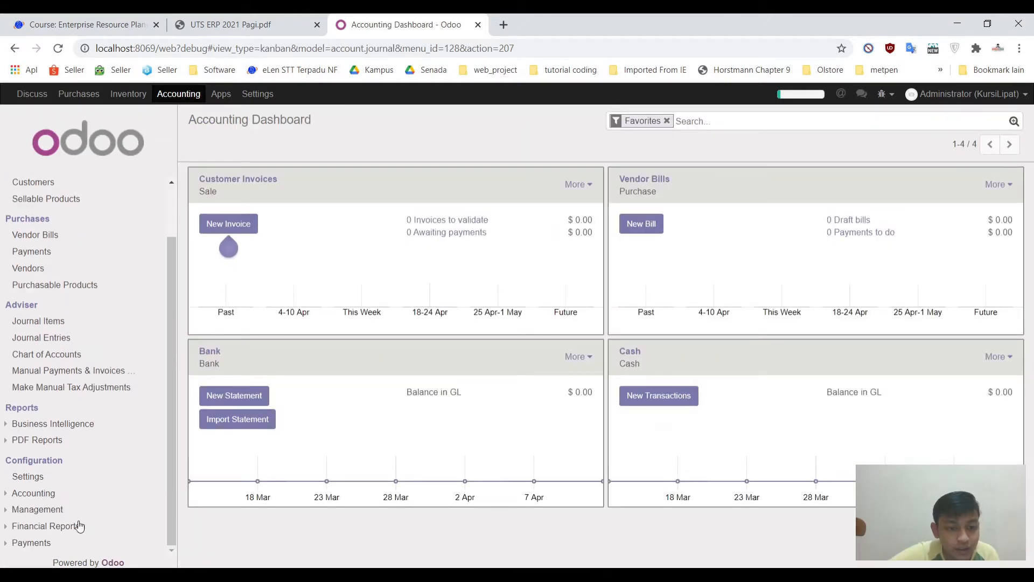
pyautogui.click(27, 477)
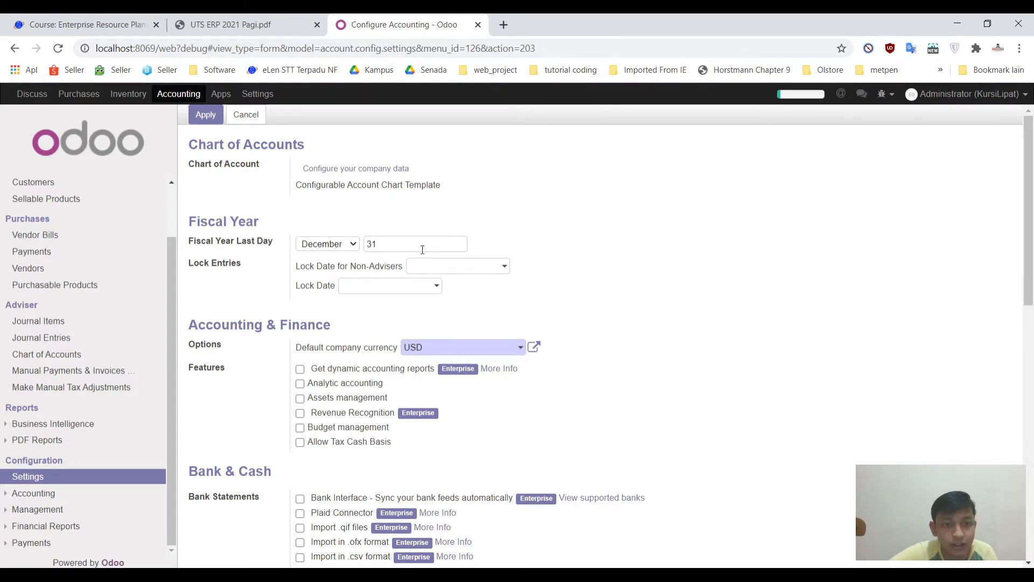
pyautogui.scroll(-2, 422, 249)
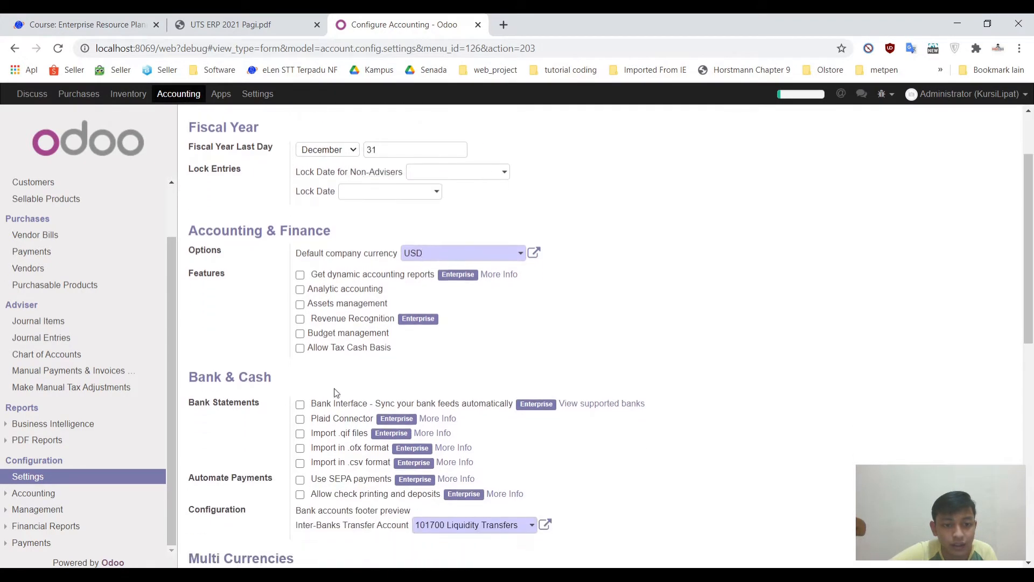
pyautogui.scroll(-3, 334, 392)
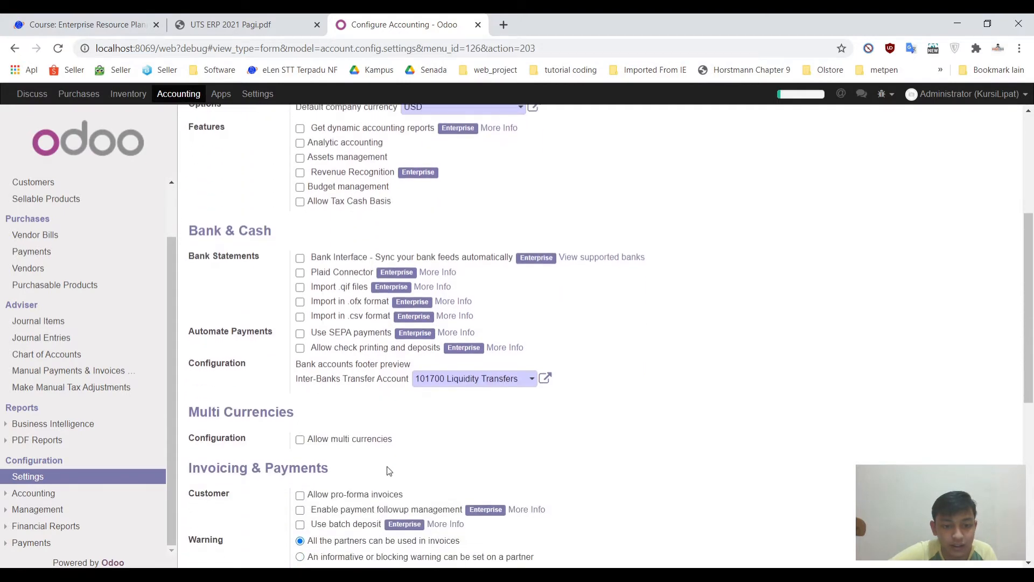
pyautogui.click(300, 440)
pyautogui.moveTo(385, 440)
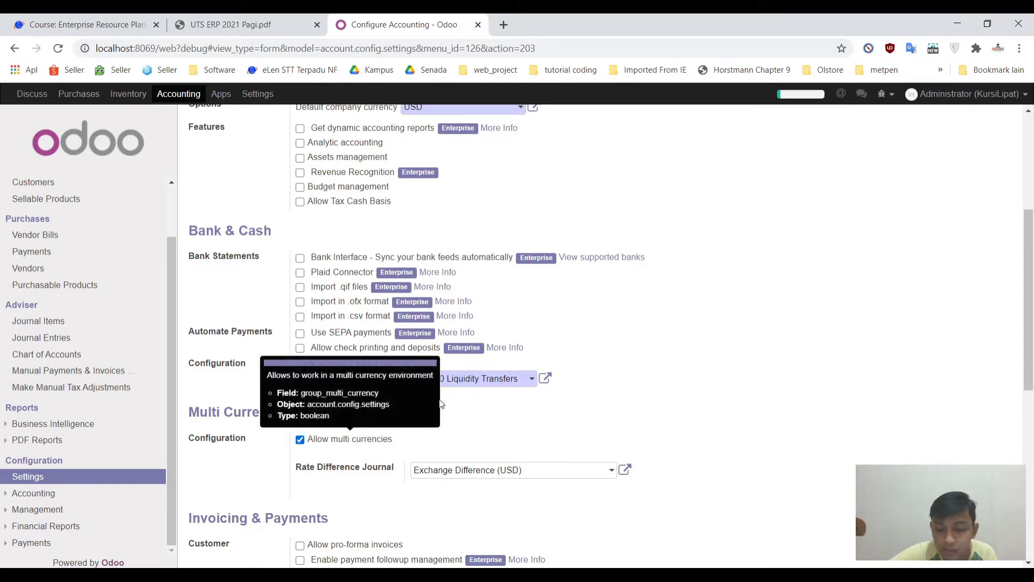
pyautogui.scroll(5, 362, 227)
pyautogui.click(207, 118)
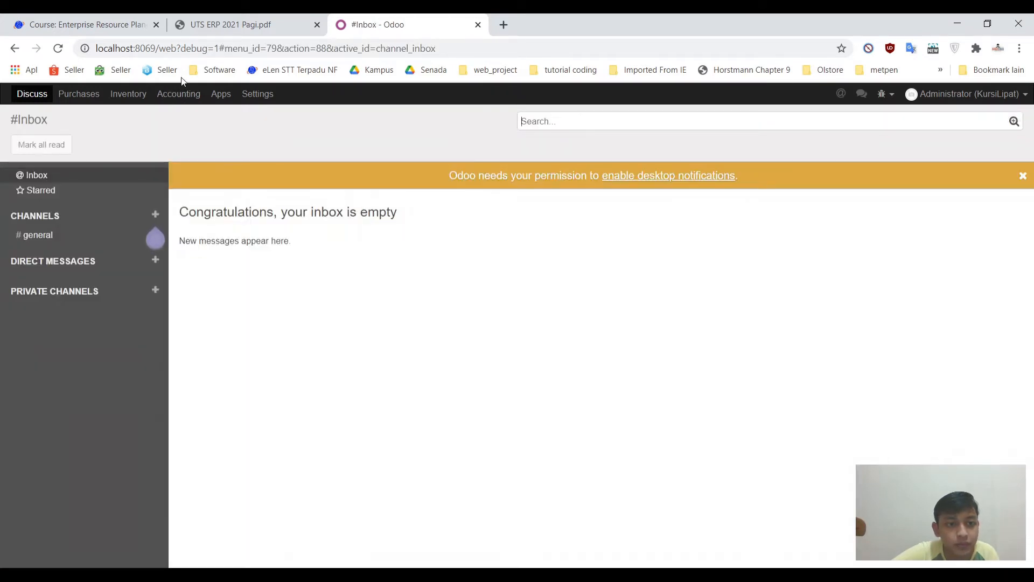
# Step: Open Accounting's Configuration > Multi-Currencies > Currencies list
pyautogui.click(190, 95)
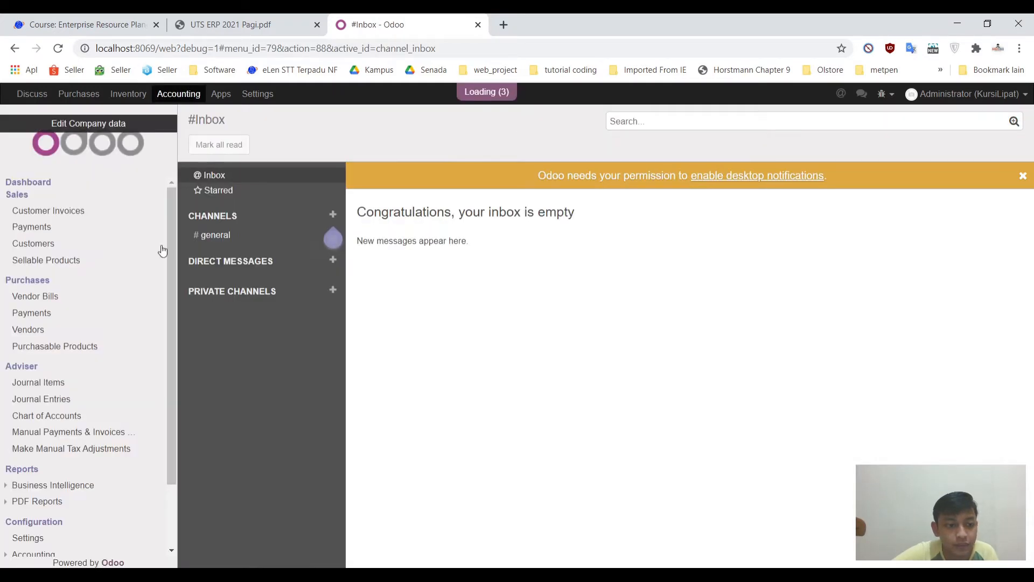
pyautogui.moveTo(170, 295); pyautogui.dragTo(170, 338)
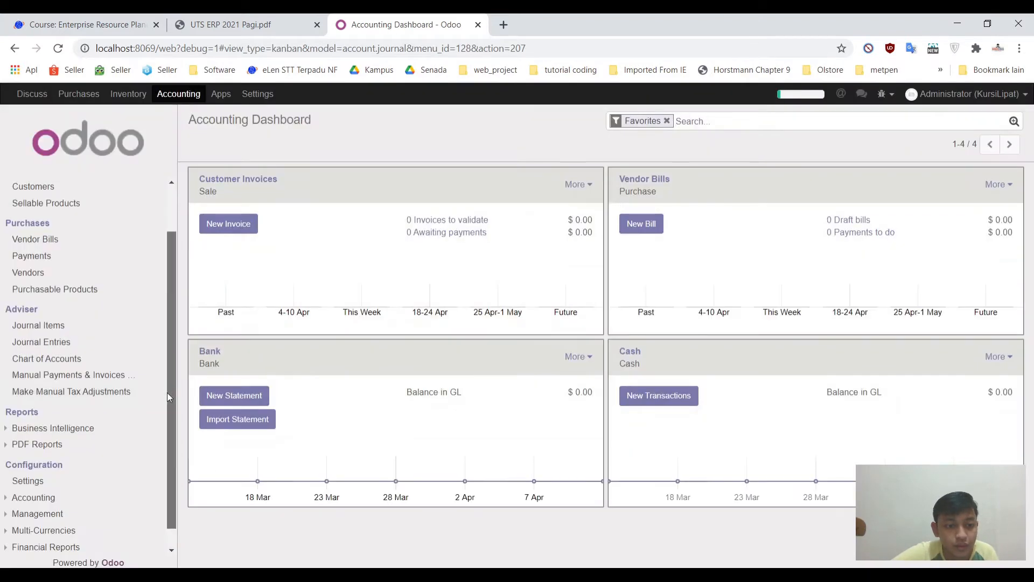
pyautogui.scroll(-1, 167, 392)
pyautogui.click(43, 511)
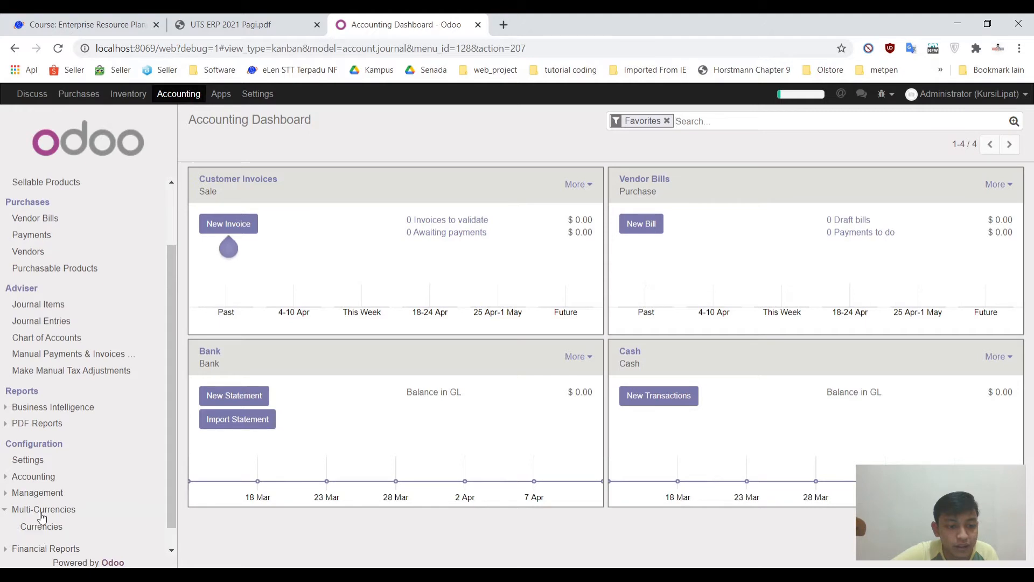
pyautogui.click(39, 528)
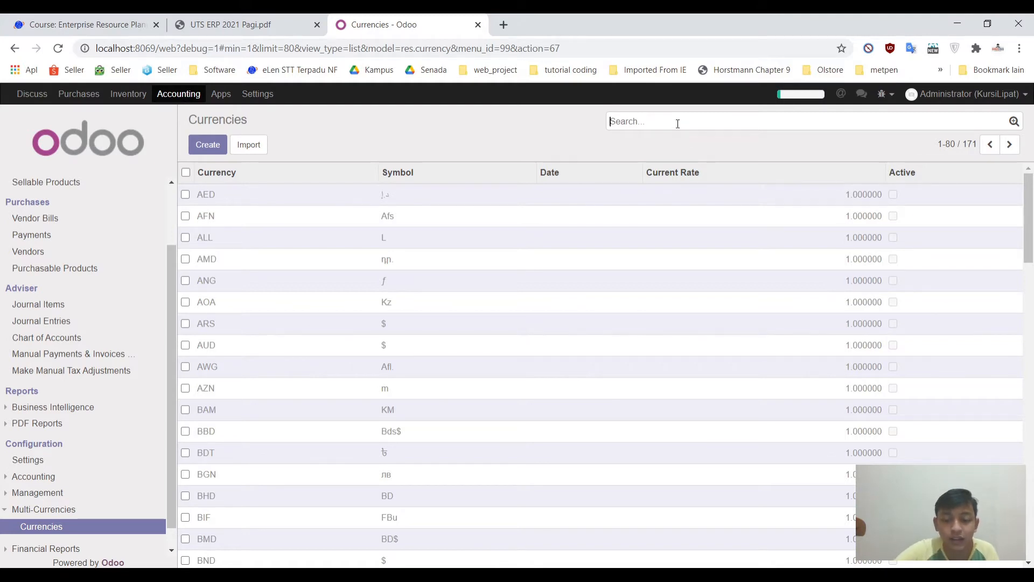
# Step: Search for IDR, activate the Rp currency and save its record
pyautogui.write('idr')
pyautogui.press('Return')
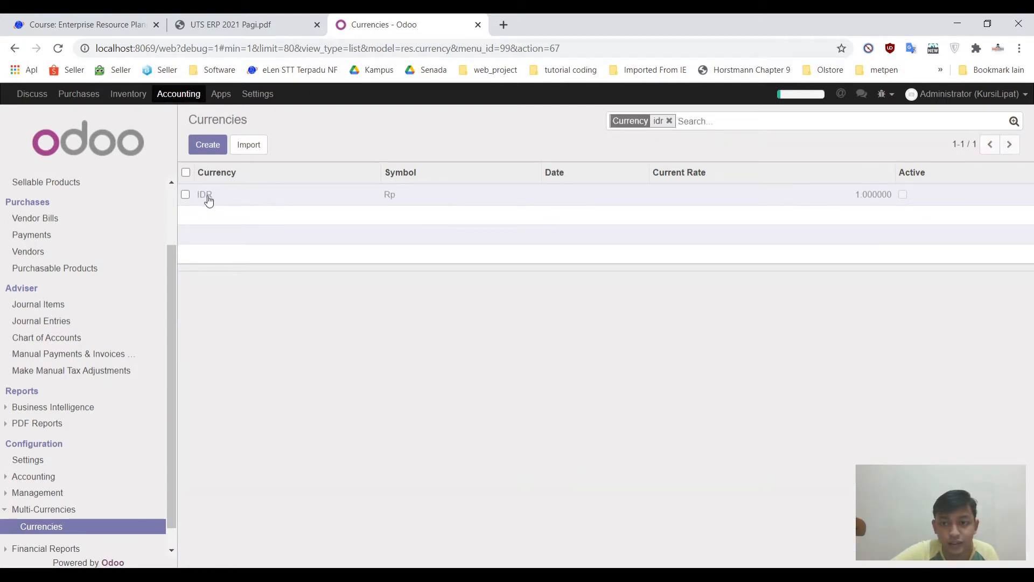
pyautogui.click(209, 199)
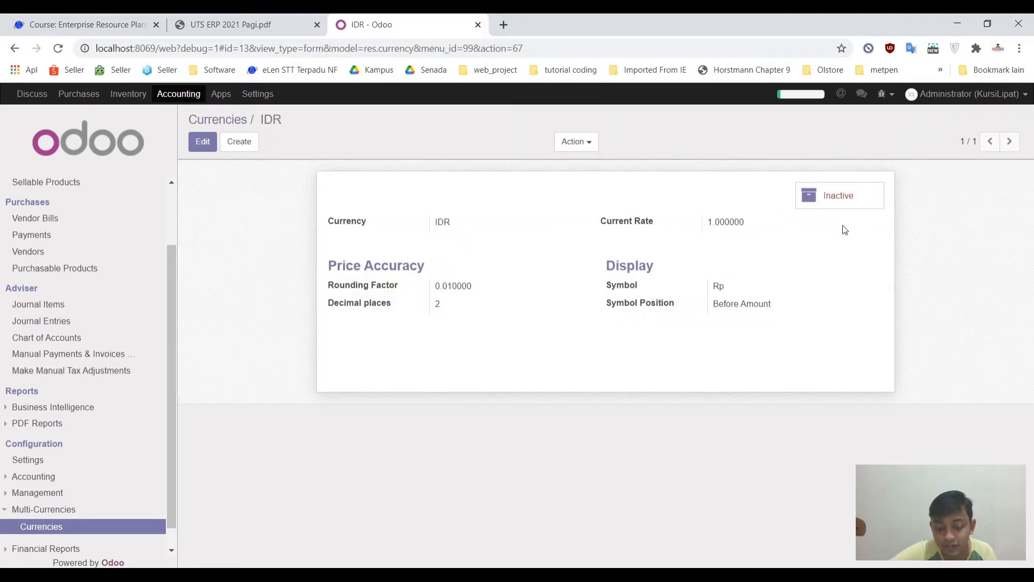
pyautogui.click(849, 185)
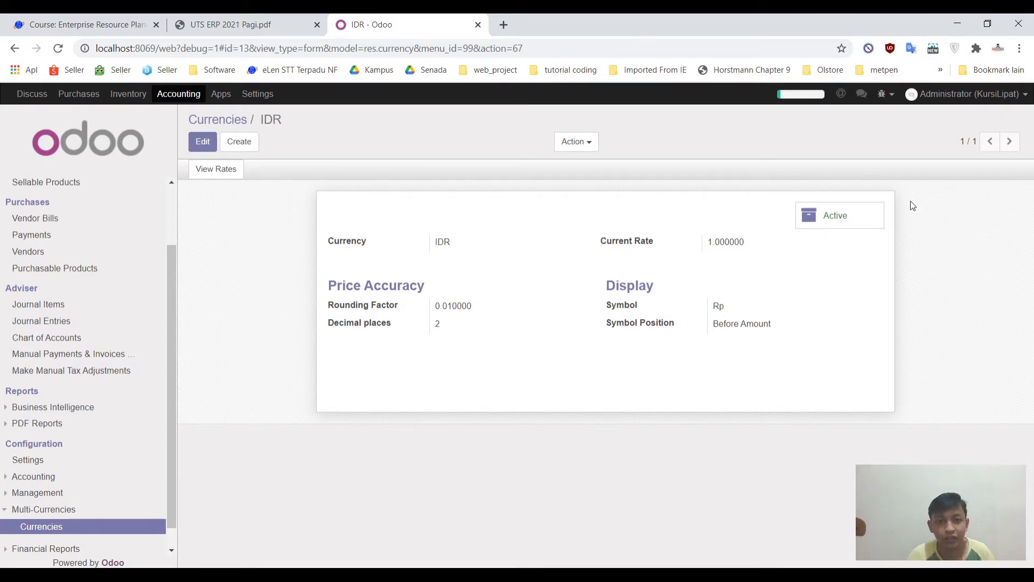
pyautogui.click(203, 141)
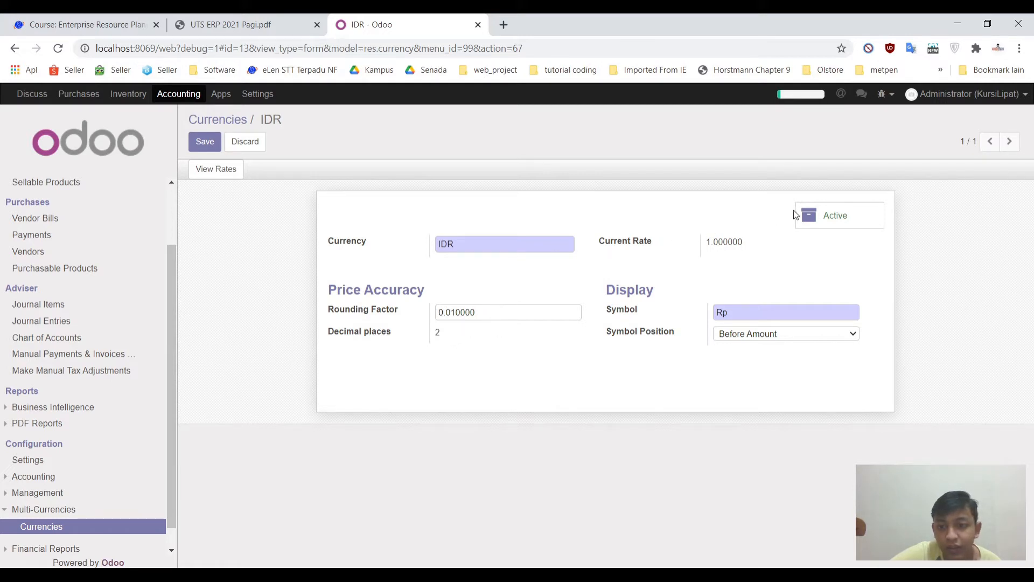
pyautogui.click(199, 151)
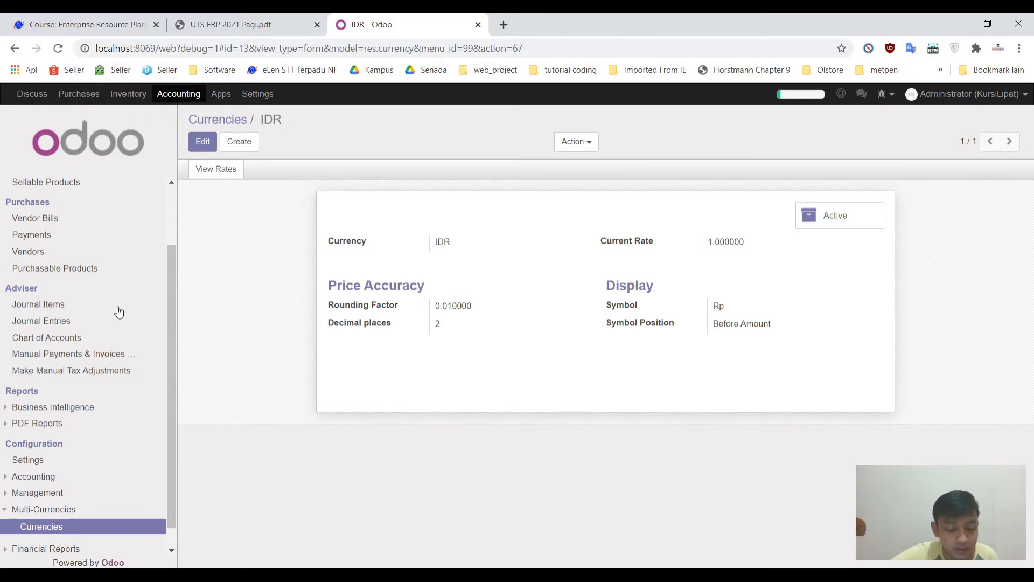
pyautogui.scroll(-1, 116, 309)
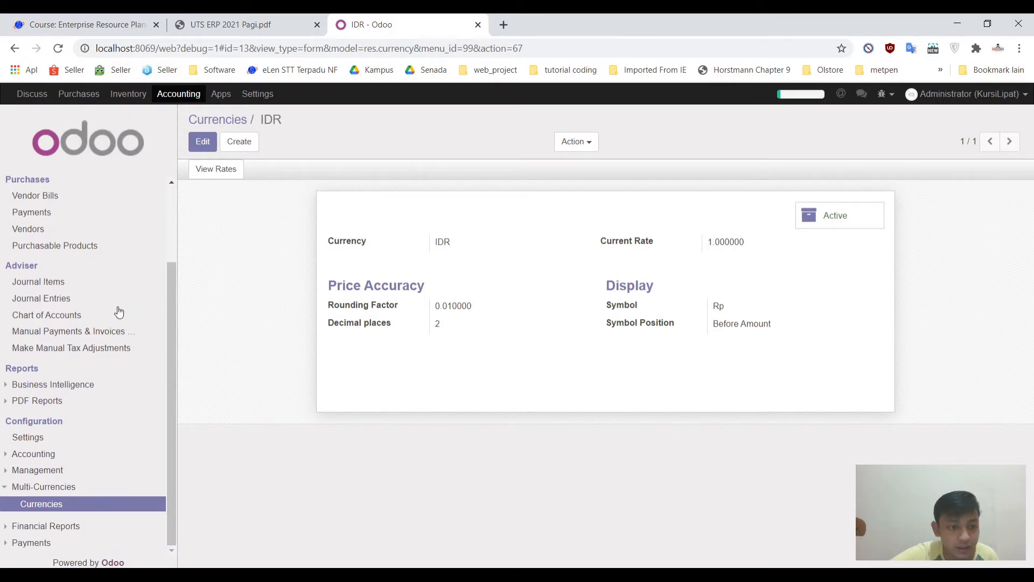
# Step: Make IDR the default company currency, turn off multi currencies, and apply the accounting settings
pyautogui.click(34, 437)
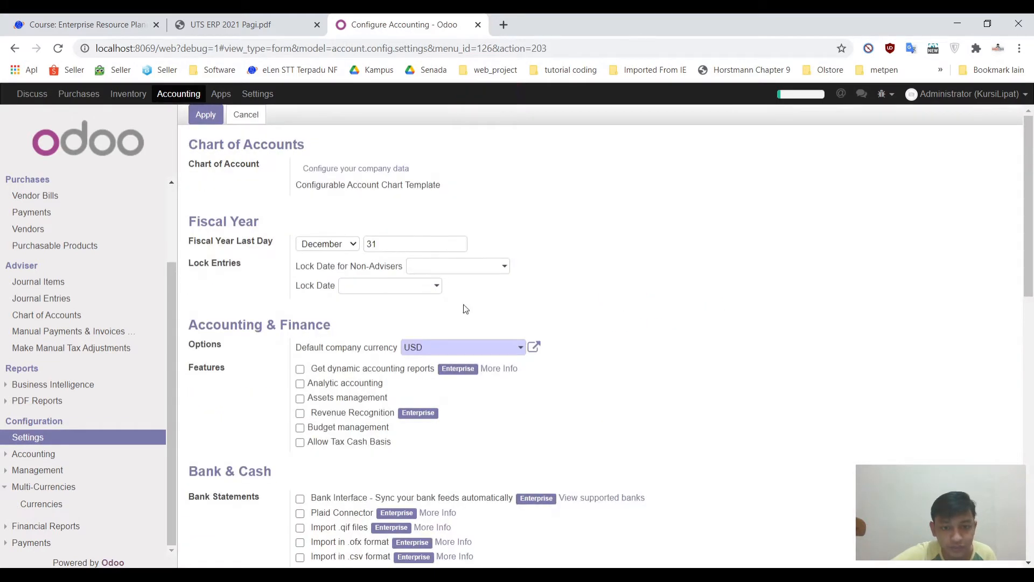
pyautogui.click(510, 349)
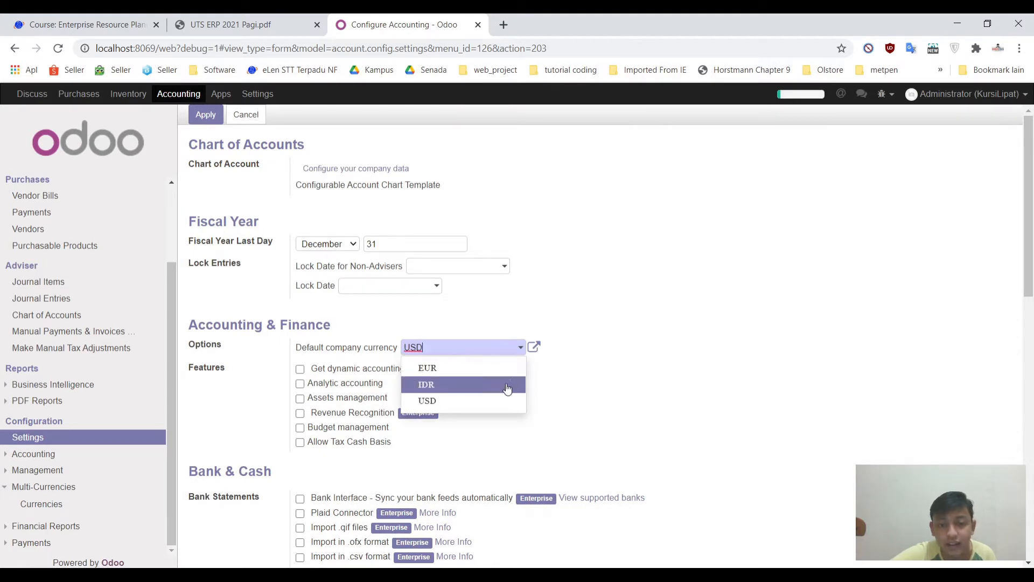
pyautogui.click(469, 386)
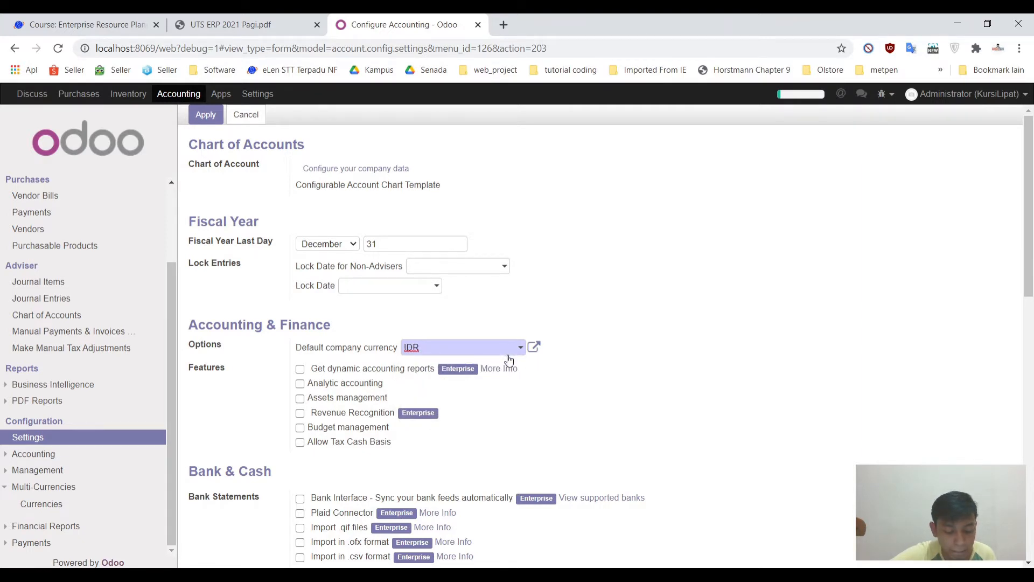
pyautogui.scroll(-1, 509, 359)
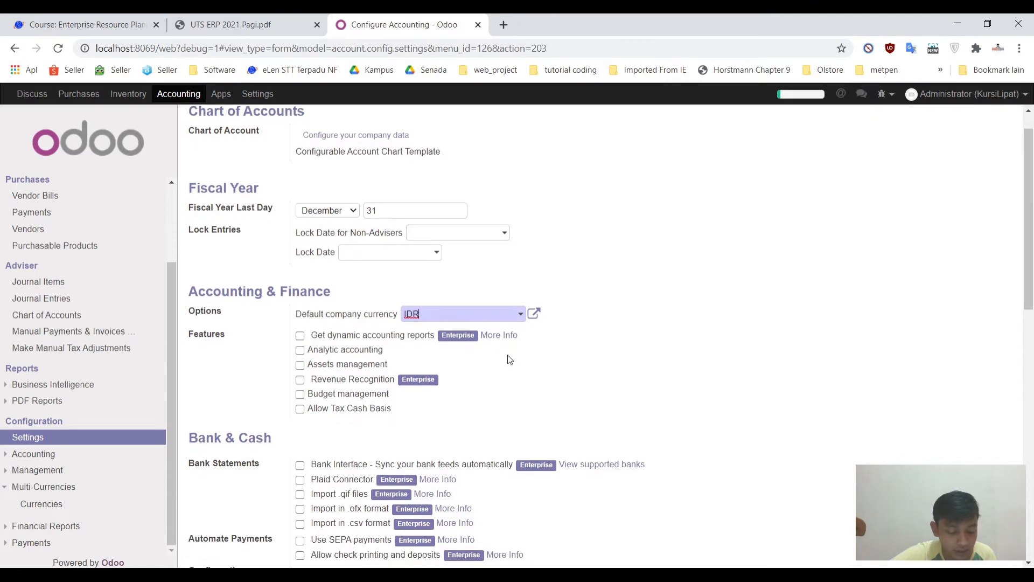
pyautogui.scroll(-5, 487, 390)
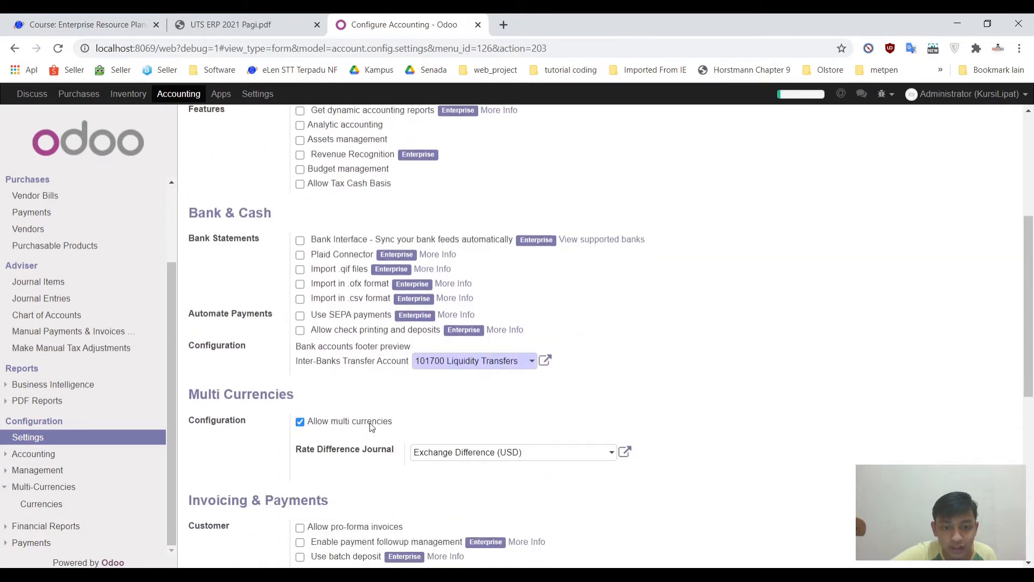
pyautogui.click(371, 426)
pyautogui.scroll(5, 375, 399)
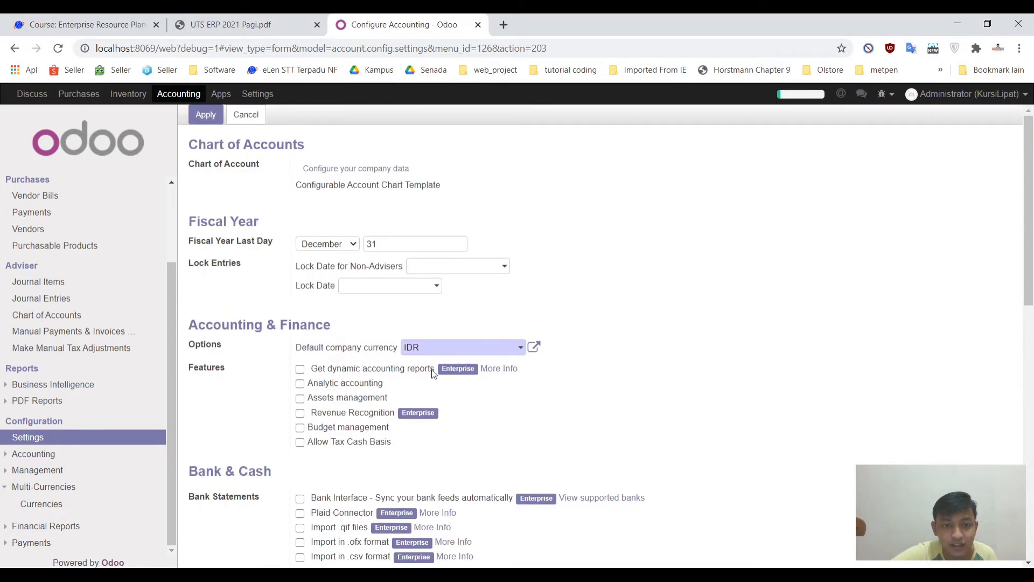
pyautogui.click(207, 116)
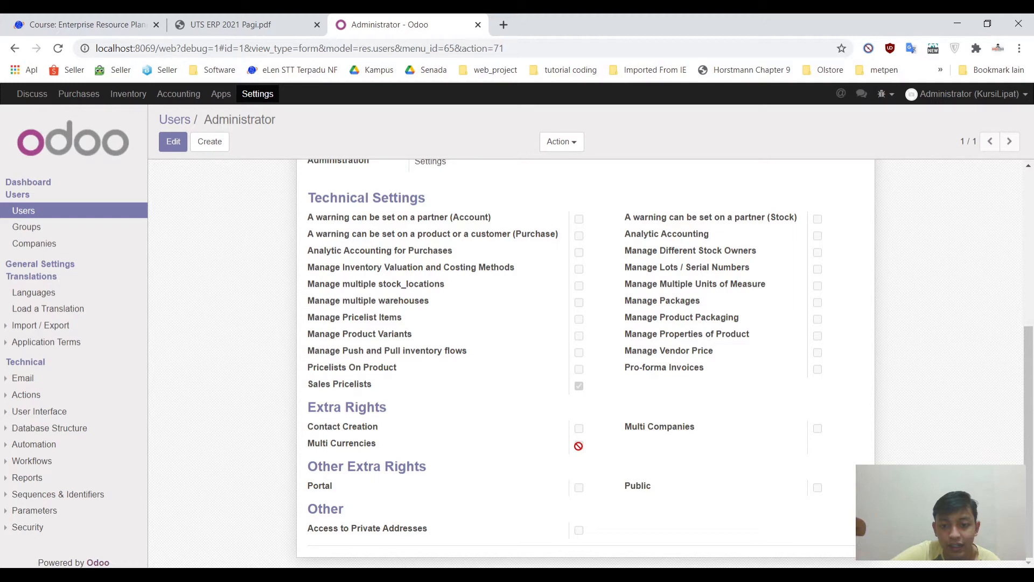
# Step: Look over the Accounting dashboard, now showing amounts in Rp, then return to Settings
pyautogui.scroll(5, 235, 238)
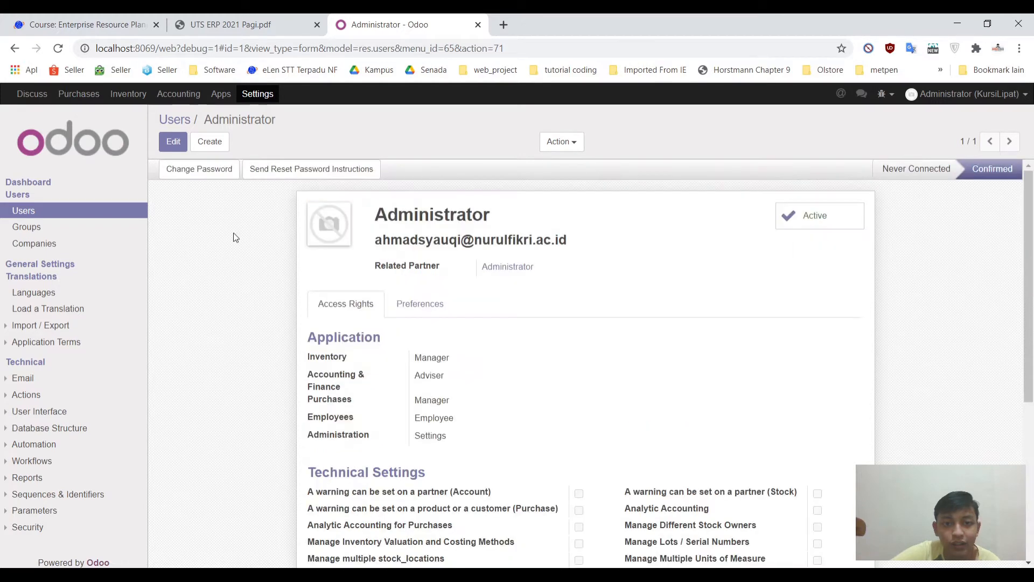
pyautogui.scroll(-4, 235, 238)
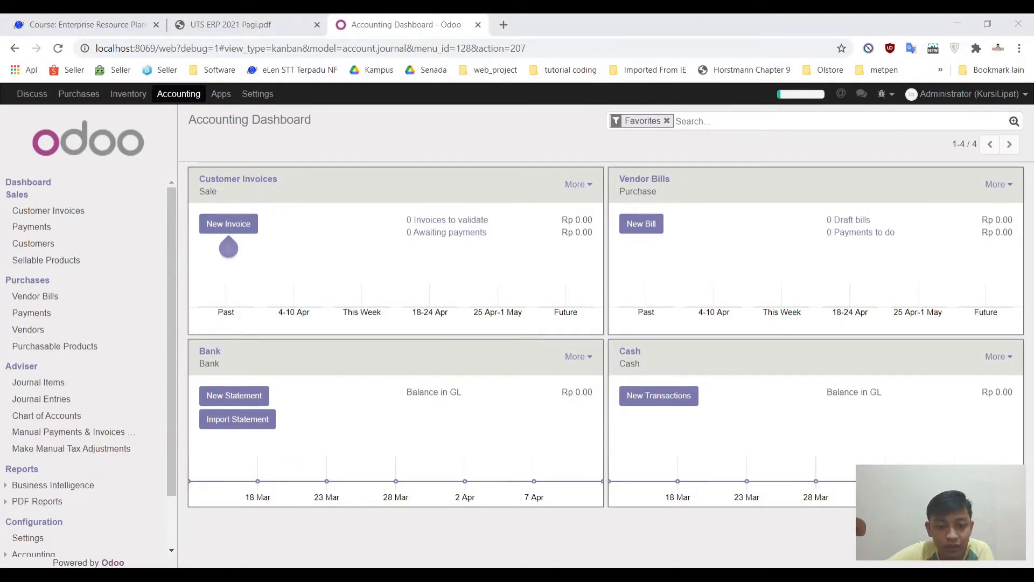
pyautogui.click(332, 291)
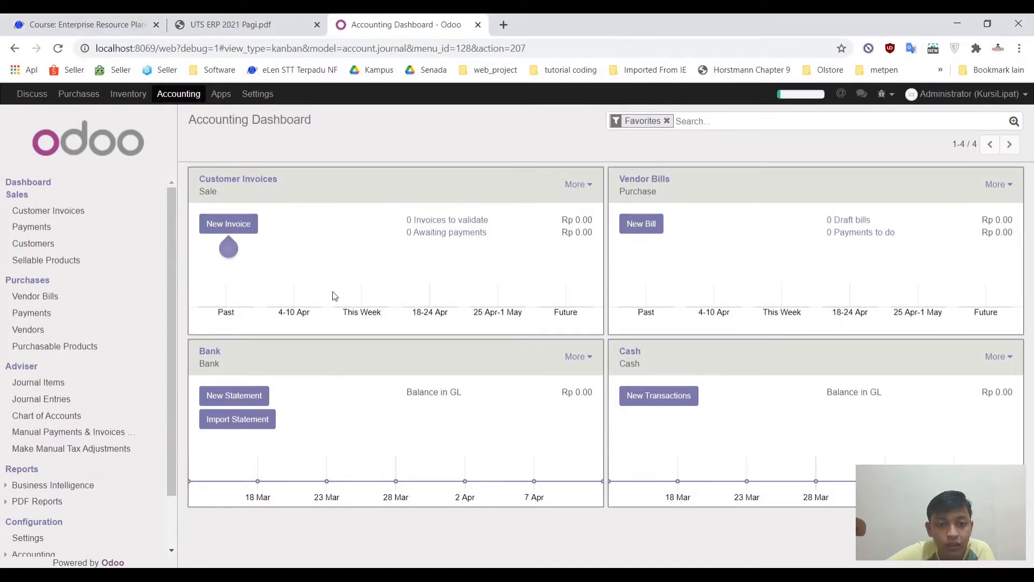
pyautogui.click(243, 95)
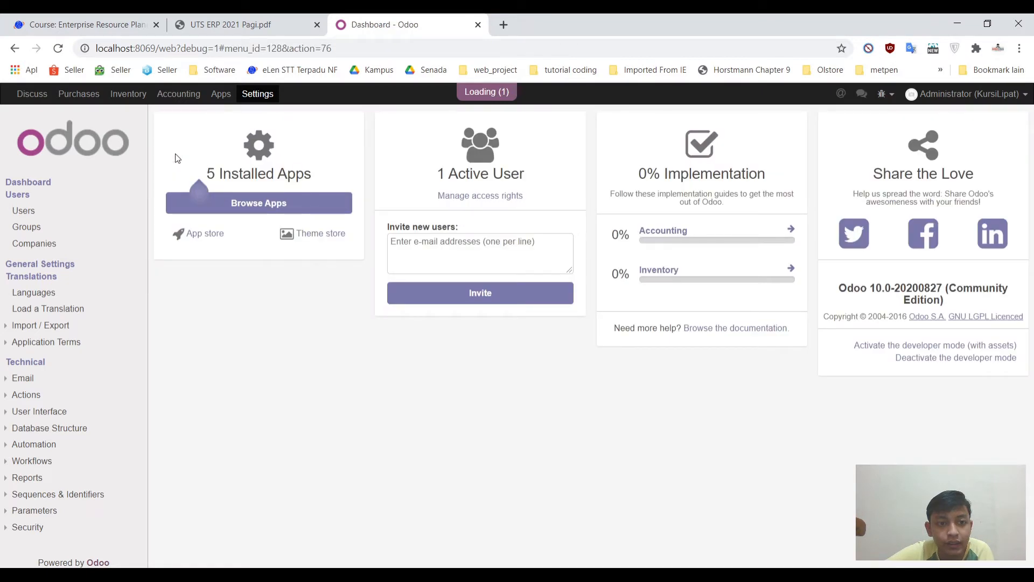
# Step: Edit My Company: enter the new PT. company name and tagline 'Anda Senang Saya Pun Senang'
pyautogui.click(44, 245)
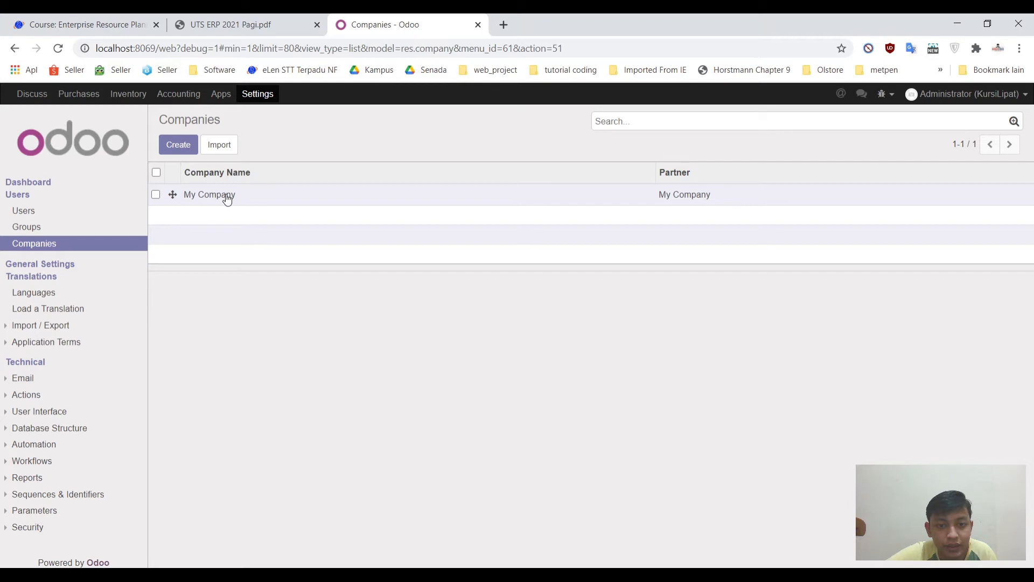
pyautogui.click(227, 197)
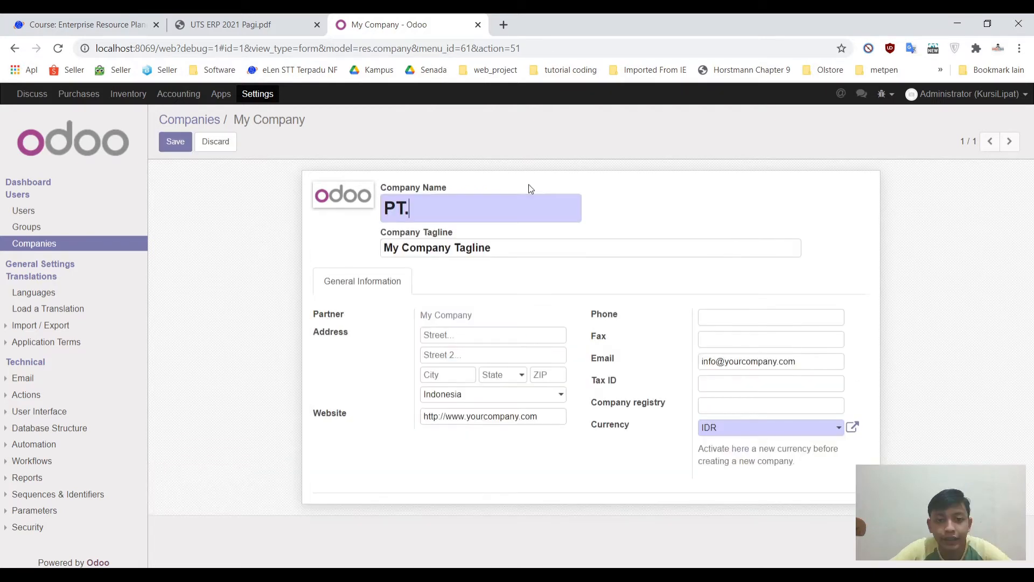
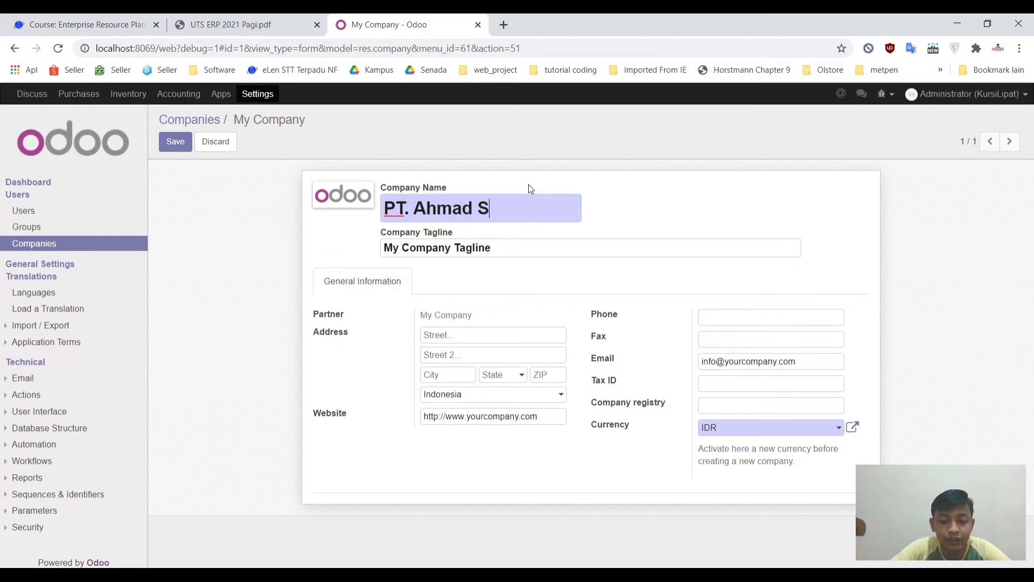
pyautogui.press('Tab')
pyautogui.write('M')
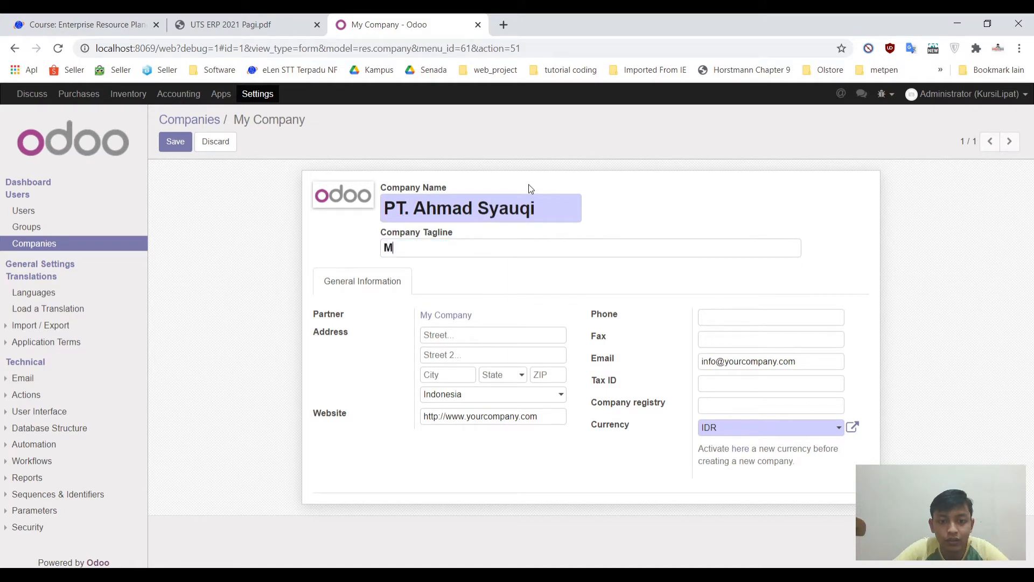
pyautogui.press('BackSpace')
pyautogui.write('Anda Senang ')
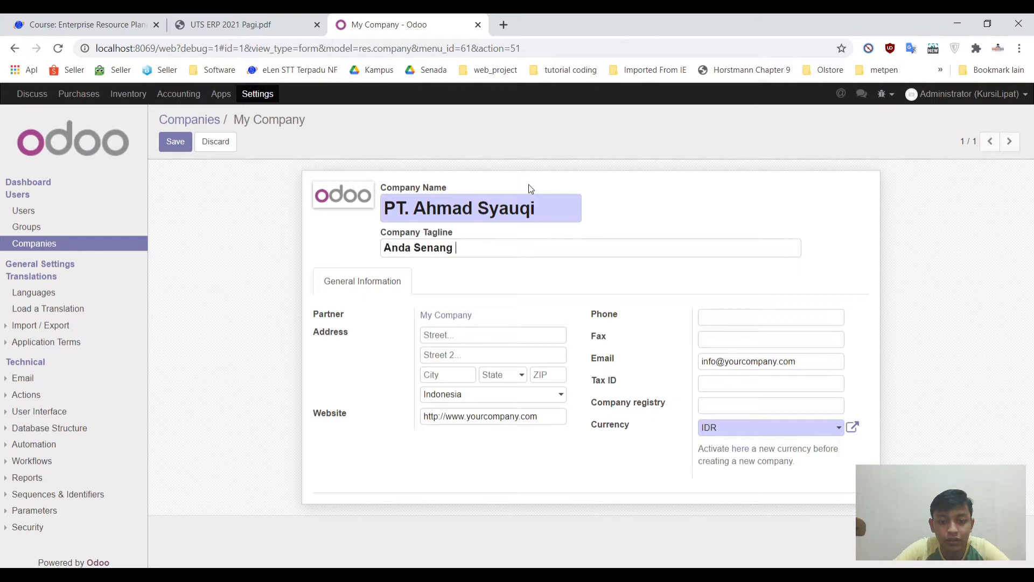
pyautogui.write('Saya Pun')
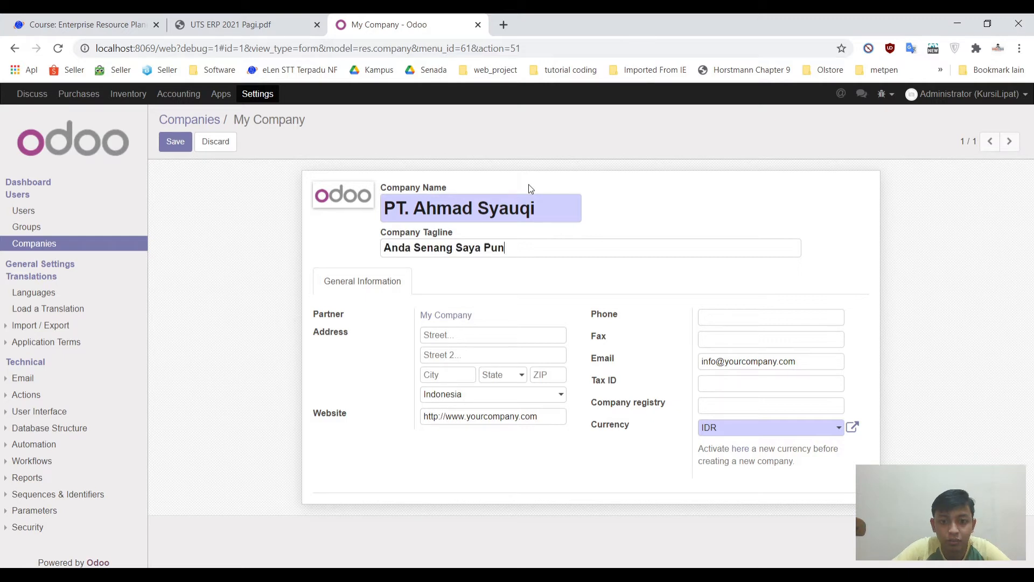
pyautogui.write(' Senang')
# Step: Fill in the Depok address and phone, set state Jawa Barat, and save the company
pyautogui.click(449, 335)
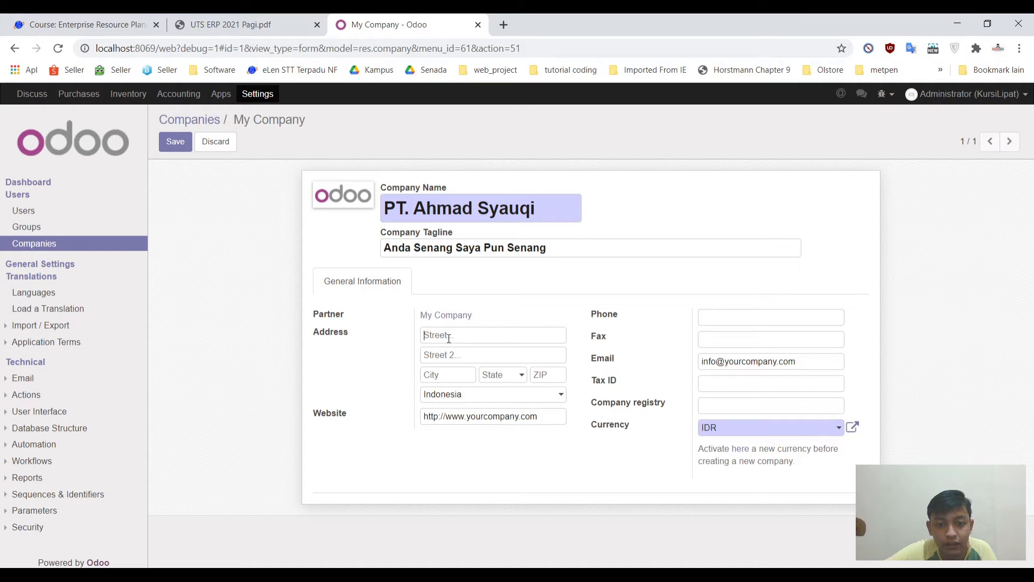
pyautogui.click(511, 383)
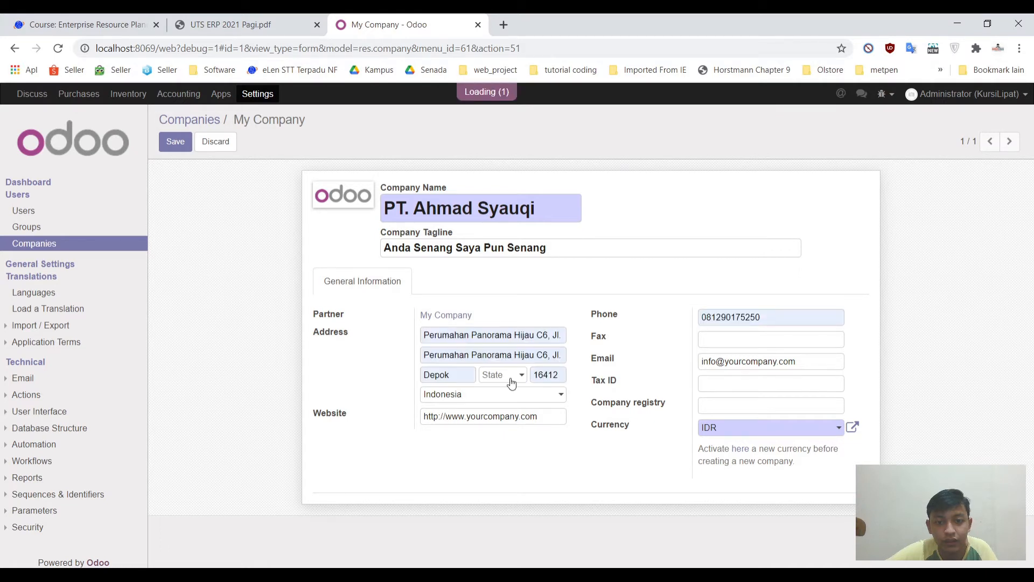
pyautogui.click(511, 383)
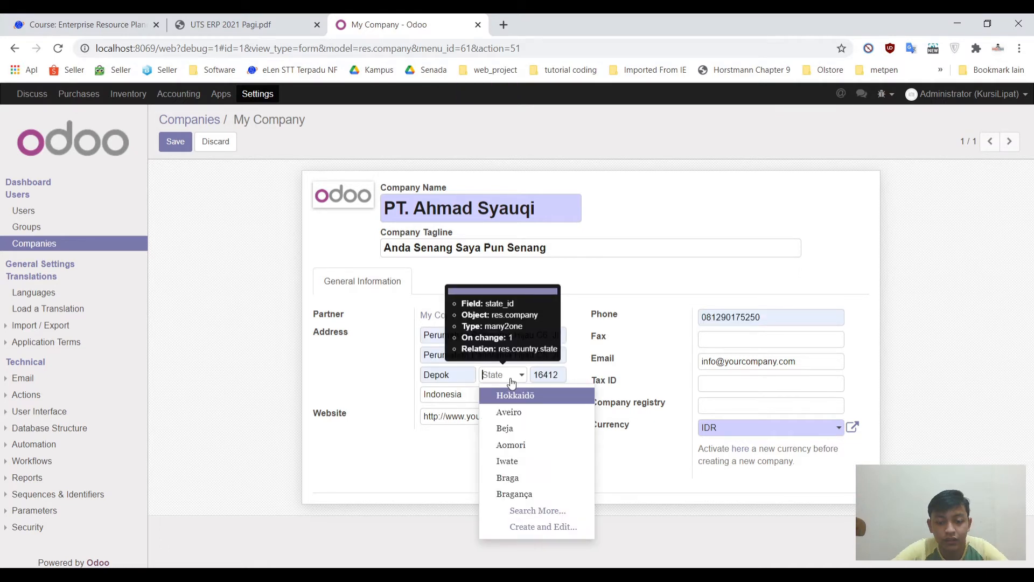
pyautogui.write('jawa')
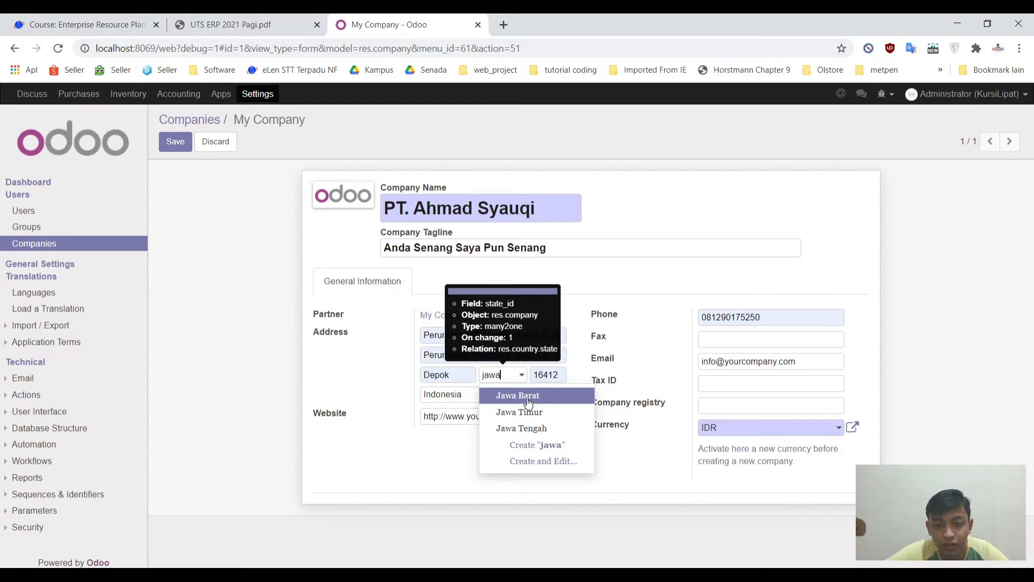
pyautogui.click(528, 402)
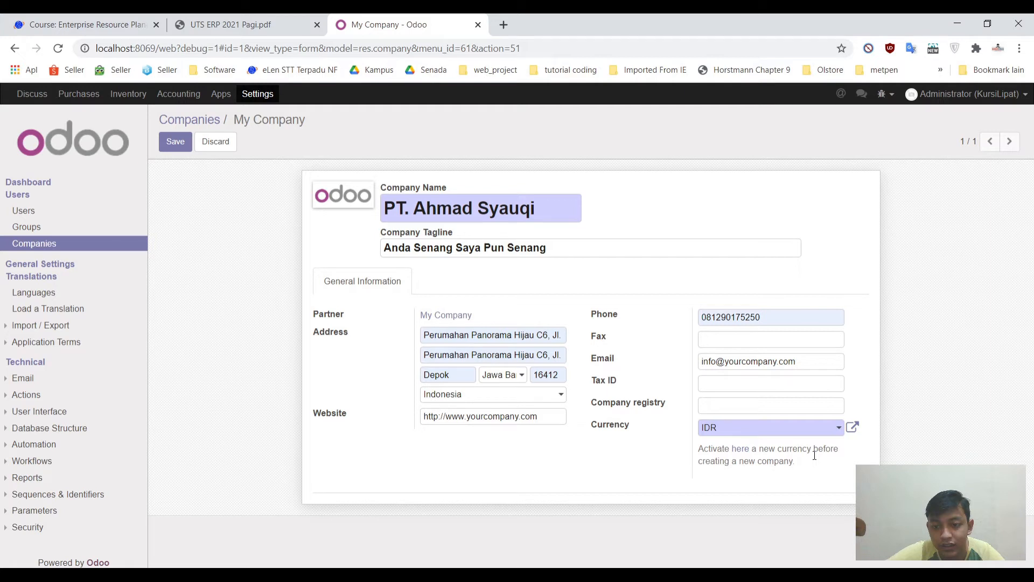
pyautogui.click(171, 141)
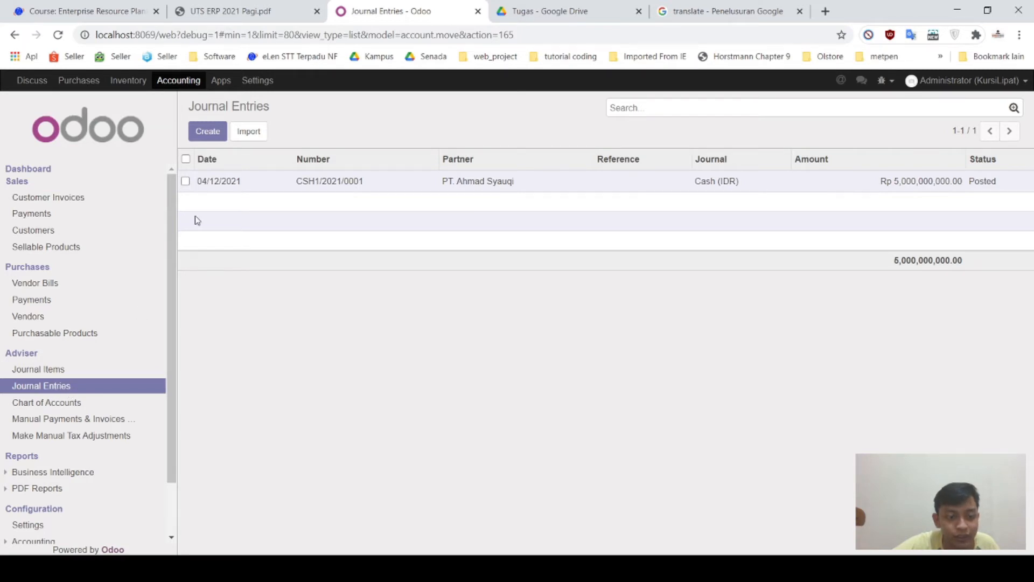
# Step: Start a new Cash (IDR) journal entry with one line and list all accounts for it
pyautogui.click(210, 130)
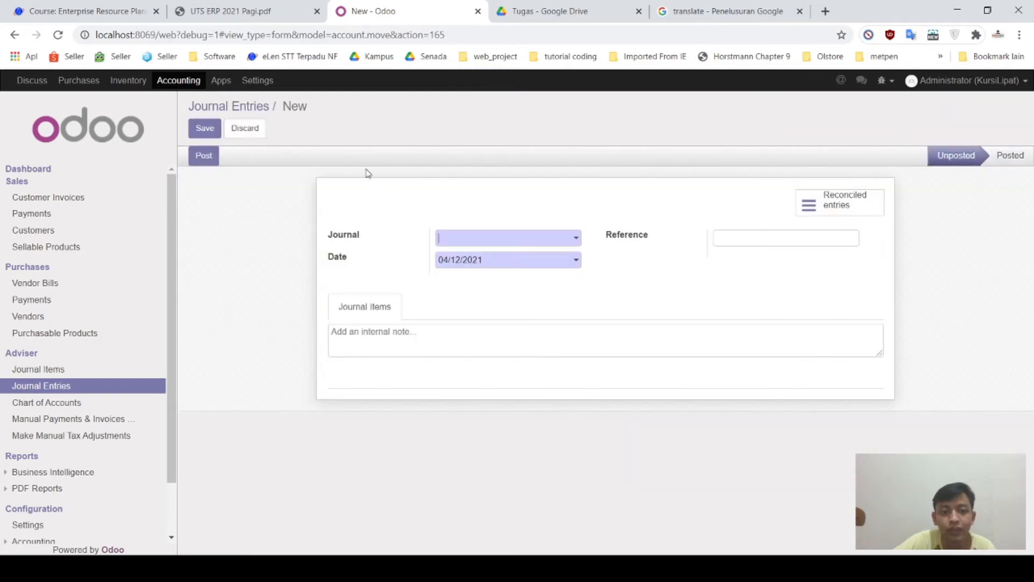
pyautogui.click(495, 241)
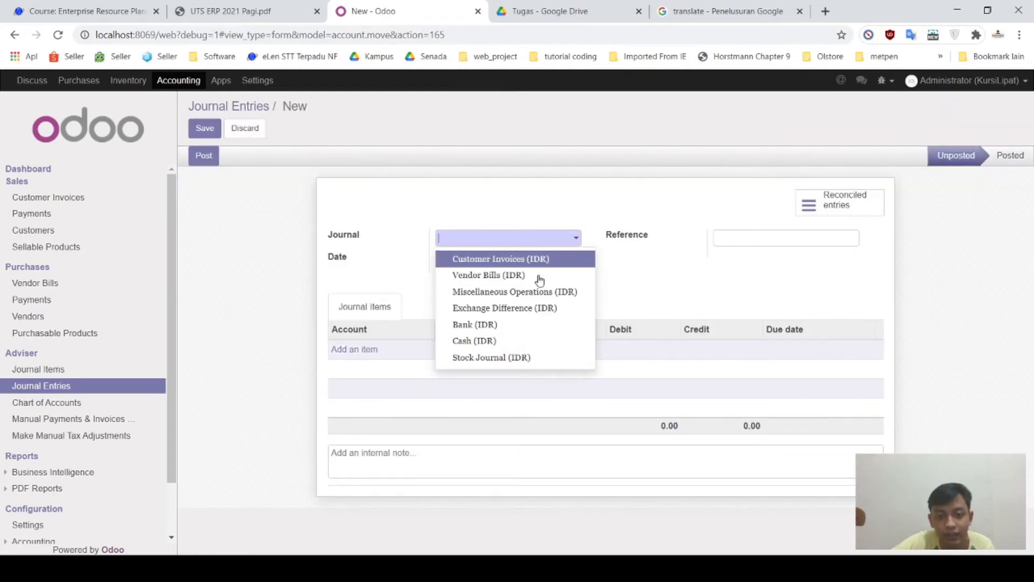
pyautogui.click(525, 340)
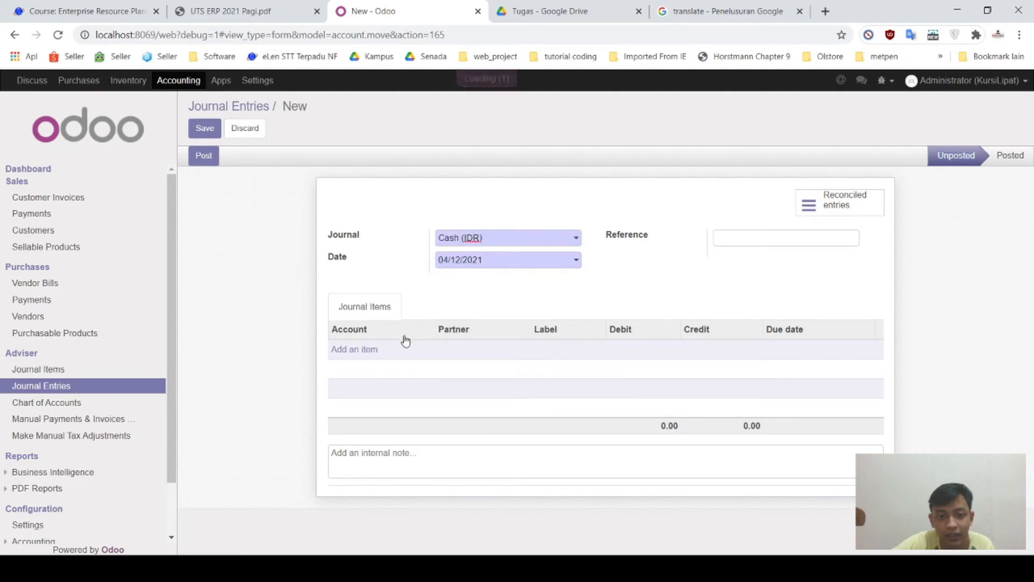
pyautogui.click(366, 350)
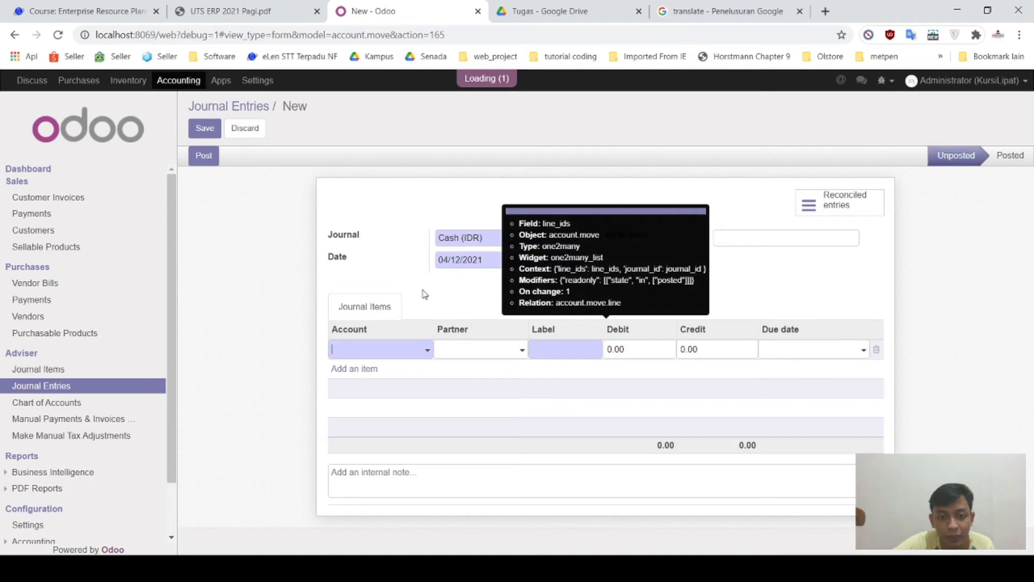
pyautogui.click(428, 351)
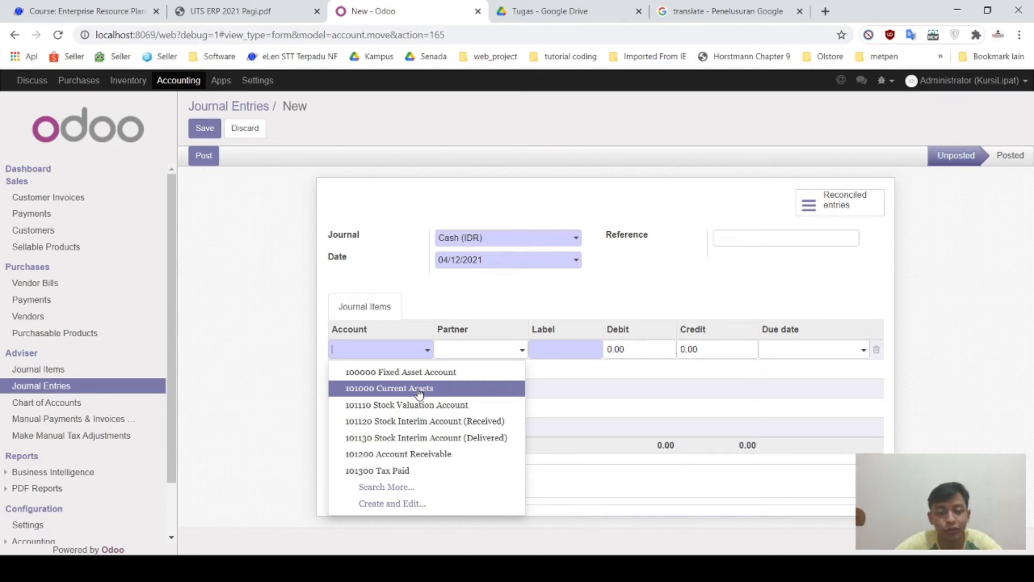
pyautogui.click(415, 478)
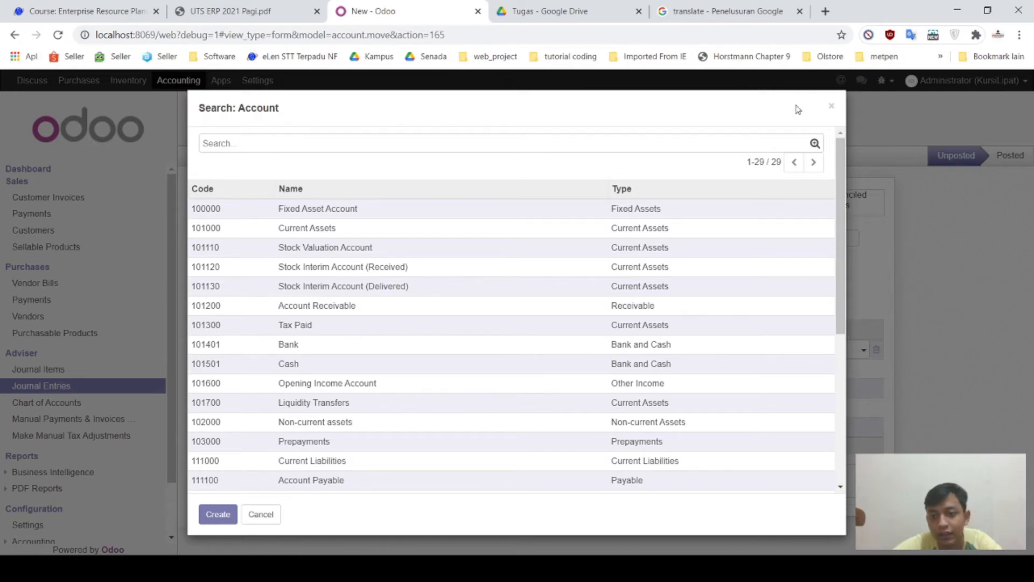
# Step: Choose account 101501 Cash for the first journal line from the full account list
pyautogui.click(831, 106)
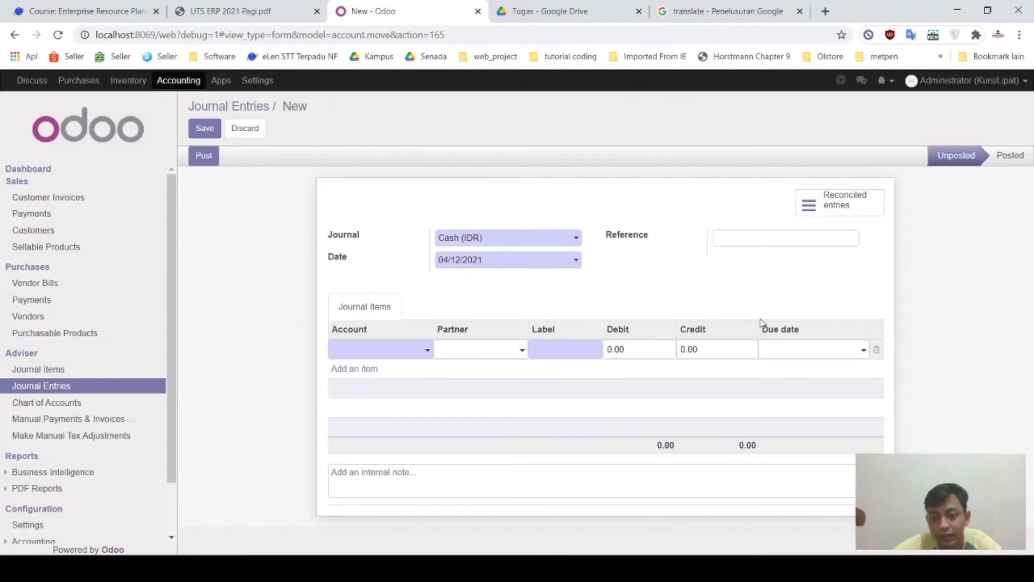
pyautogui.click(353, 371)
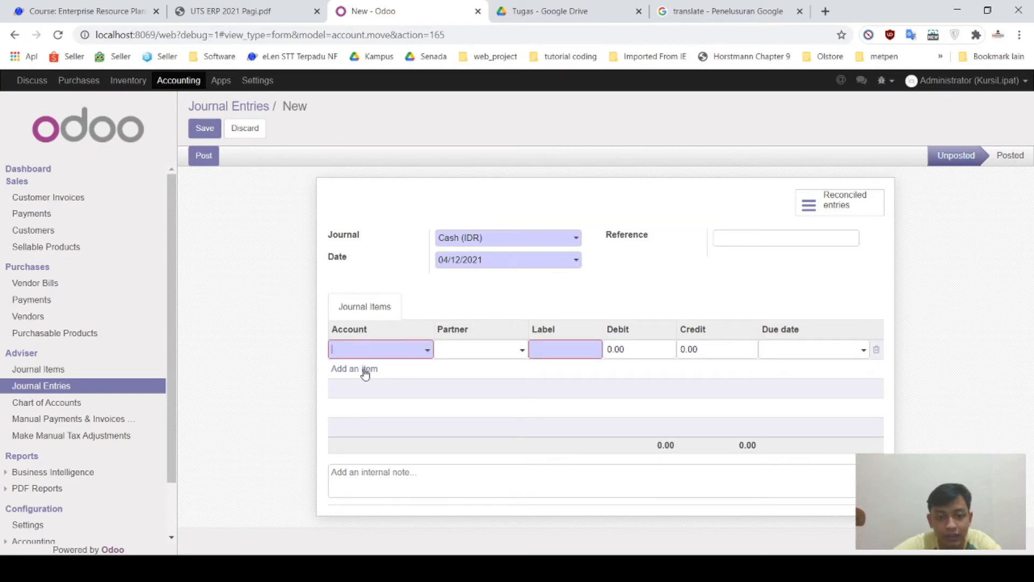
pyautogui.click(429, 351)
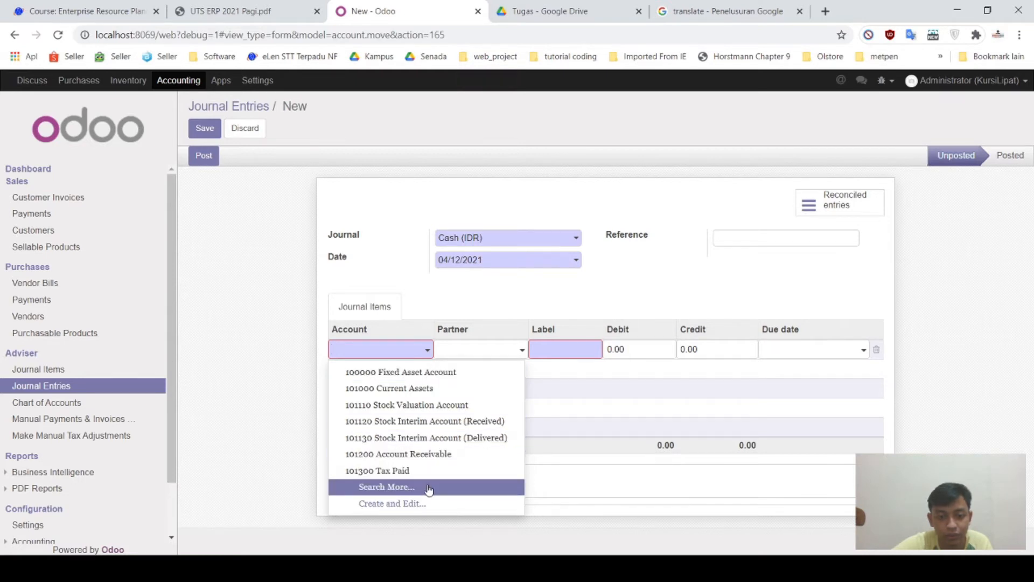
pyautogui.click(429, 487)
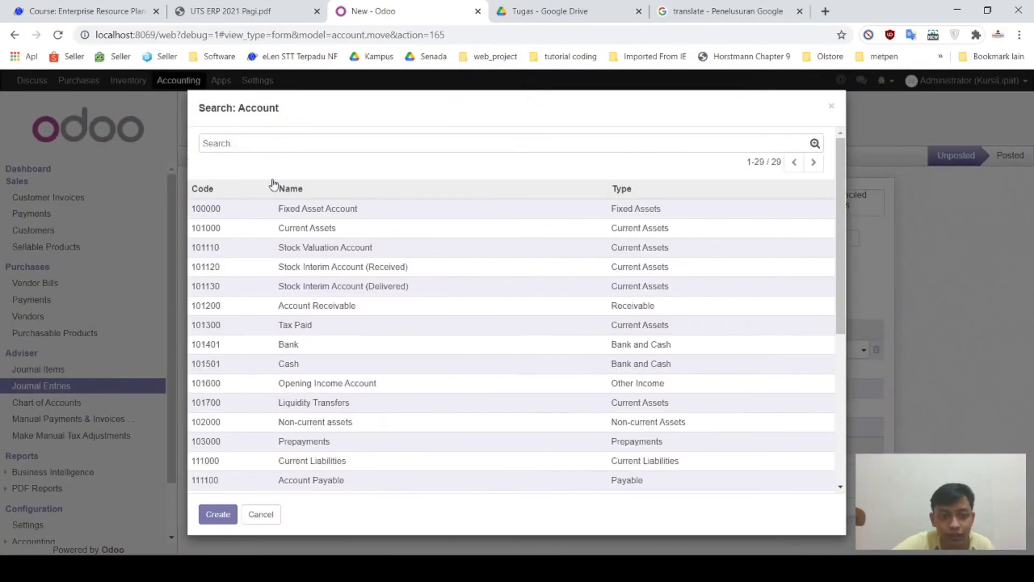
pyautogui.click(301, 364)
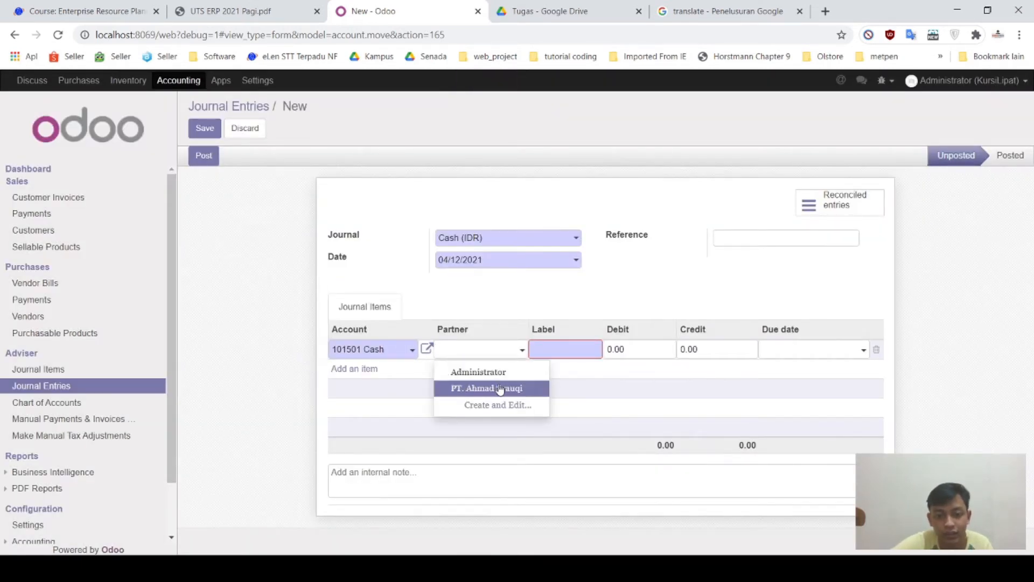
# Step: Give the Cash line the partner company, label CSH and a 5,000,000,000 debit
pyautogui.click(495, 387)
pyautogui.click(578, 345)
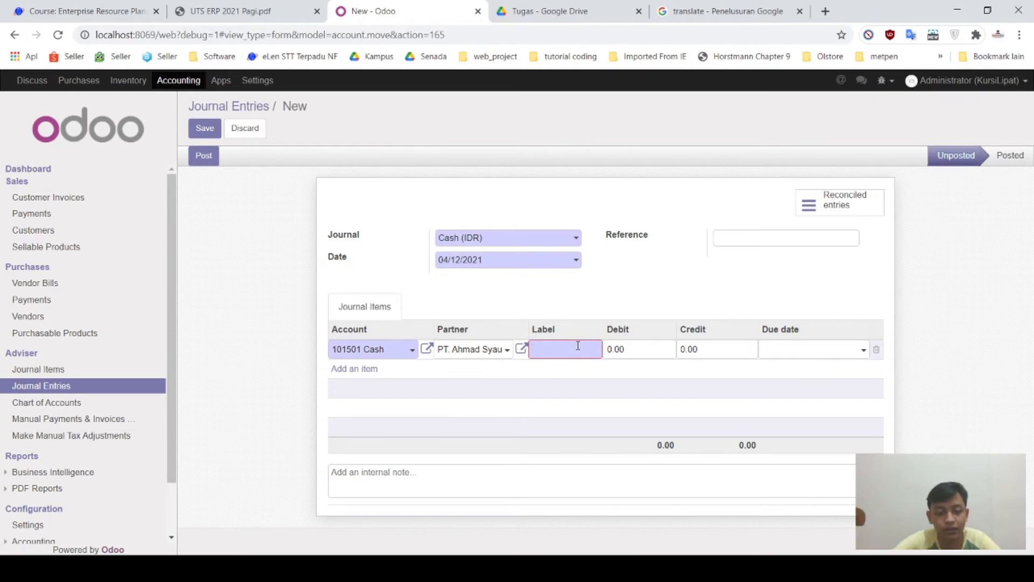
pyautogui.write('CSH')
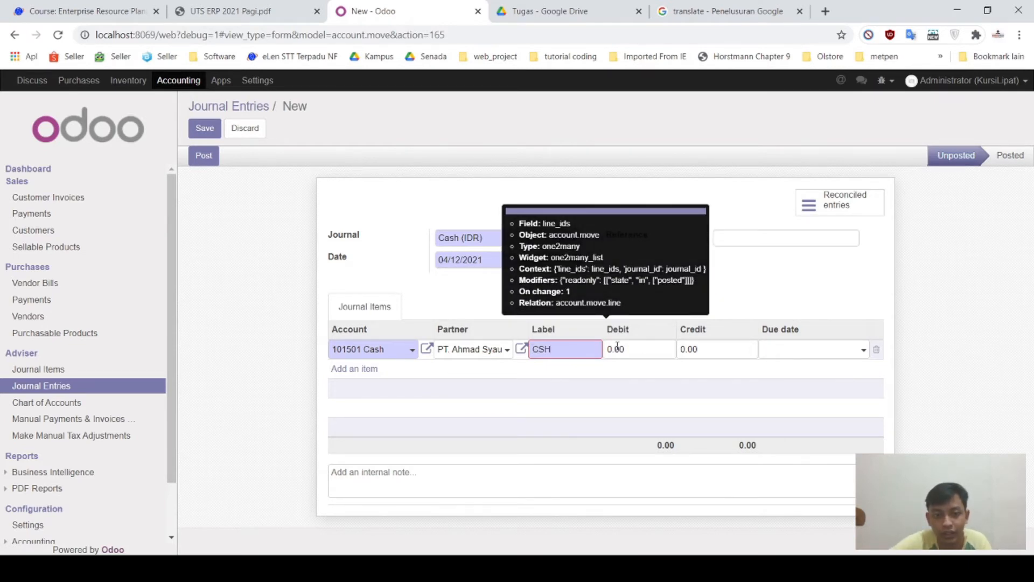
pyautogui.press('Tab')
pyautogui.write('5000000000')
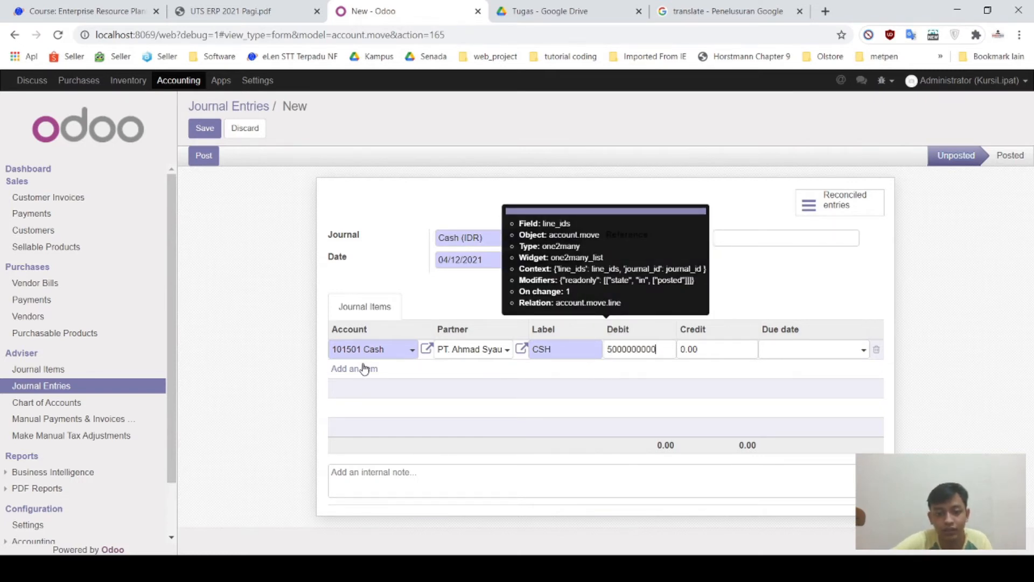
pyautogui.click(362, 368)
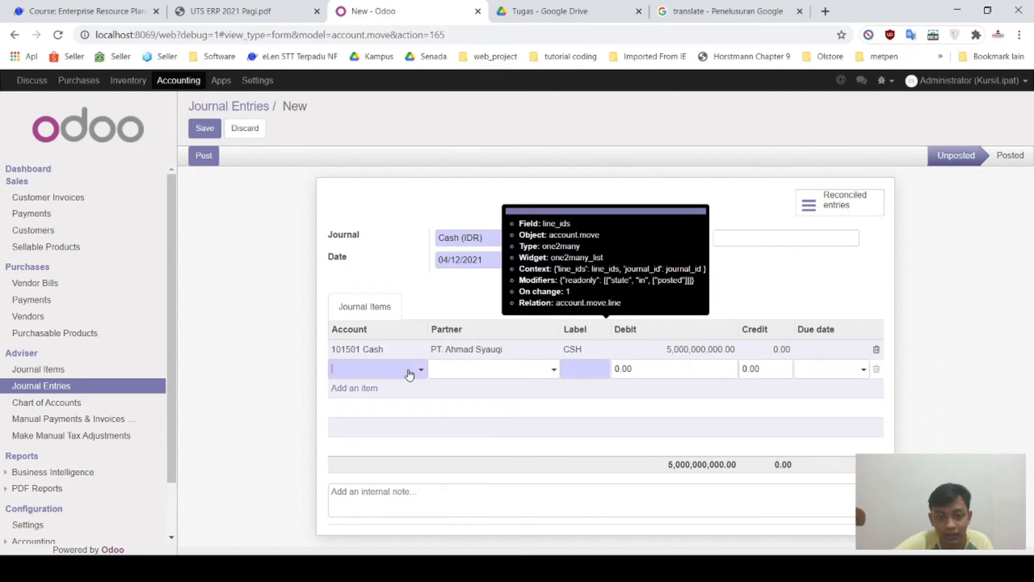
# Step: Add a second line on account 300100 Capital for the same partner company
pyautogui.click(409, 372)
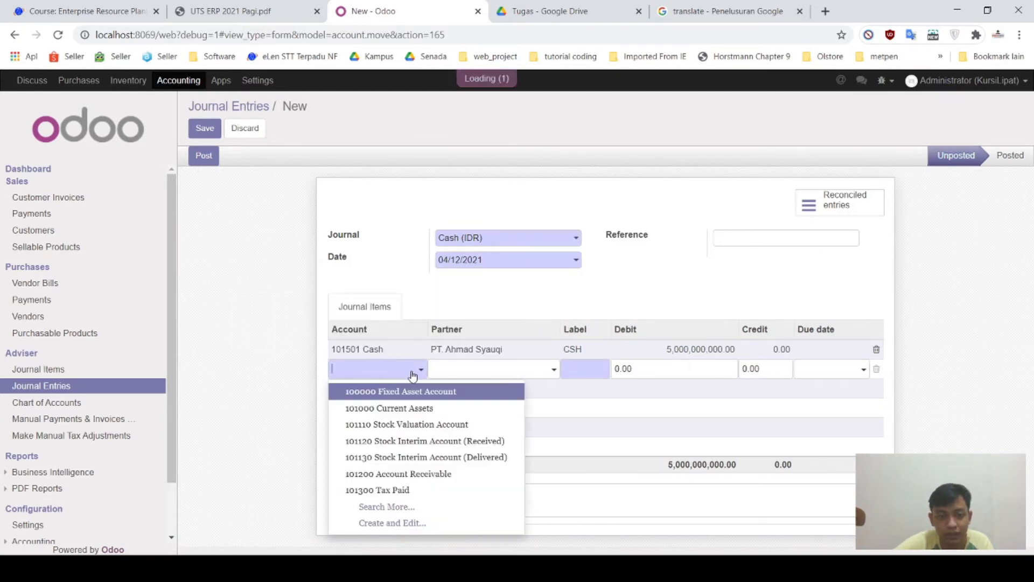
pyautogui.click(413, 506)
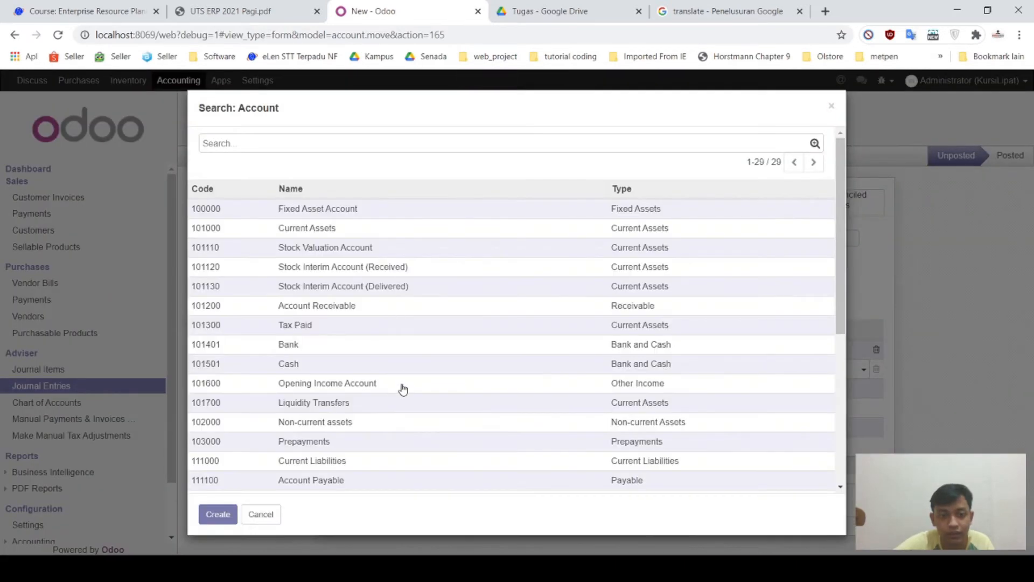
pyautogui.scroll(-5, 402, 389)
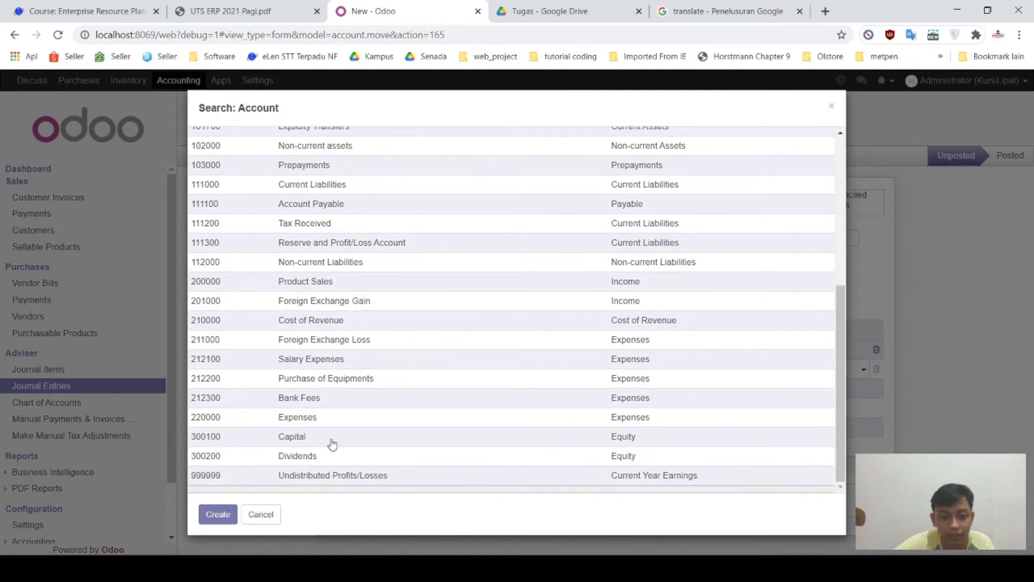
pyautogui.click(332, 442)
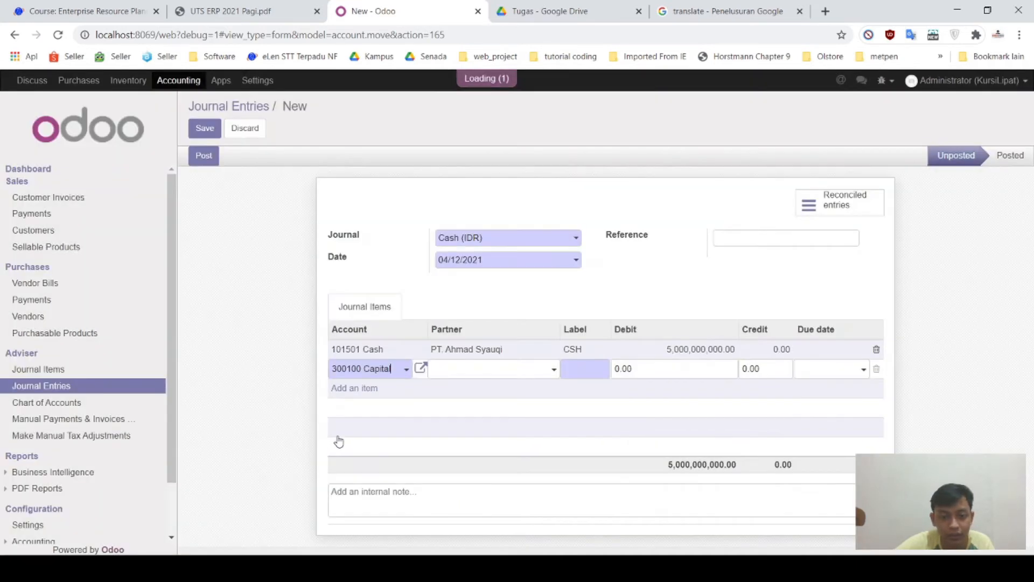
pyautogui.click(469, 377)
pyautogui.click(508, 407)
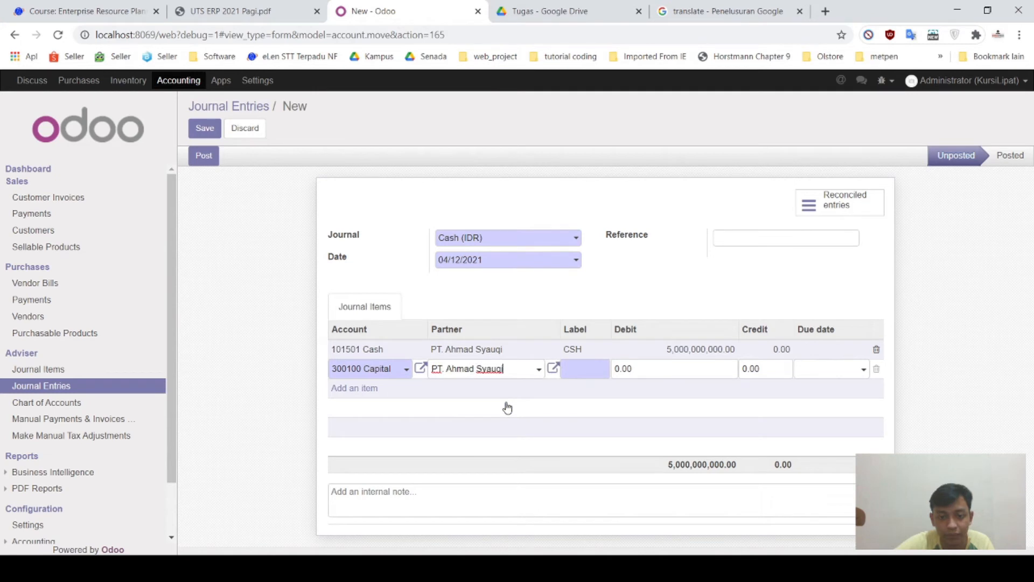
# Step: Label the Capital line MDU and credit it 5,000,000,000
pyautogui.click(595, 368)
pyautogui.write('MDU')
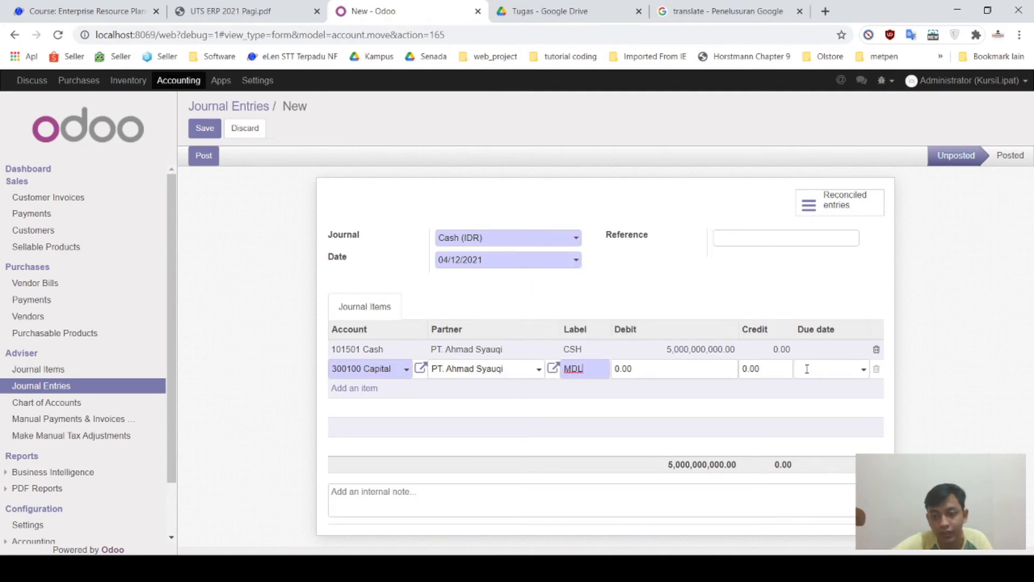
pyautogui.click(764, 369)
pyautogui.write('5000000')
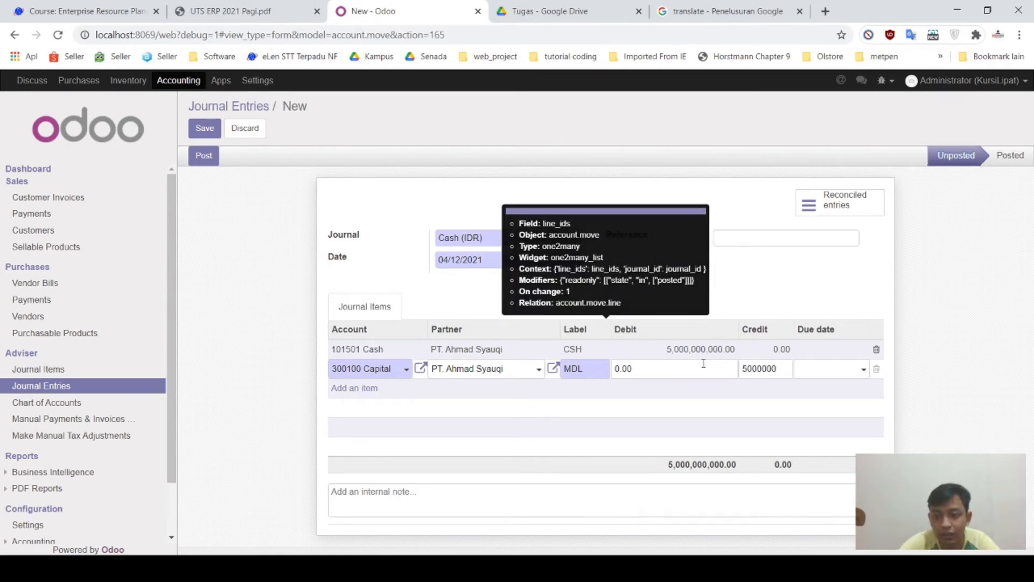
pyautogui.press('BackSpace')
pyautogui.press('BackSpace')
pyautogui.press('BackSpace')
pyautogui.press('BackSpace')
pyautogui.press('BackSpace')
pyautogui.press('BackSpace')
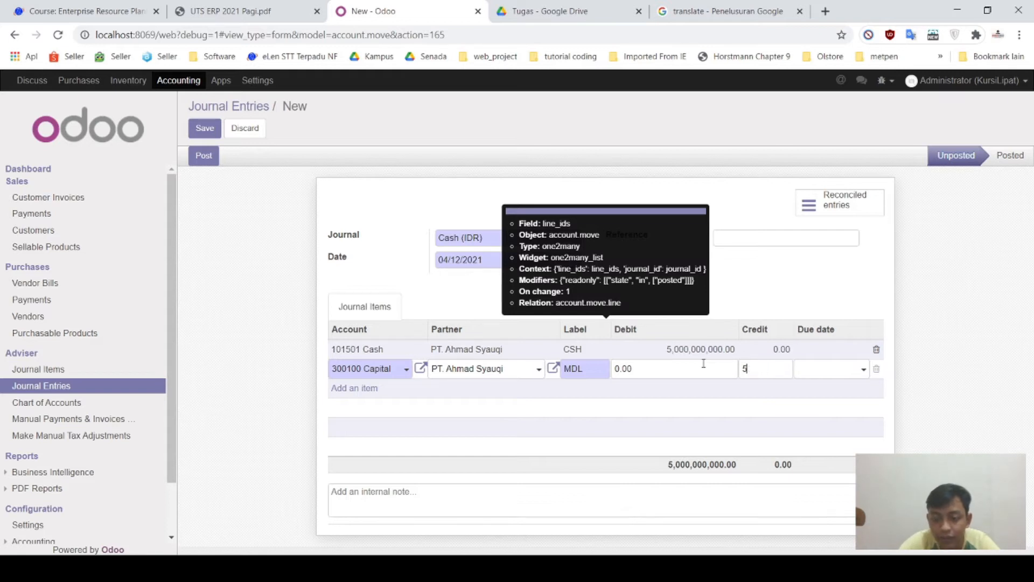
pyautogui.write('000000000')
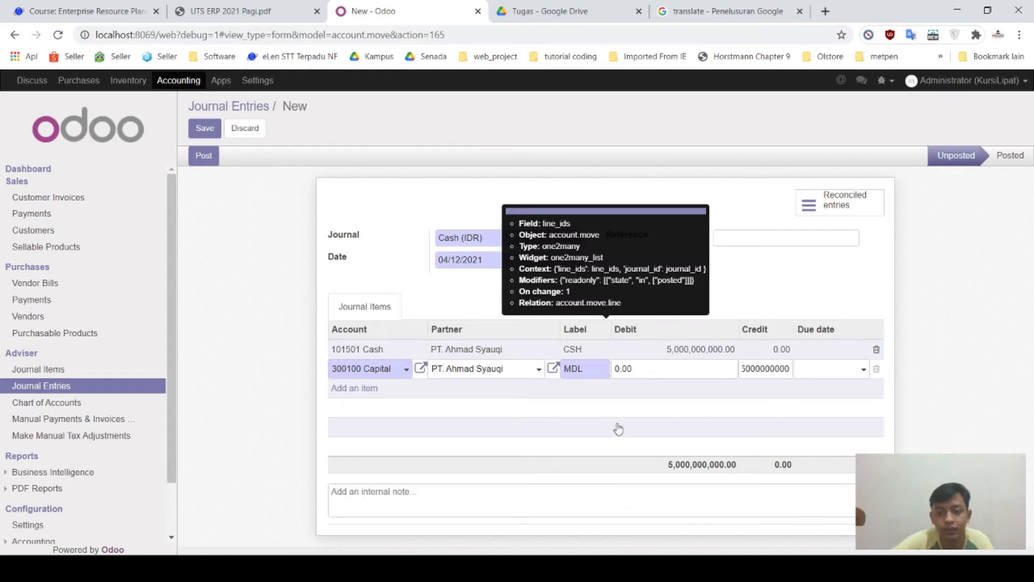
pyautogui.click(584, 426)
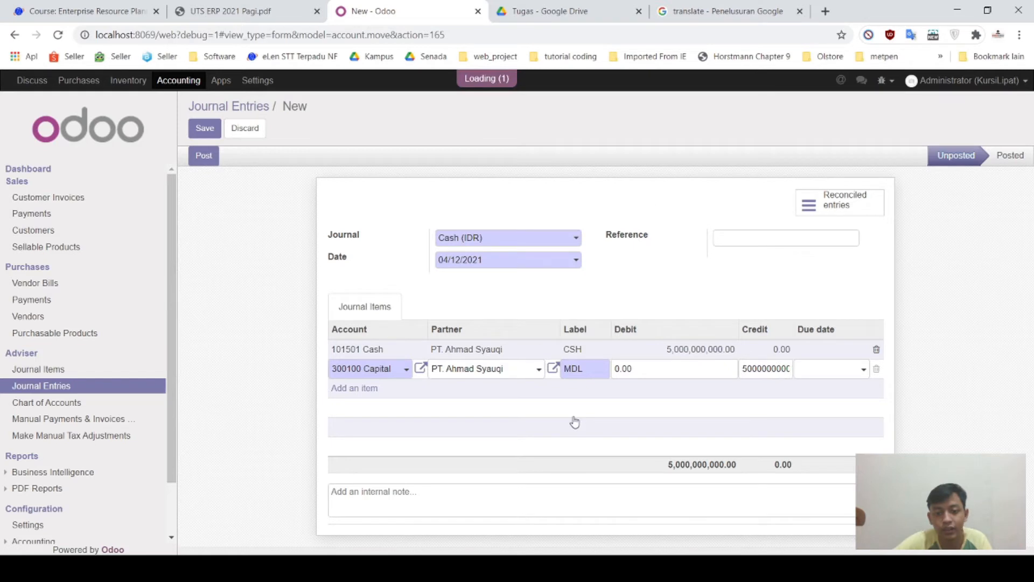
pyautogui.click(400, 397)
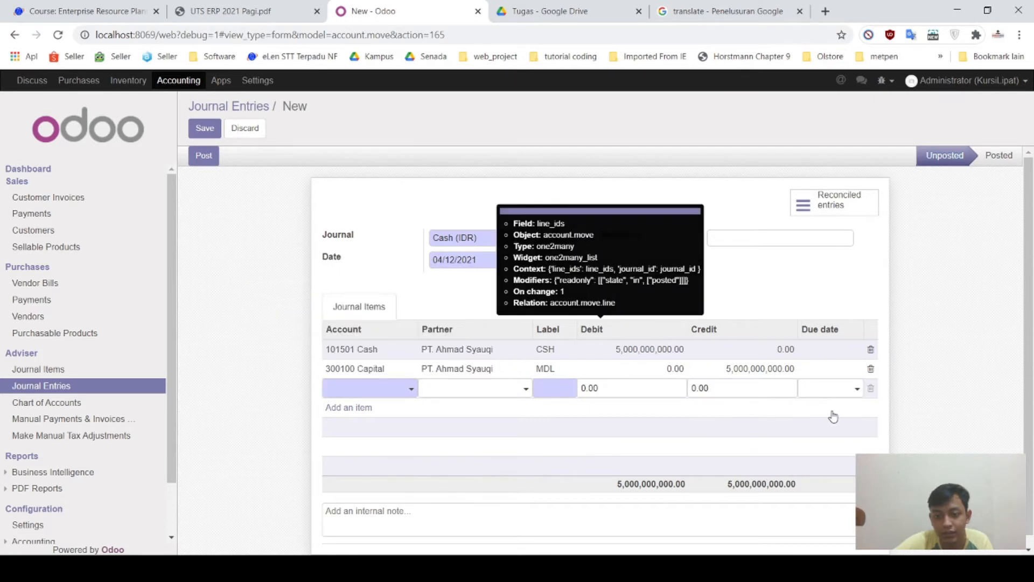
# Step: Delete the empty third line and discard the unsaved journal entry
pyautogui.click(870, 389)
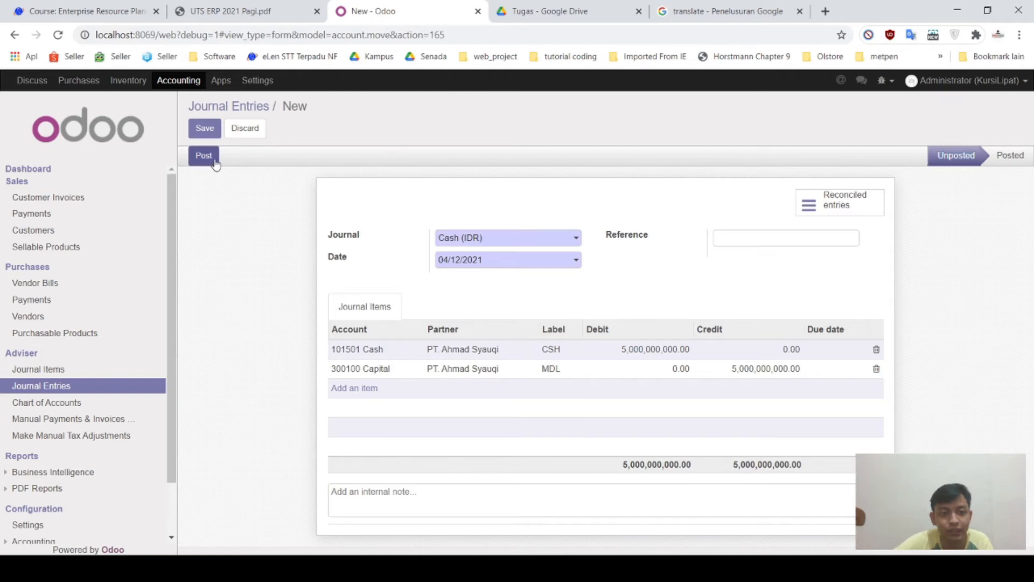
pyautogui.click(259, 129)
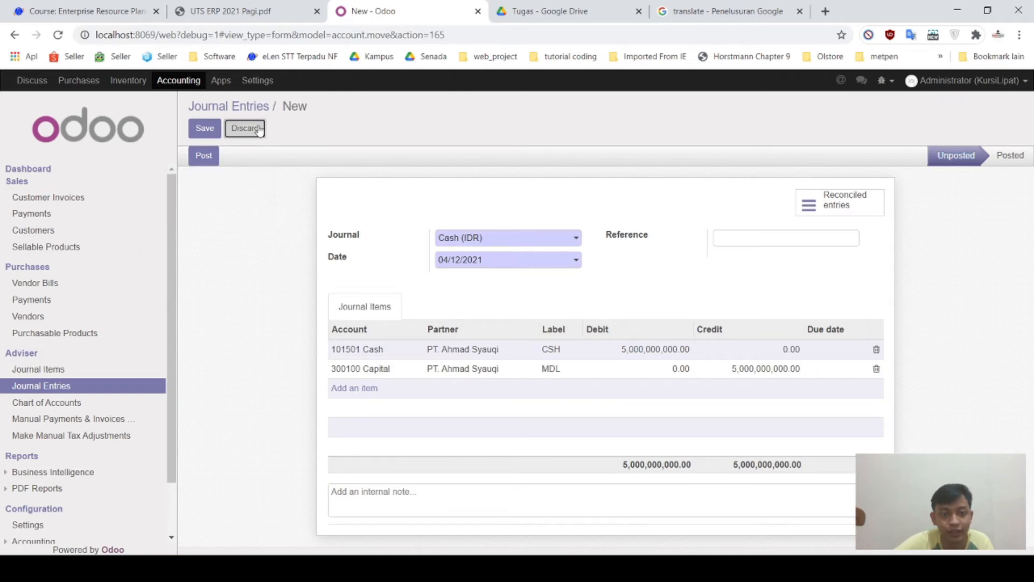
pyautogui.click(322, 182)
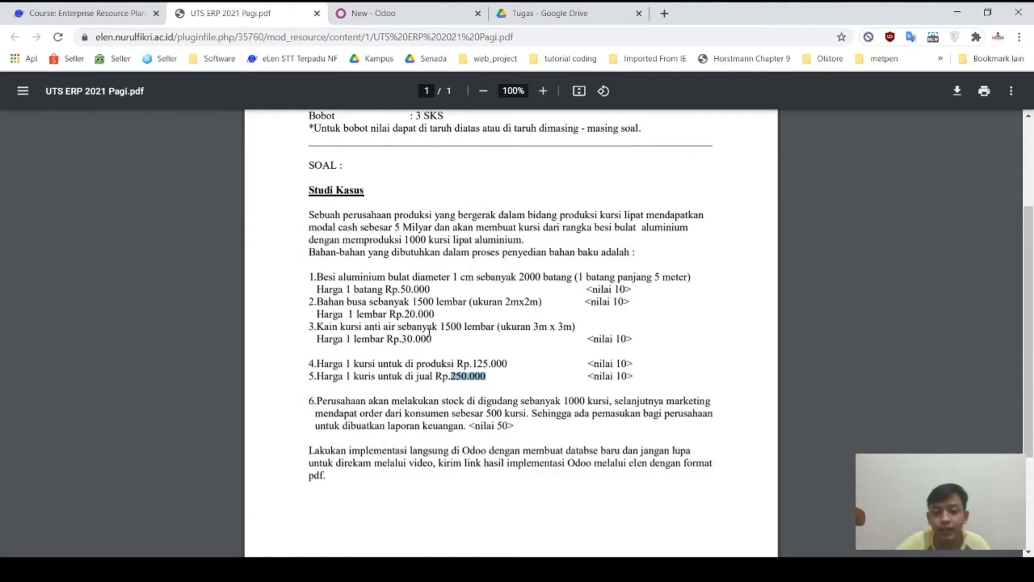
pyautogui.click(465, 264)
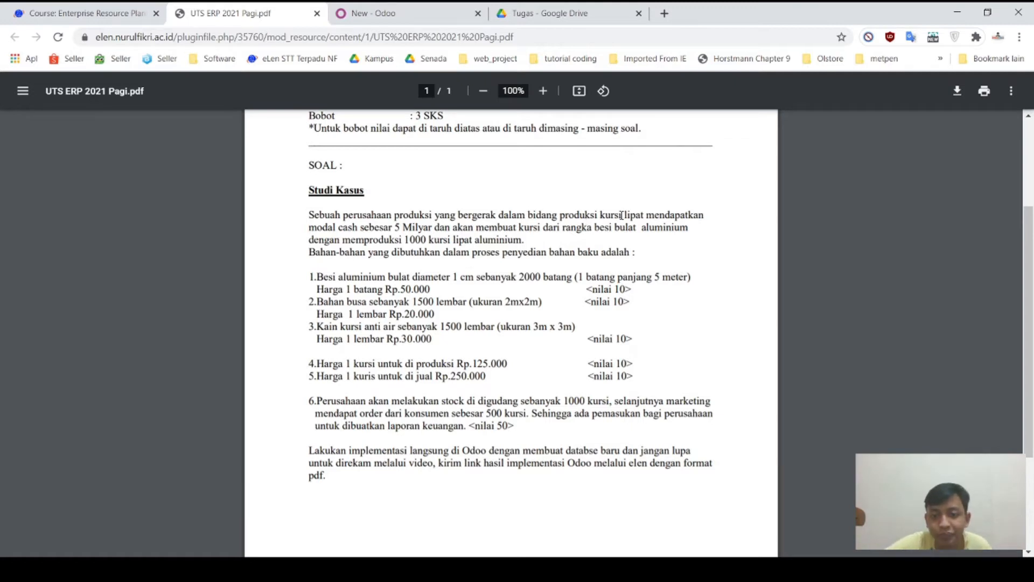
pyautogui.moveTo(560, 216); pyautogui.dragTo(644, 215)
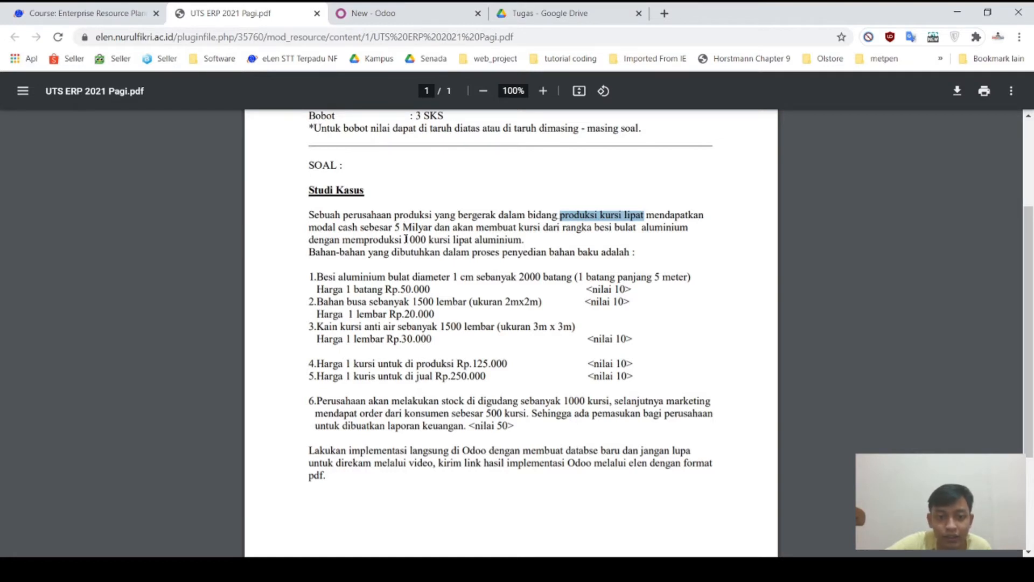
pyautogui.moveTo(406, 238); pyautogui.dragTo(522, 238)
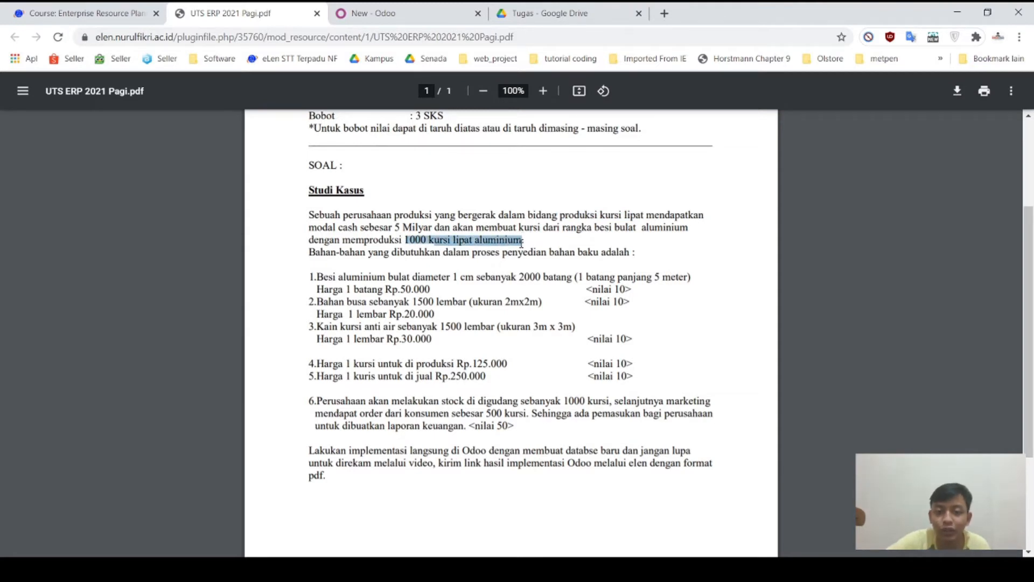
pyautogui.click(500, 271)
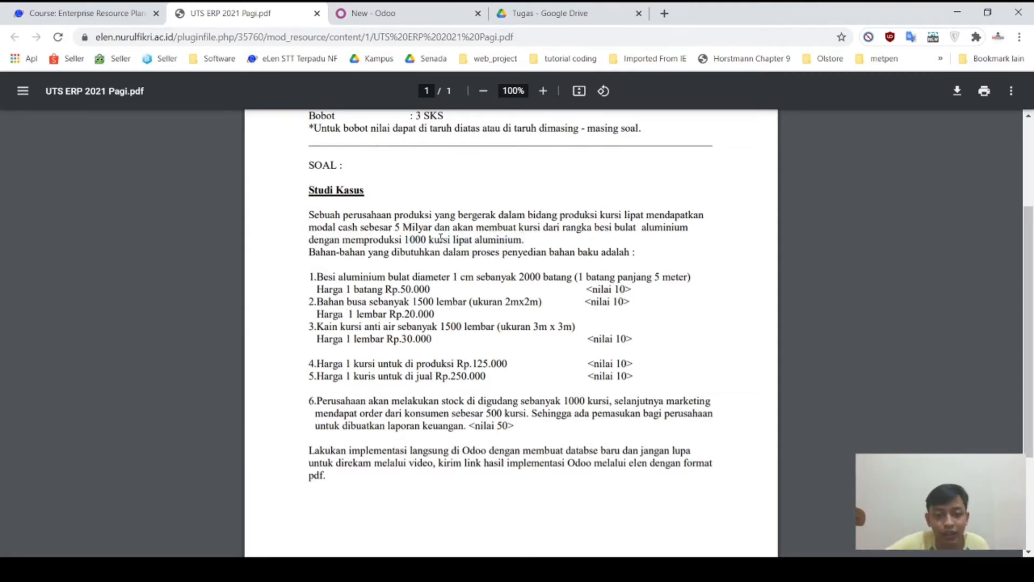
pyautogui.moveTo(407, 240); pyautogui.dragTo(511, 240)
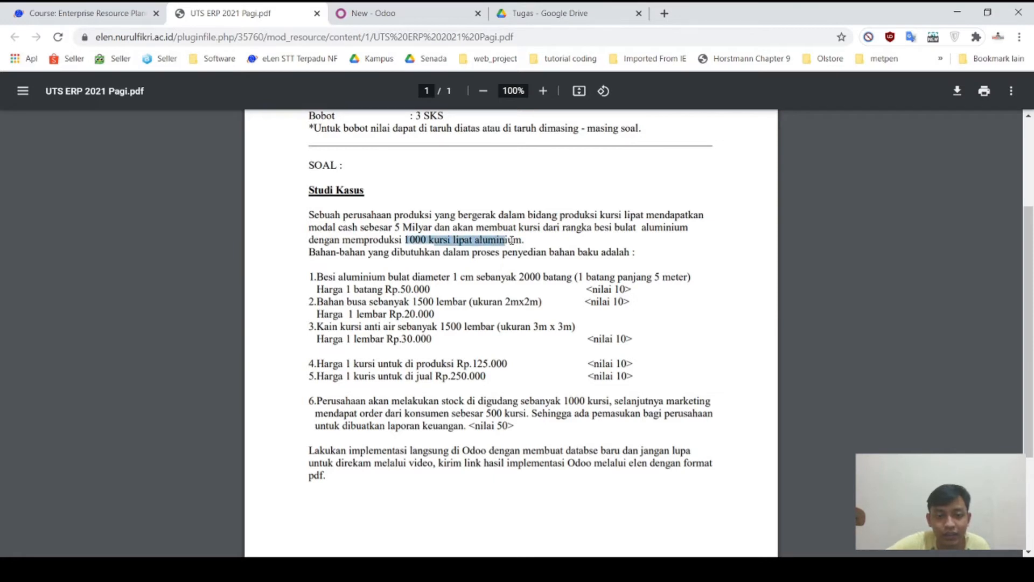
pyautogui.moveTo(310, 275); pyautogui.dragTo(514, 372)
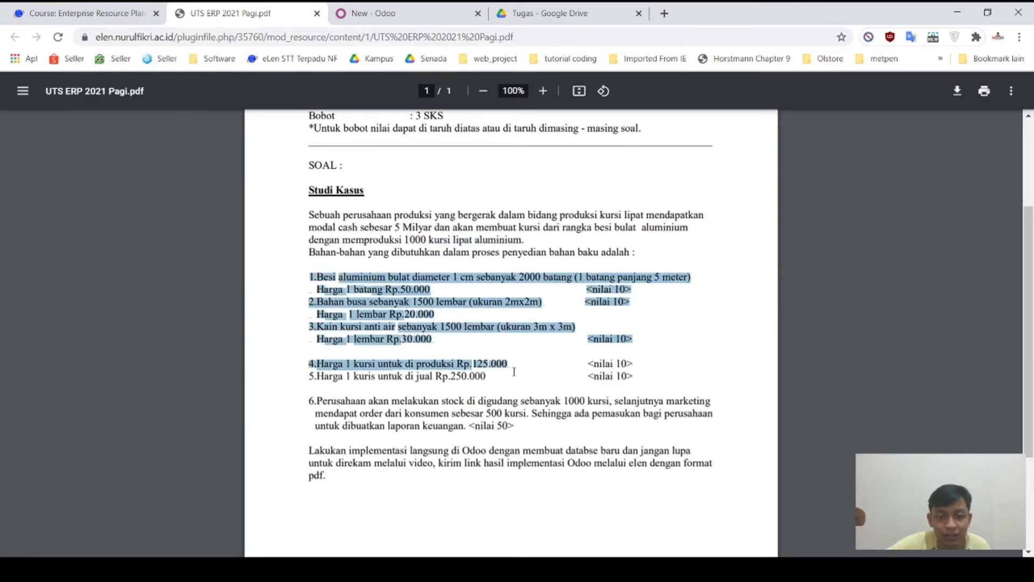
# Step: Highlight the aluminium rod, fabric price 30.000 and foam sheet details in the PDF
pyautogui.click(512, 352)
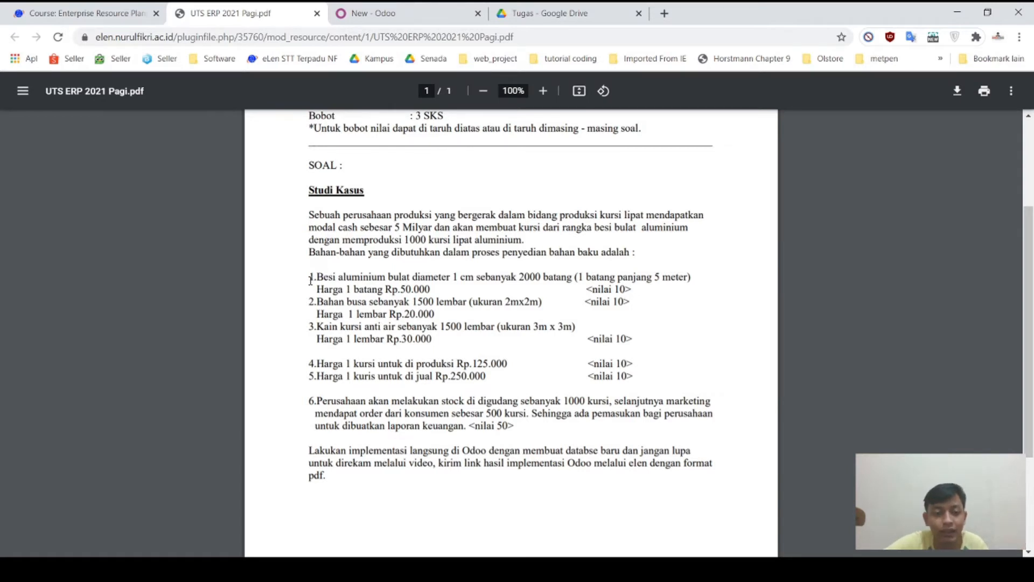
pyautogui.moveTo(317, 278); pyautogui.dragTo(429, 275)
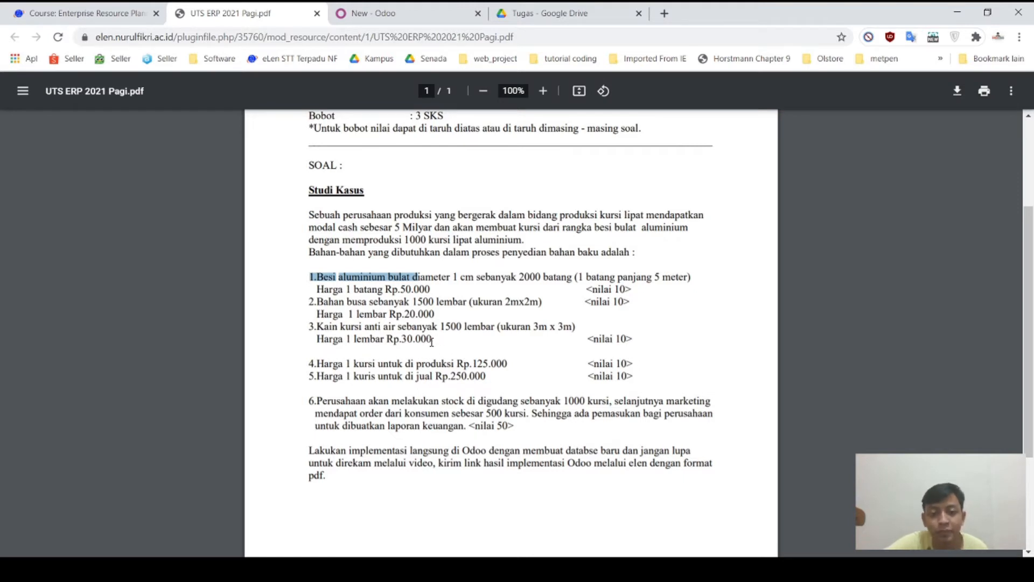
pyautogui.moveTo(431, 341); pyautogui.dragTo(403, 341)
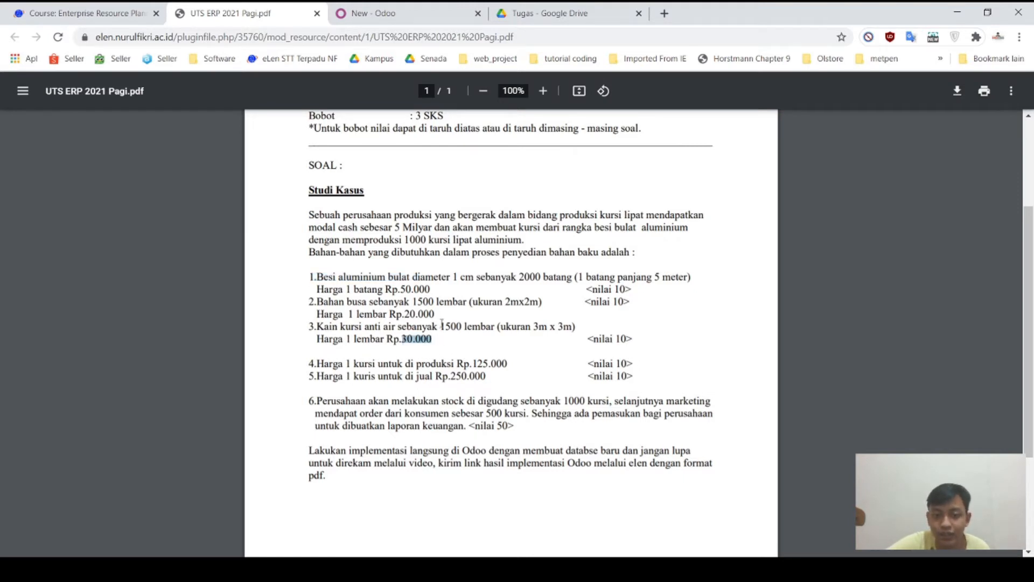
pyautogui.moveTo(440, 304); pyautogui.dragTo(418, 314)
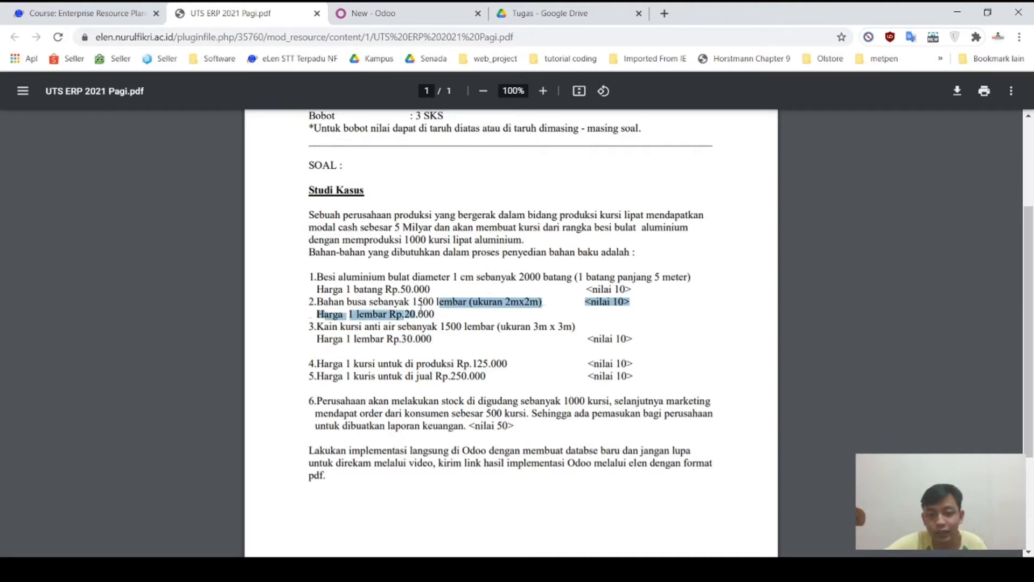
pyautogui.click(436, 291)
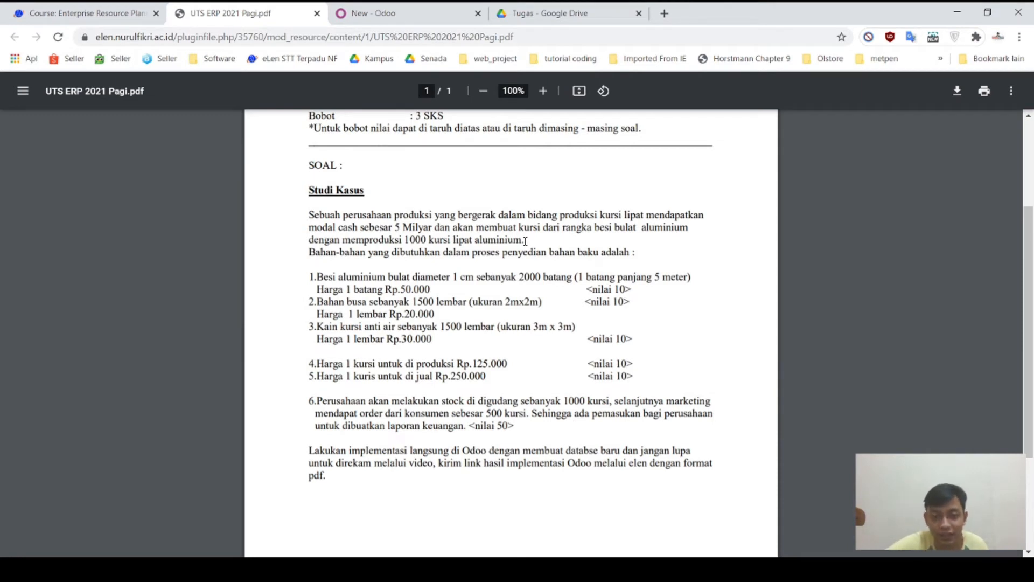
# Step: Highlight the 1000-chair target, production cost, selling price and raw materials list
pyautogui.moveTo(525, 240); pyautogui.dragTo(415, 239)
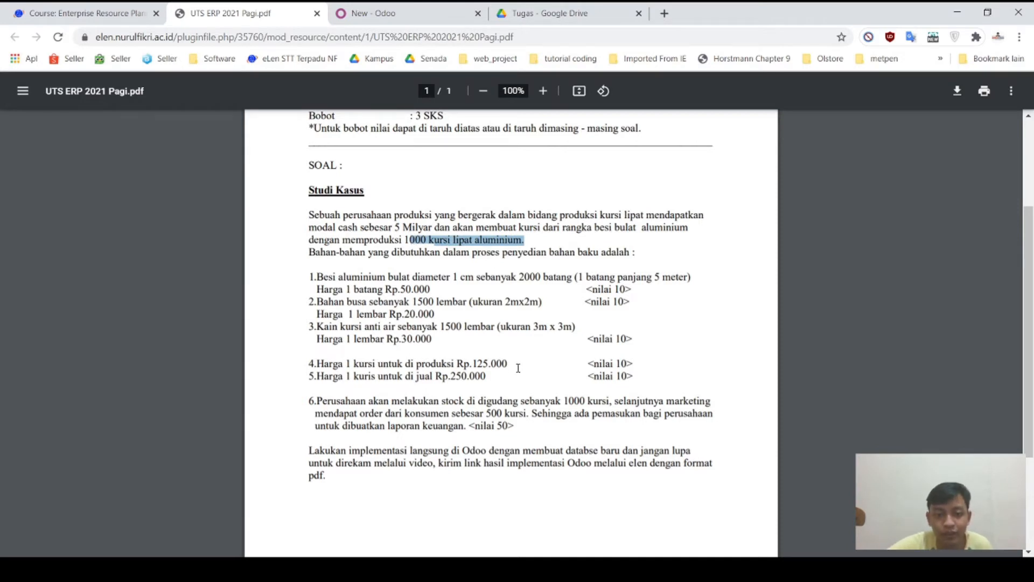
pyautogui.moveTo(515, 365); pyautogui.dragTo(341, 362)
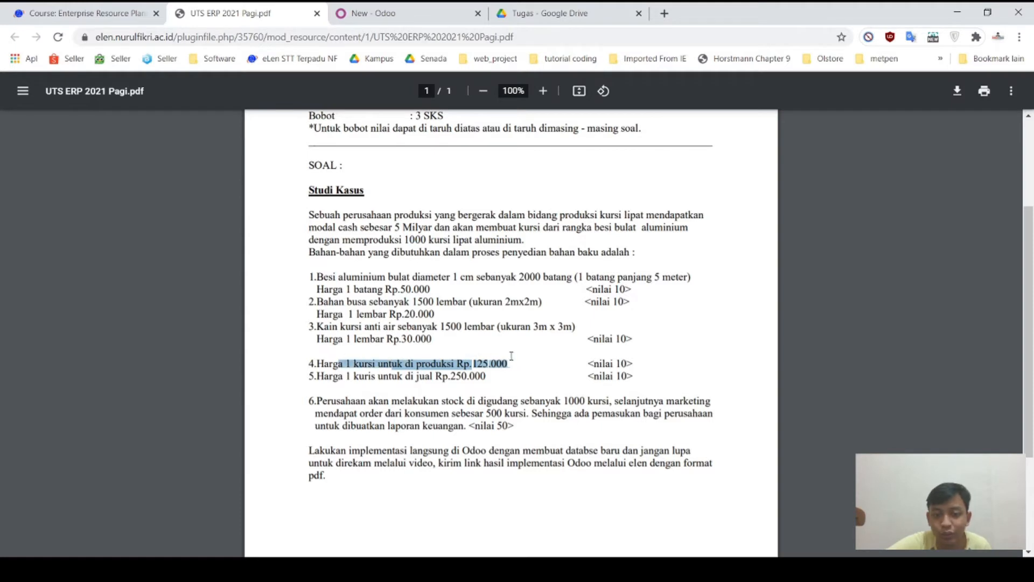
pyautogui.click(503, 381)
pyautogui.moveTo(497, 378); pyautogui.dragTo(373, 376)
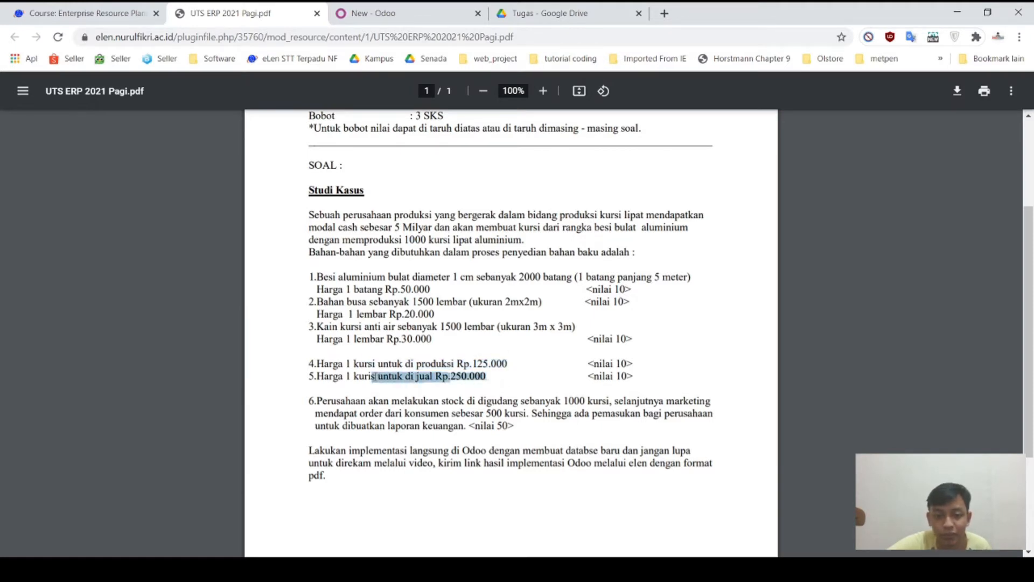
pyautogui.click(493, 376)
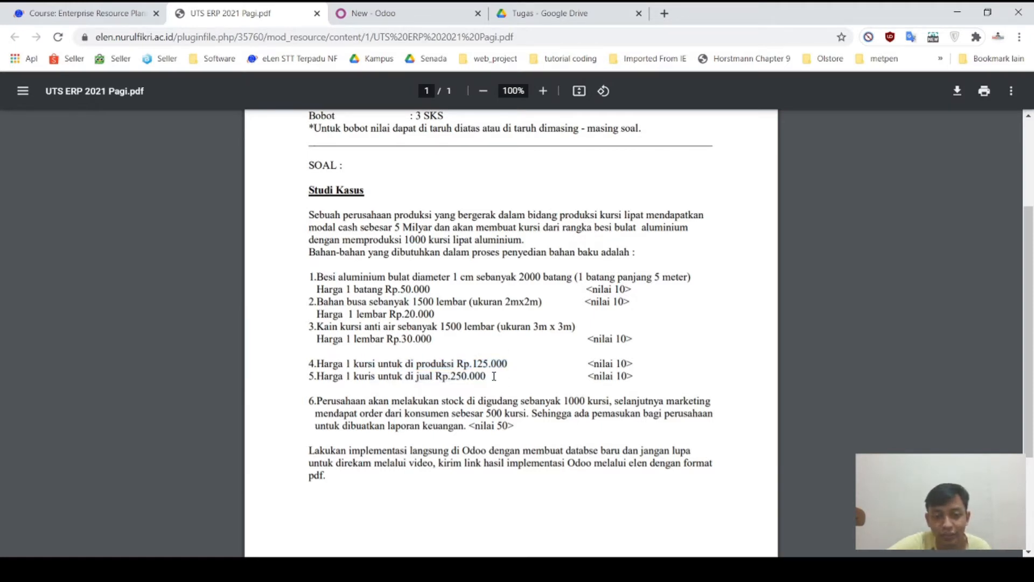
pyautogui.moveTo(494, 376); pyautogui.dragTo(332, 254)
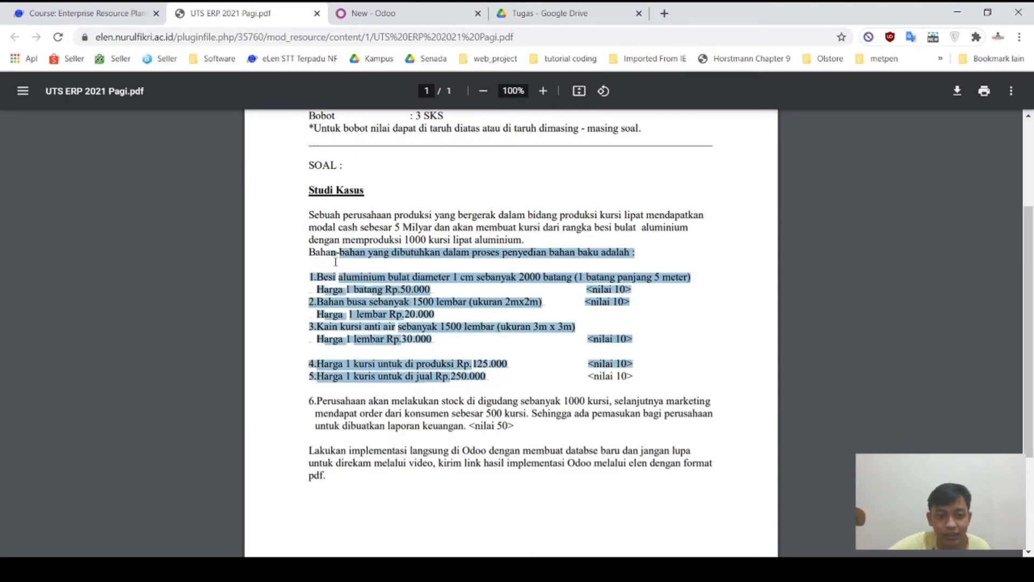
pyautogui.click(298, 306)
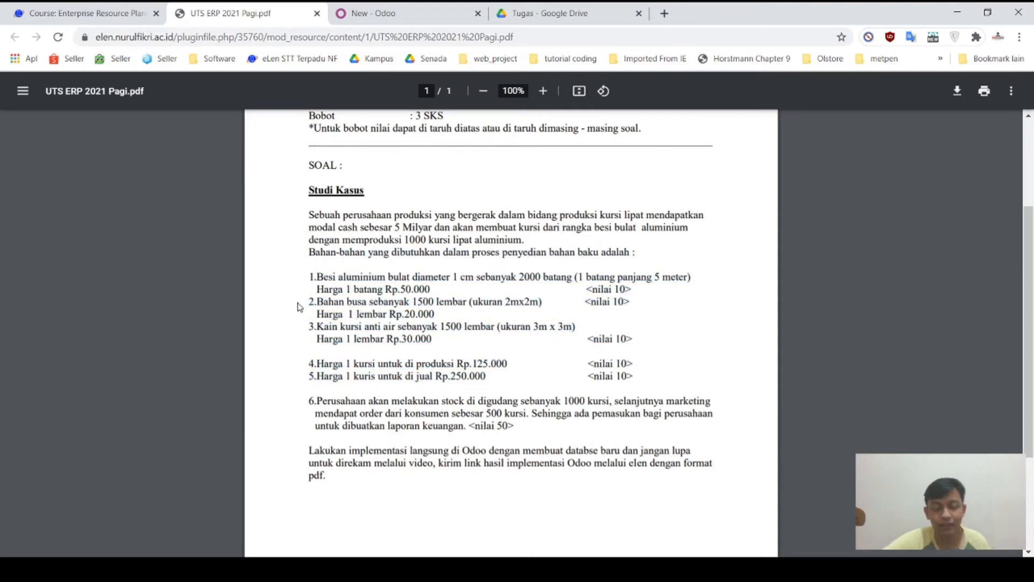
# Step: Review the first material lines and 1000-chair target, then start a new Odoo product
pyautogui.click(424, 21)
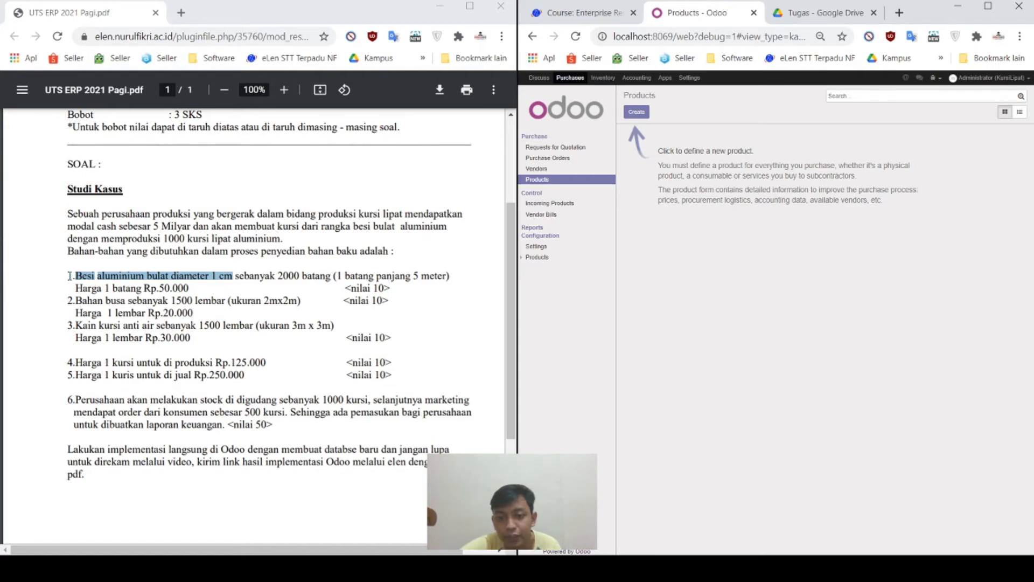
pyautogui.moveTo(67, 276); pyautogui.dragTo(190, 289)
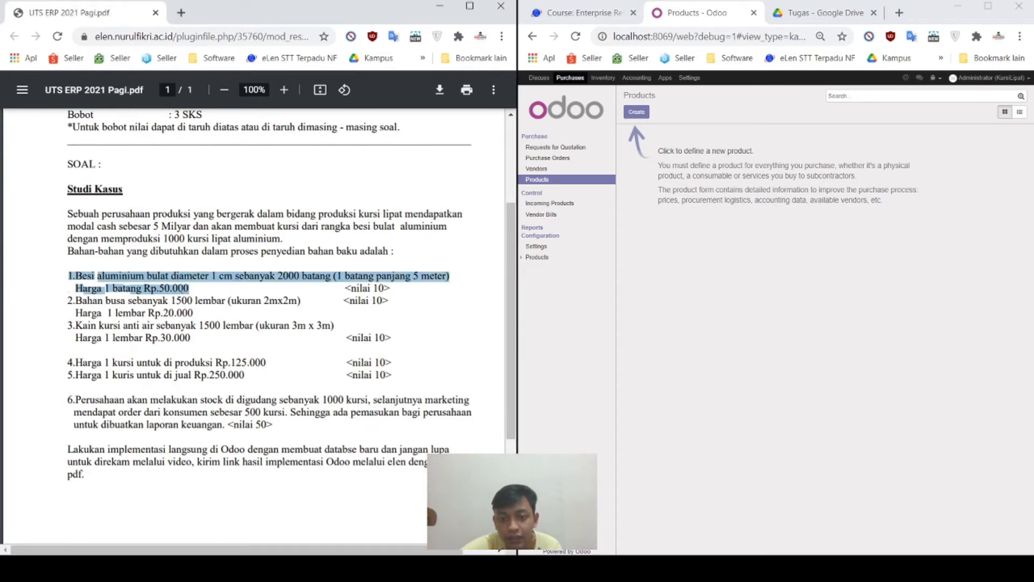
pyautogui.moveTo(63, 303); pyautogui.dragTo(202, 302)
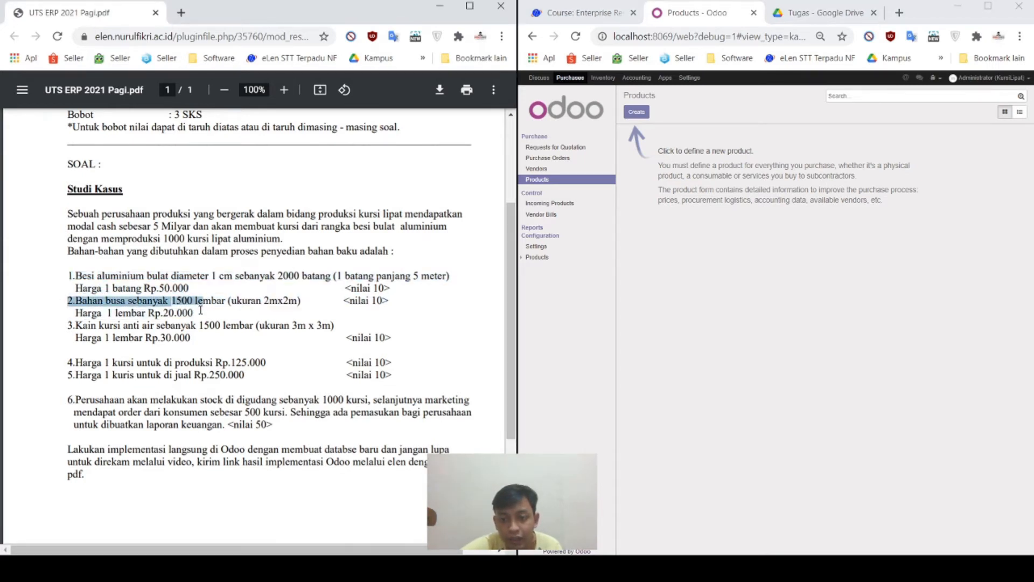
pyautogui.click(60, 329)
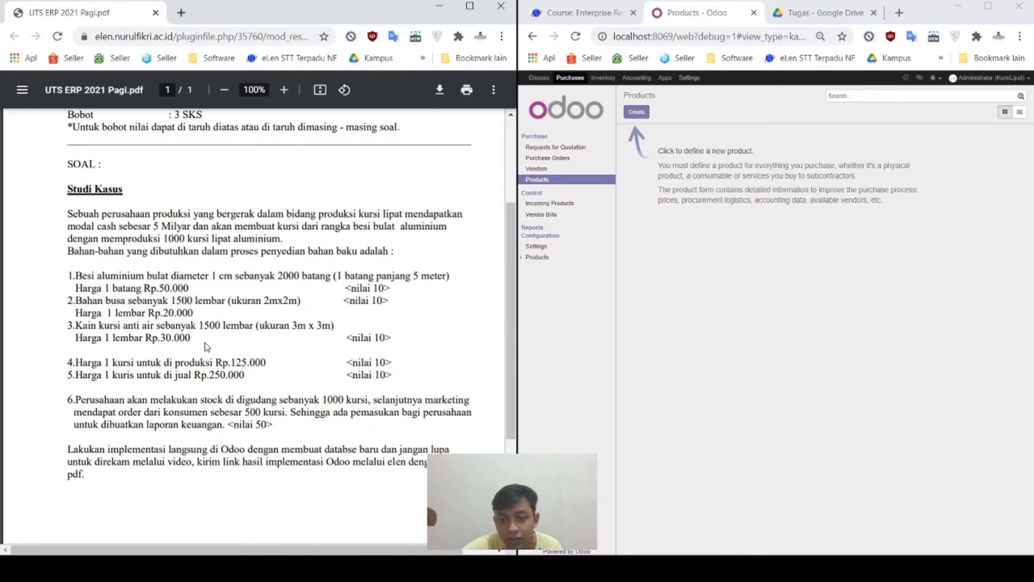
pyautogui.moveTo(162, 239); pyautogui.dragTo(279, 242)
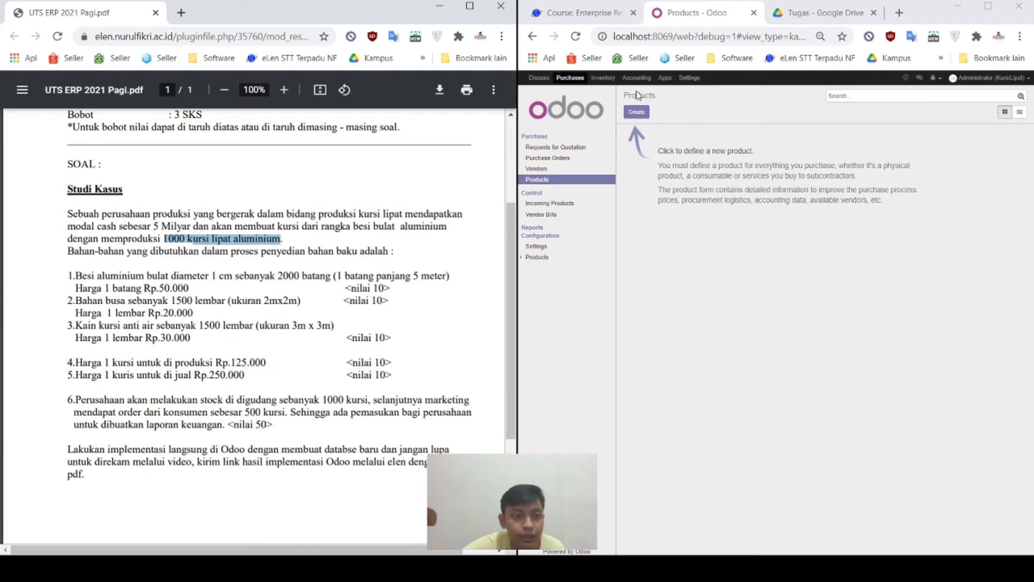
pyautogui.click(636, 113)
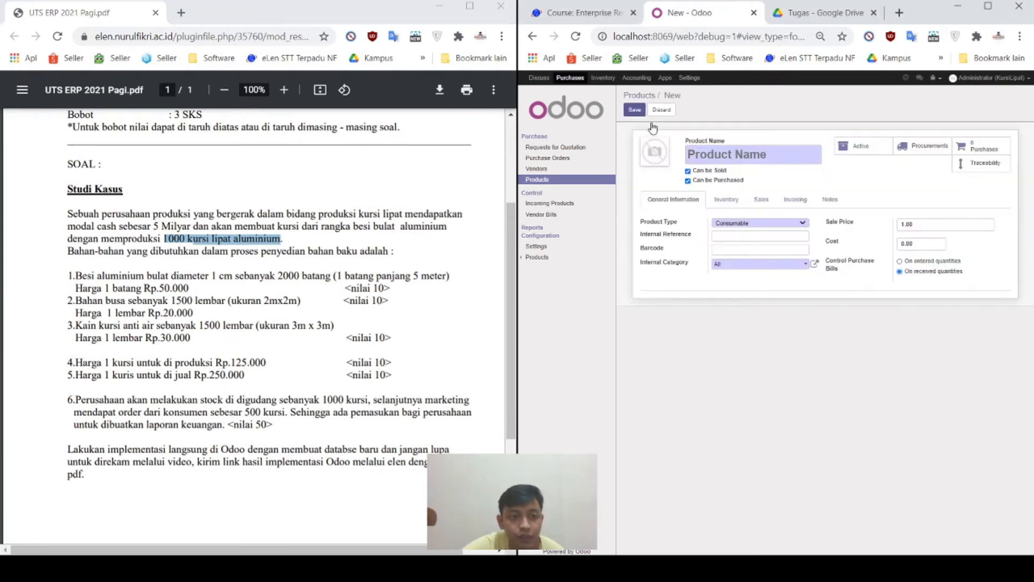
# Step: Paste 'Besi aluminium bulat diameter 1 cm' from the PDF as the product name, dropping the leading dot
pyautogui.moveTo(77, 280); pyautogui.dragTo(230, 281)
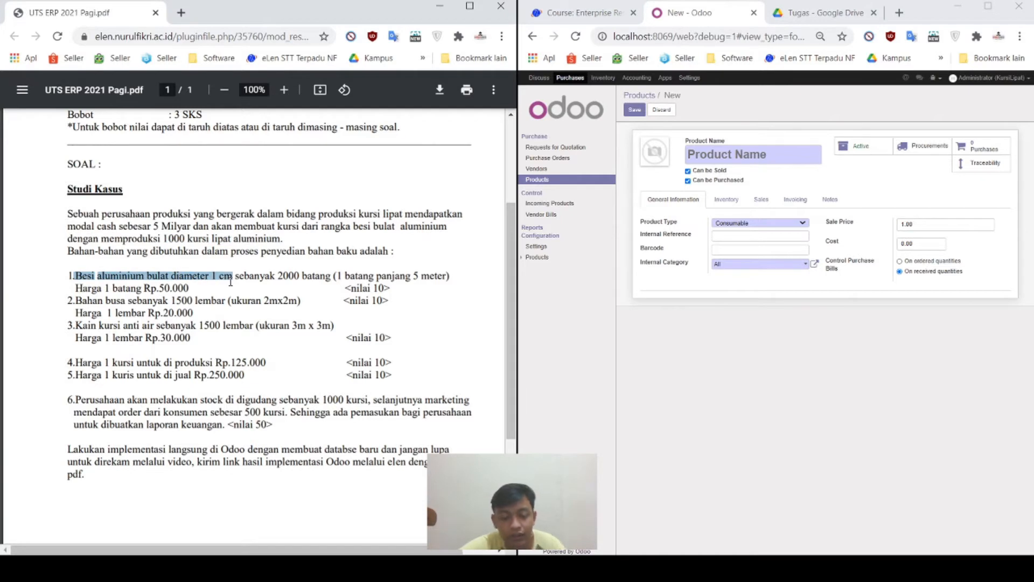
pyautogui.click(781, 156)
pyautogui.write('.Besi aluminium bulat diameter 1 cm')
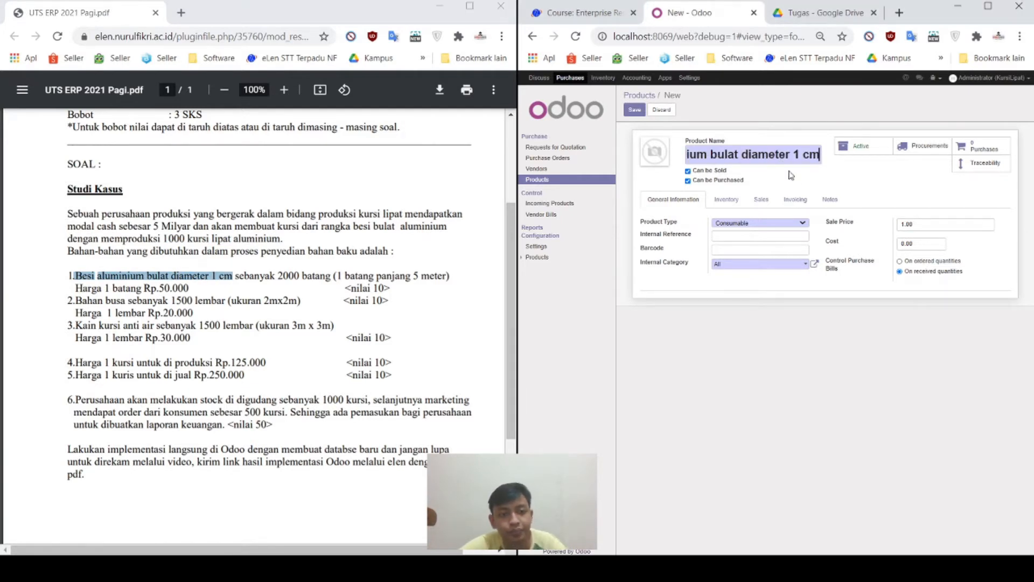
pyautogui.click(843, 188)
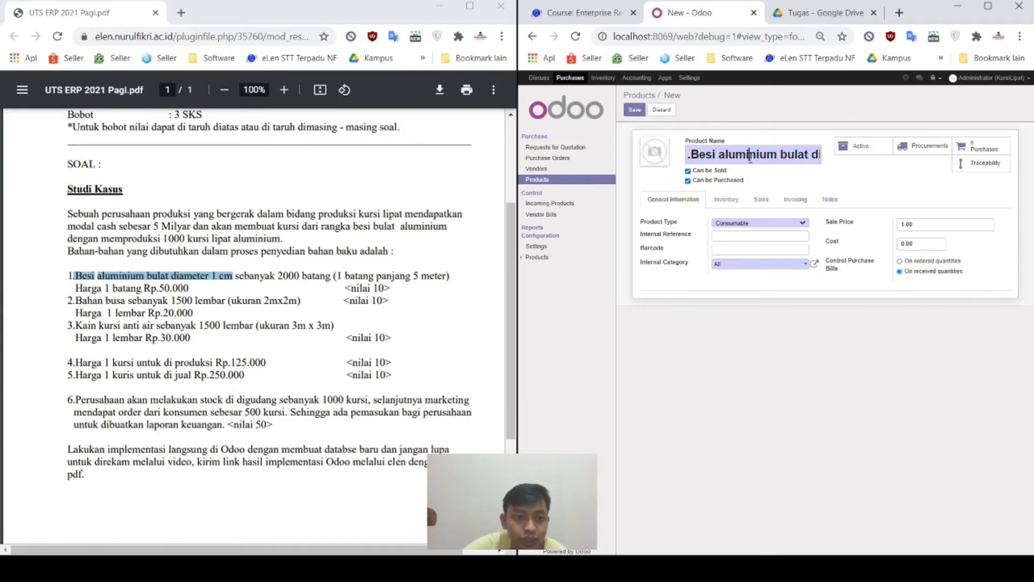
pyautogui.press('BackSpace')
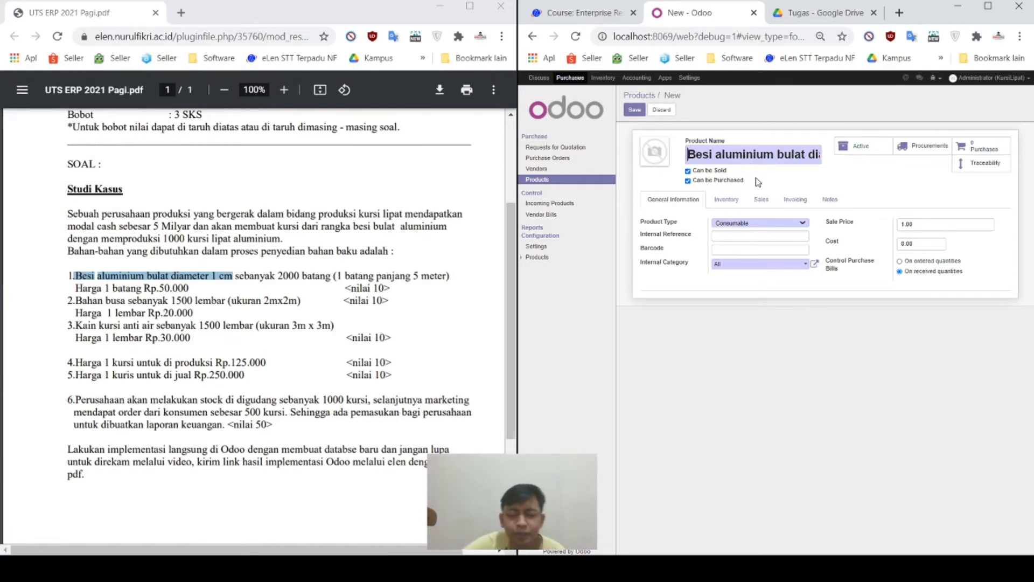
# Step: Make Besi aluminium purchase-only with sale price 50,000 and save it
pyautogui.click(722, 172)
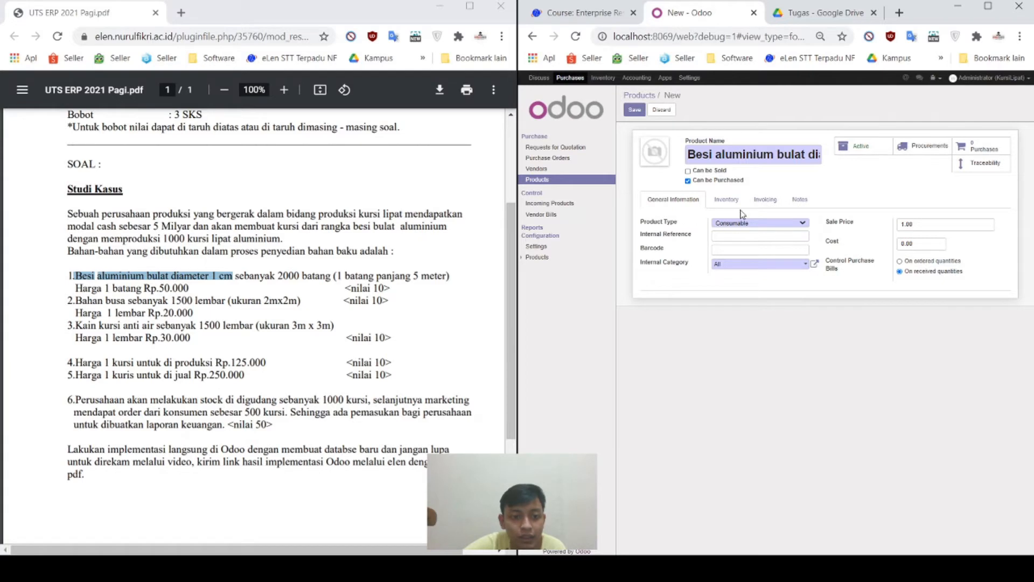
pyautogui.click(722, 171)
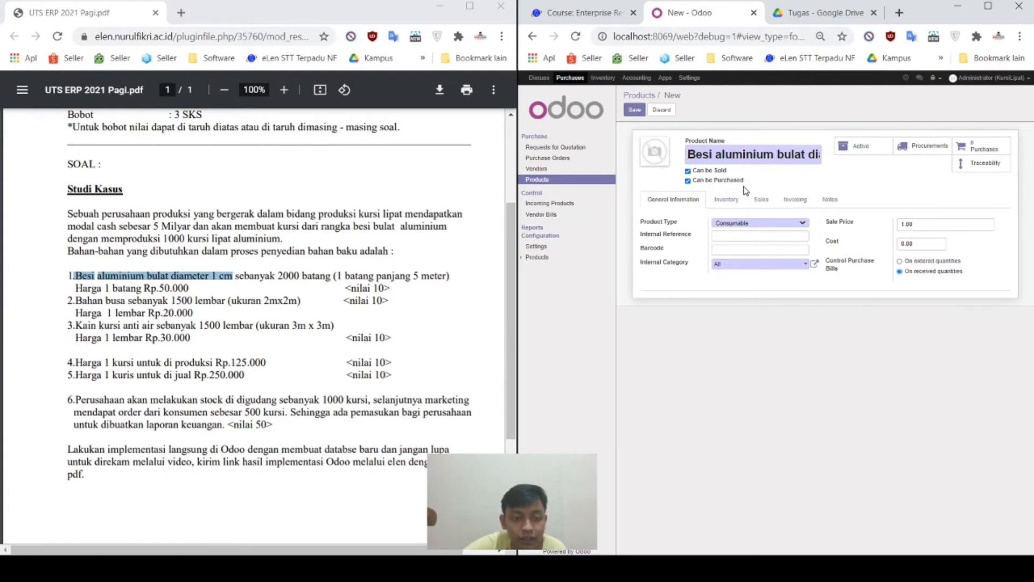
pyautogui.click(717, 172)
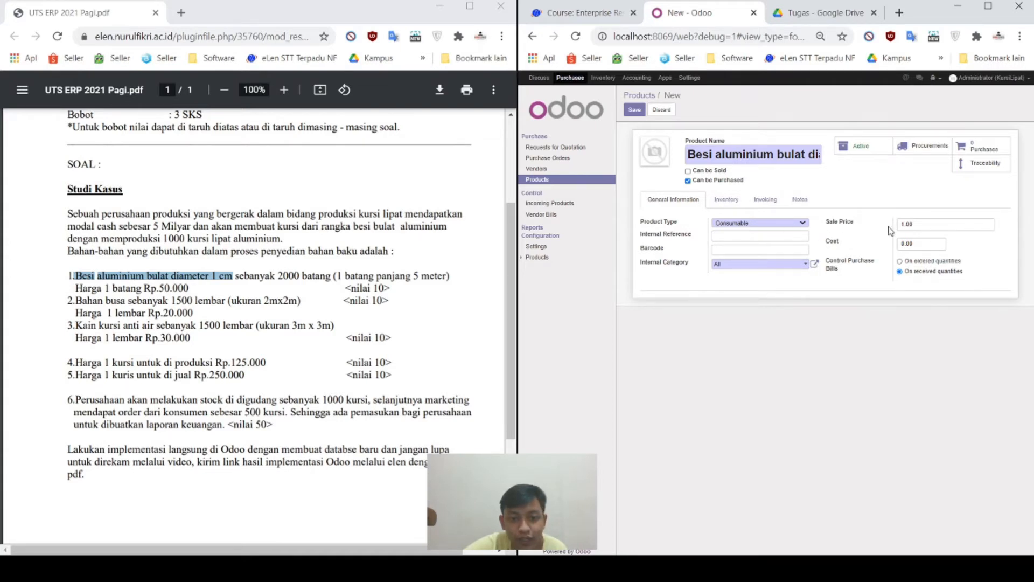
pyautogui.click(927, 226)
pyautogui.write('50000')
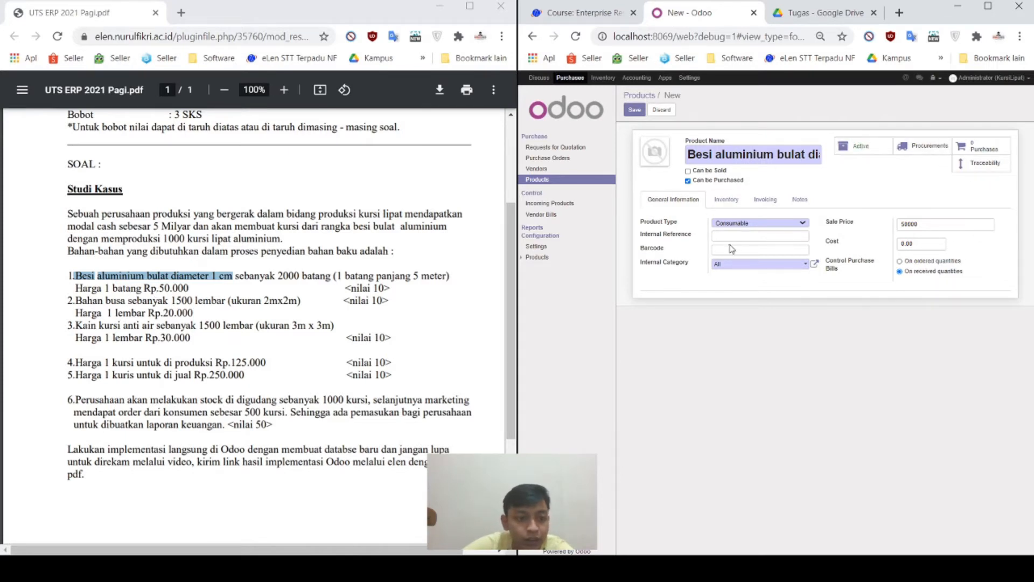
pyautogui.click(634, 109)
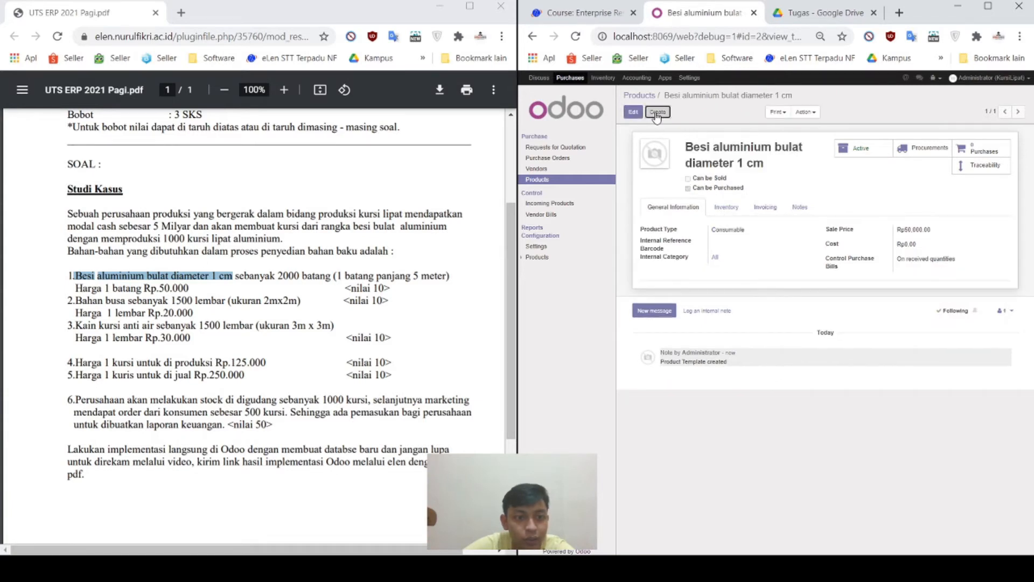
# Step: Begin a new product and select 'Bahan busa' in the case text
pyautogui.click(656, 112)
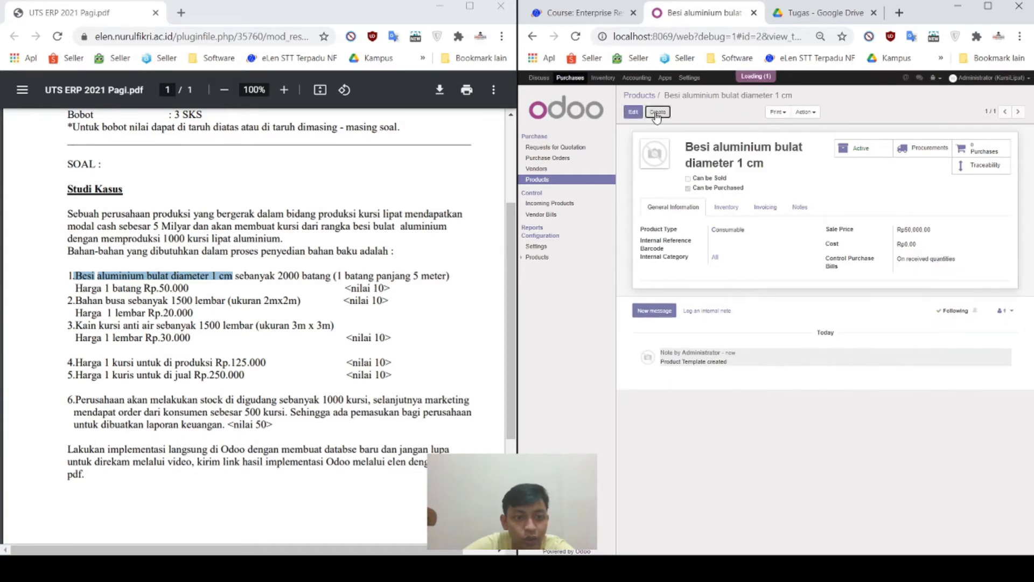
pyautogui.click(135, 300)
pyautogui.moveTo(75, 300); pyautogui.dragTo(128, 303)
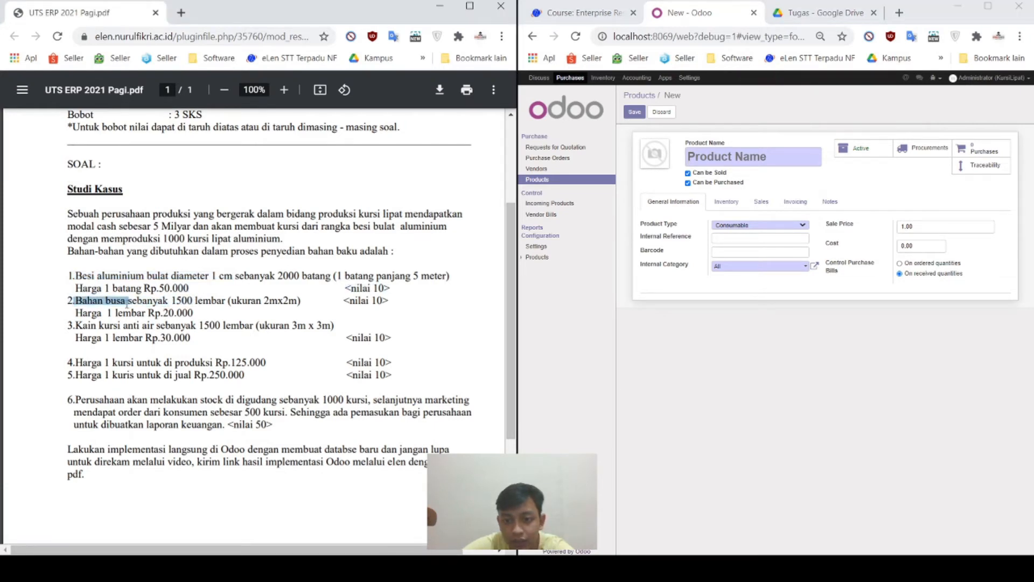
# Step: Save the pasted 'Bahan busa' as a purchase-only product with sale price 20,000
pyautogui.hotkey('ctrl', 'c')
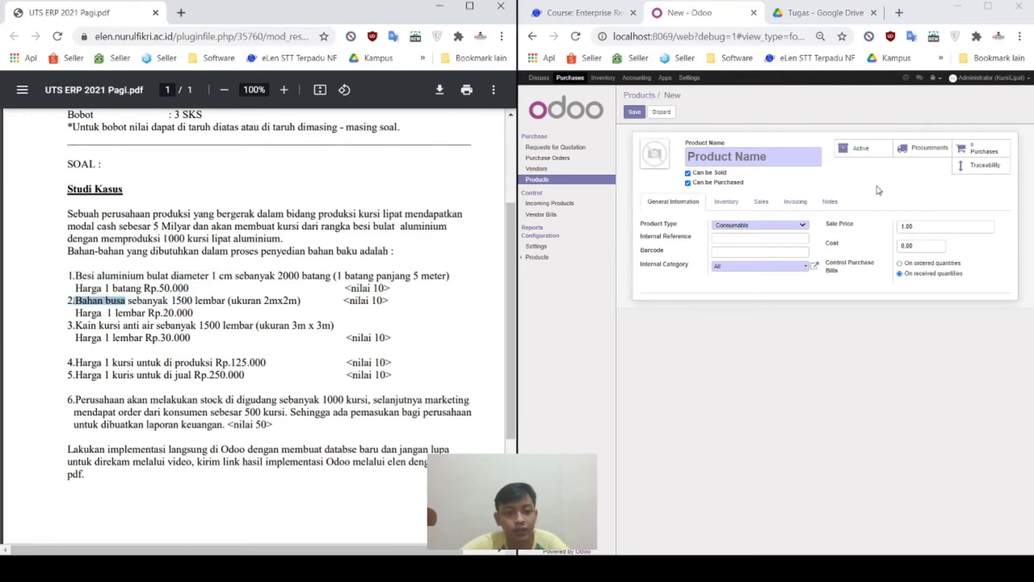
pyautogui.click(795, 163)
pyautogui.hotkey('ctrl', 'v')
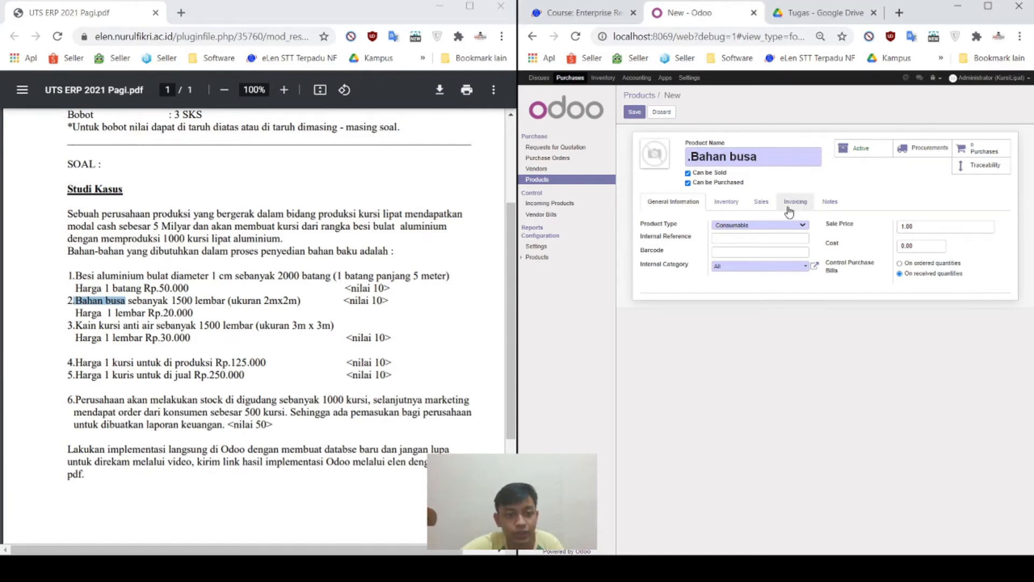
pyautogui.click(716, 173)
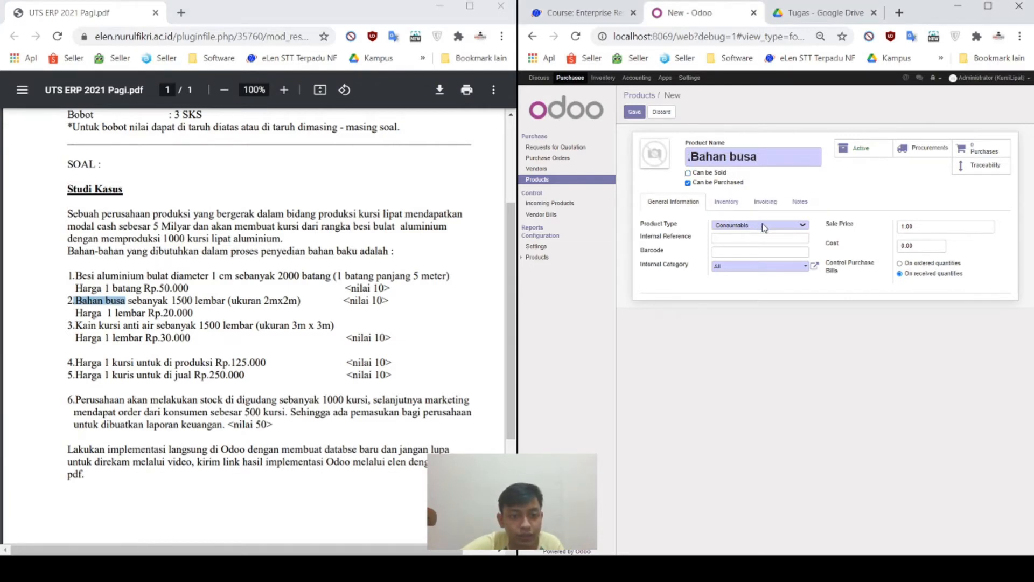
pyautogui.click(928, 225)
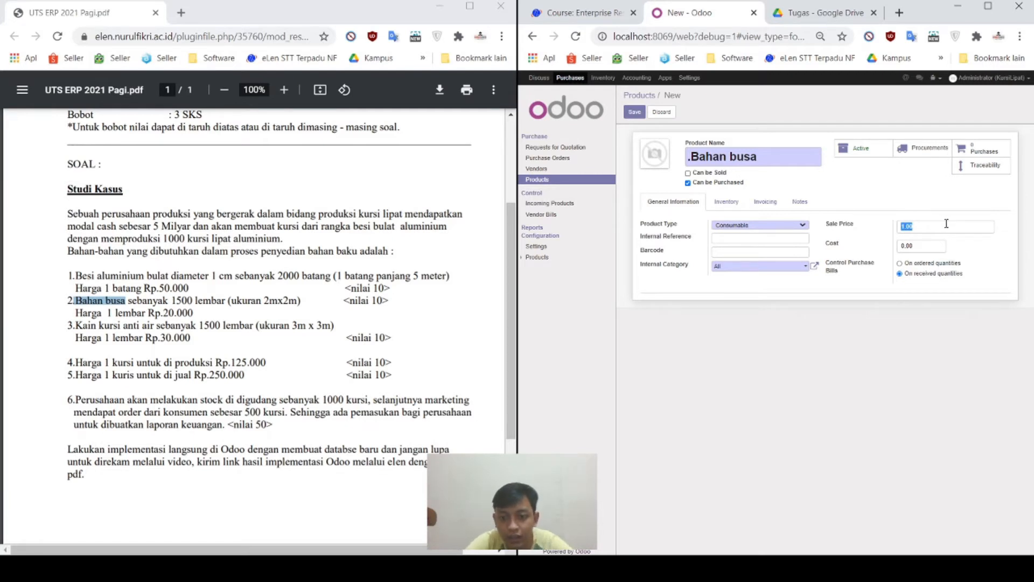
pyautogui.write('20000')
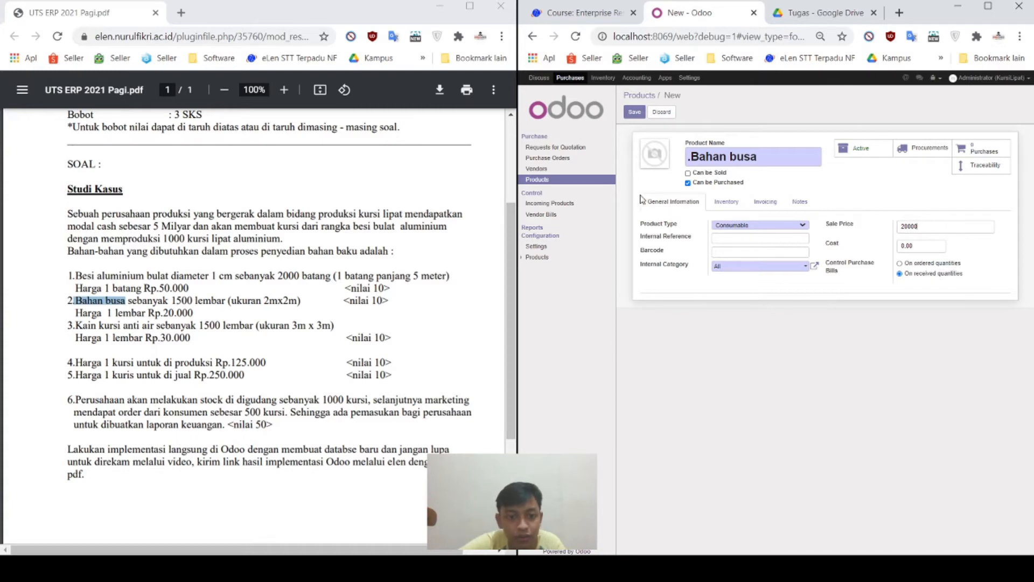
pyautogui.click(634, 112)
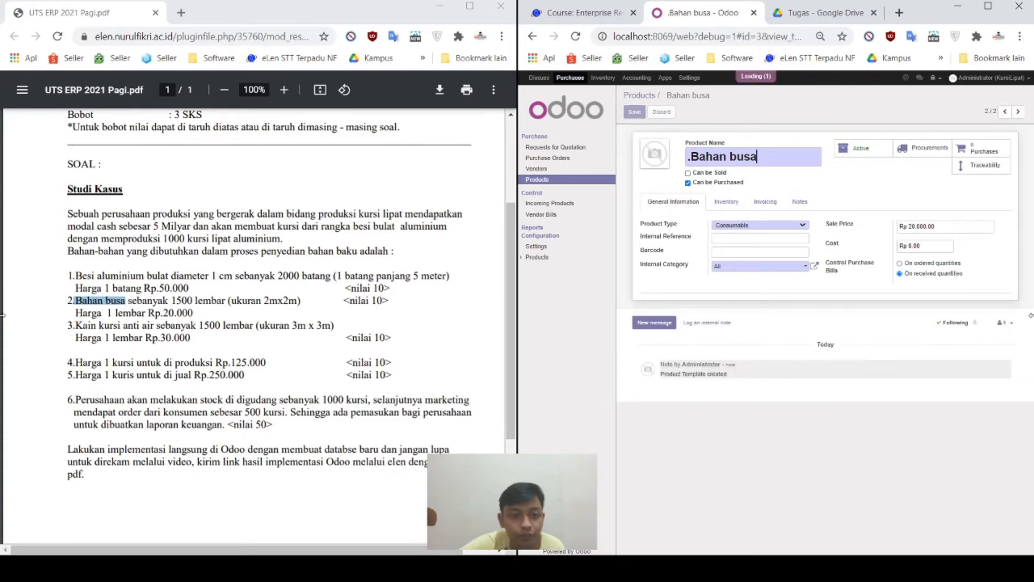
pyautogui.click(658, 112)
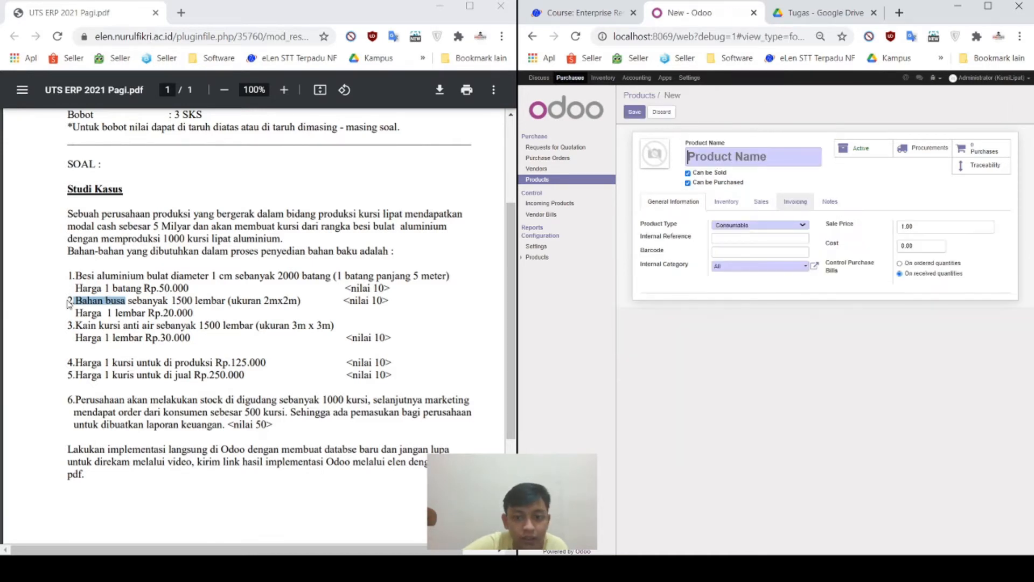
# Step: Save 'Kain kursi anti air' as purchase-only at 30,000 and return to the Products list
pyautogui.moveTo(76, 330); pyautogui.dragTo(155, 332)
pyautogui.hotkey('ctrl', 'c')
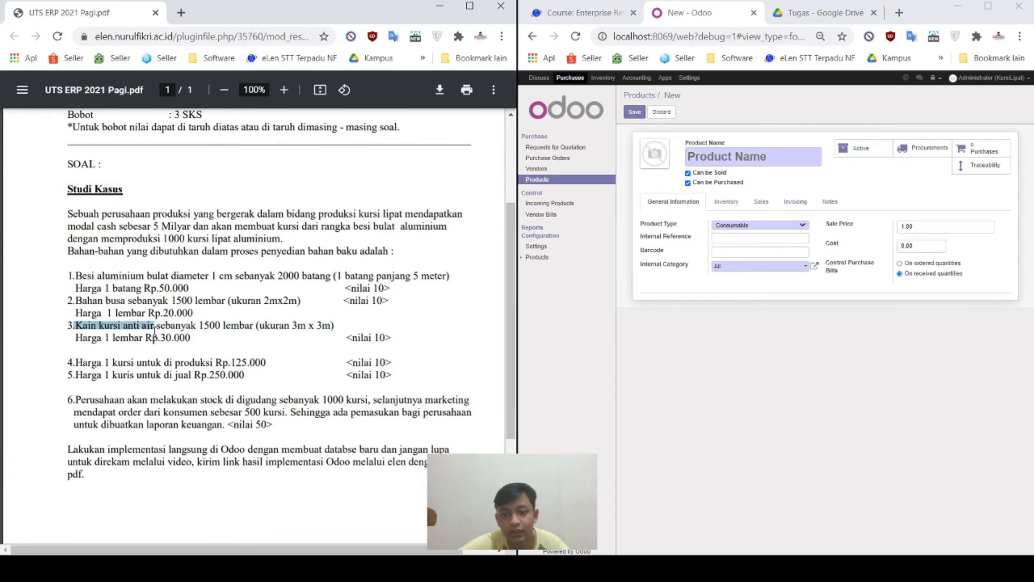
pyautogui.click(739, 156)
pyautogui.hotkey('ctrl', 'v')
pyautogui.press('BackSpace')
pyautogui.click(712, 173)
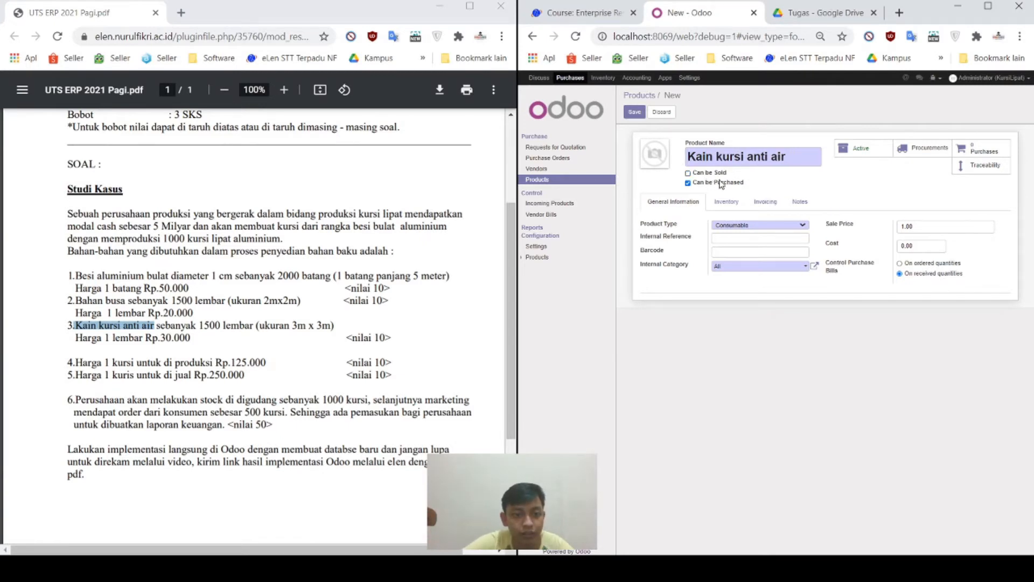
pyautogui.click(945, 226)
pyautogui.write('300')
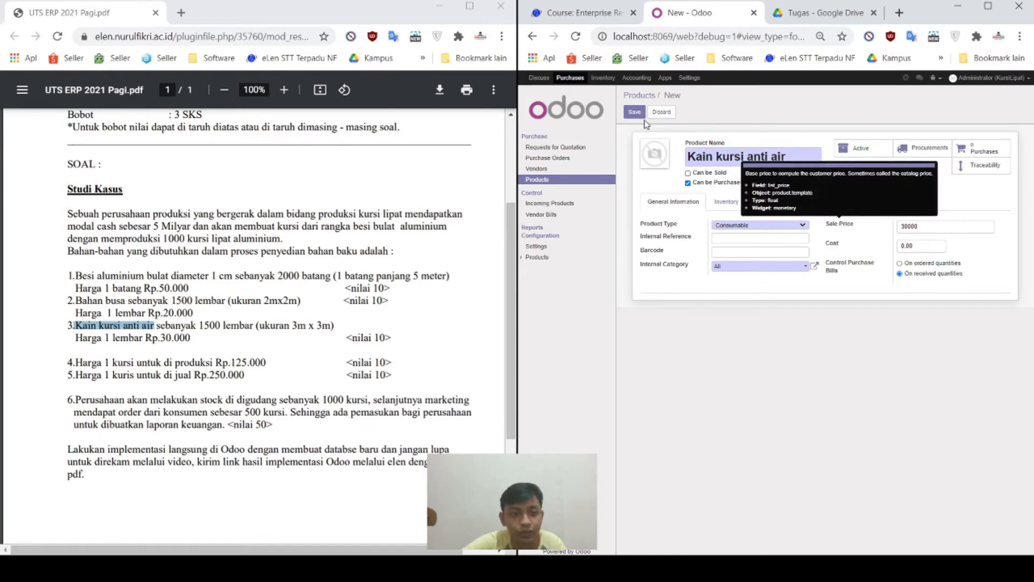
pyautogui.click(634, 112)
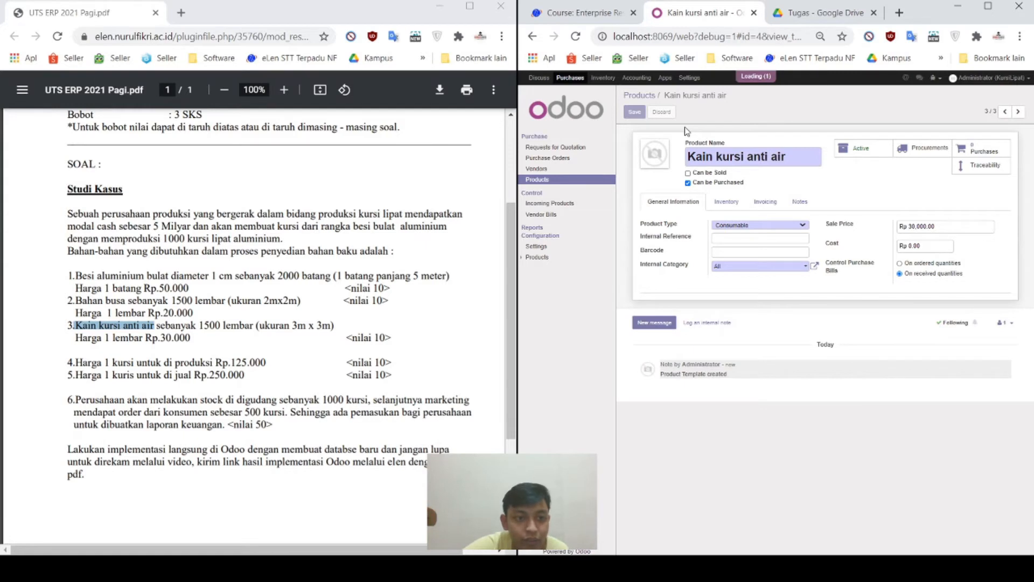
pyautogui.click(647, 99)
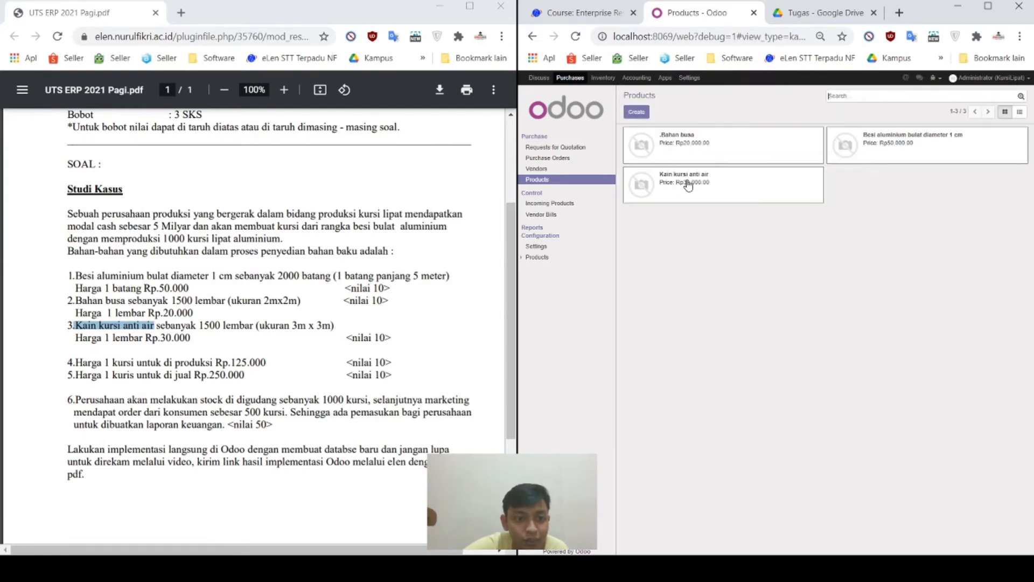
# Step: Strip the leading dot from the Bahan busa name, then check the 1500 lembar quantity in the PDF
pyautogui.click(732, 145)
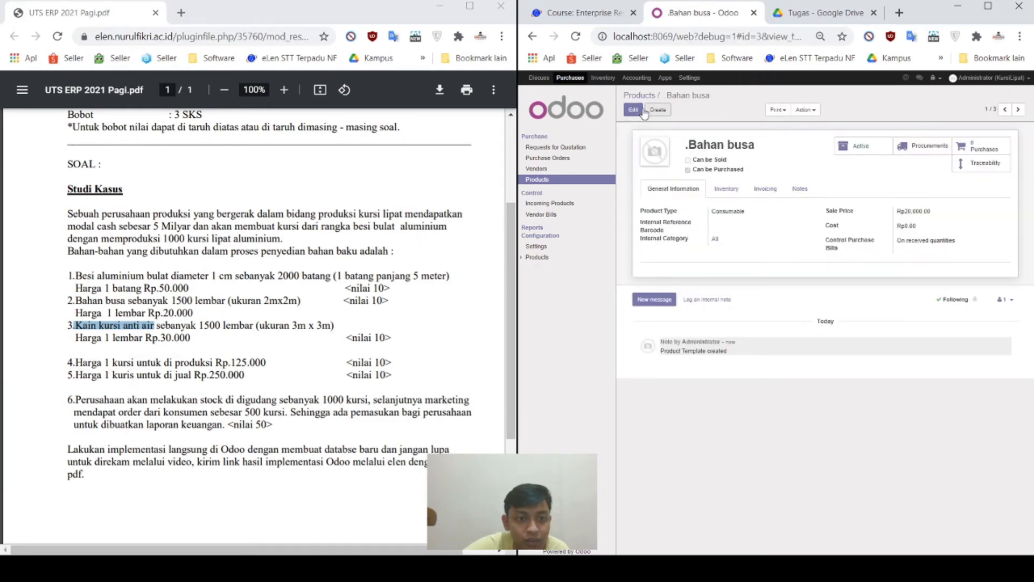
pyautogui.click(634, 110)
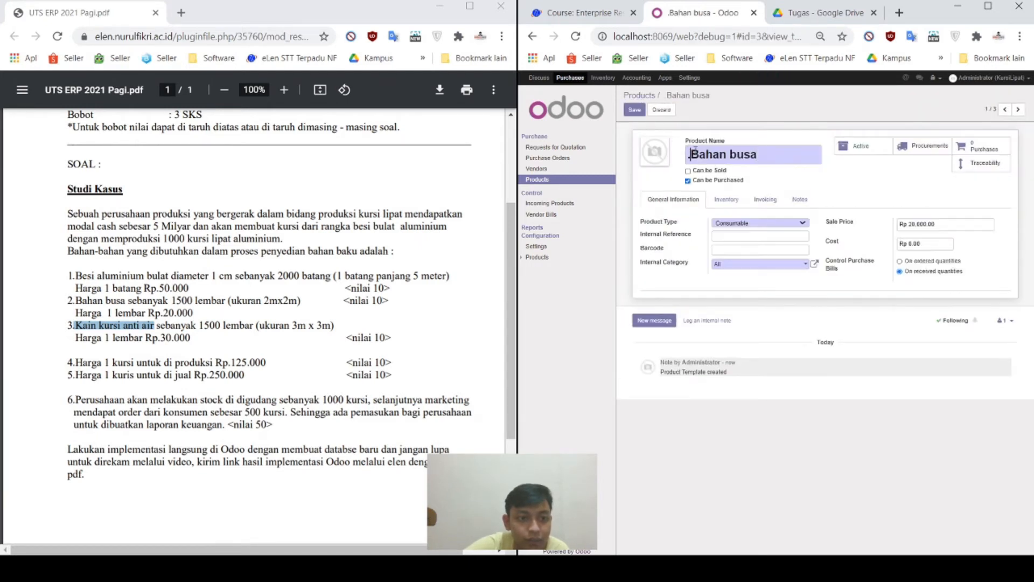
pyautogui.click(634, 108)
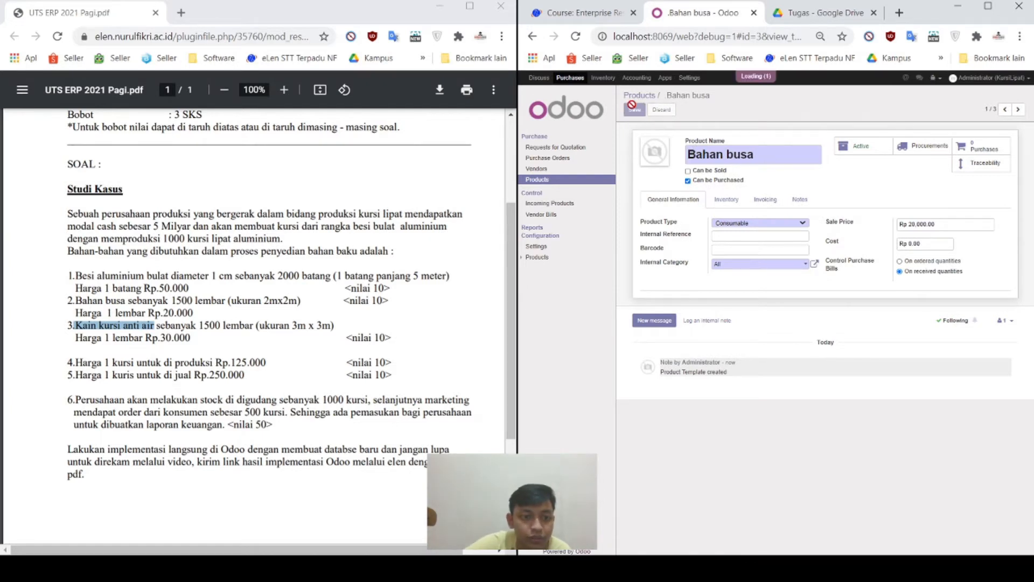
pyautogui.click(641, 96)
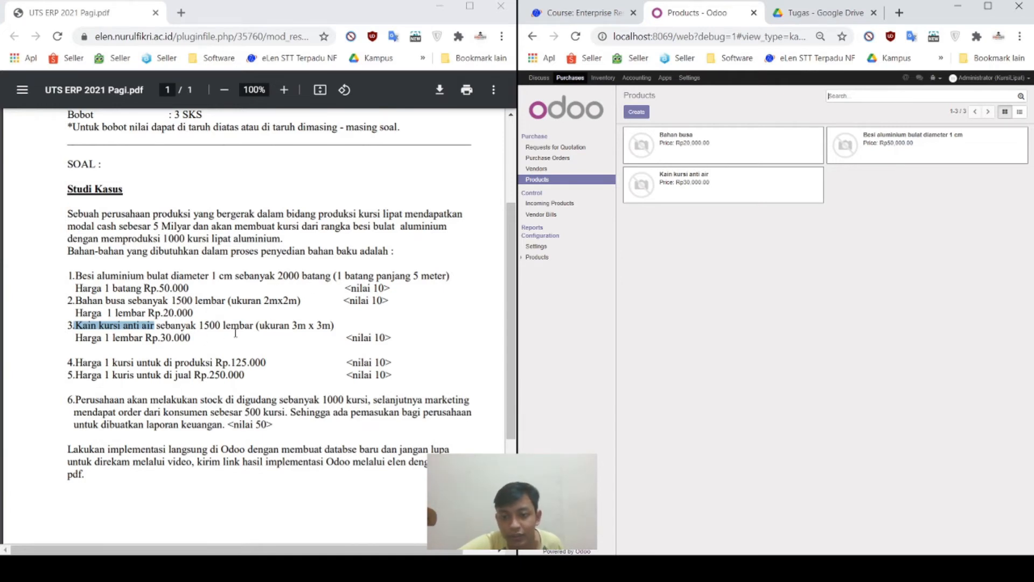
pyautogui.moveTo(257, 325); pyautogui.dragTo(176, 302)
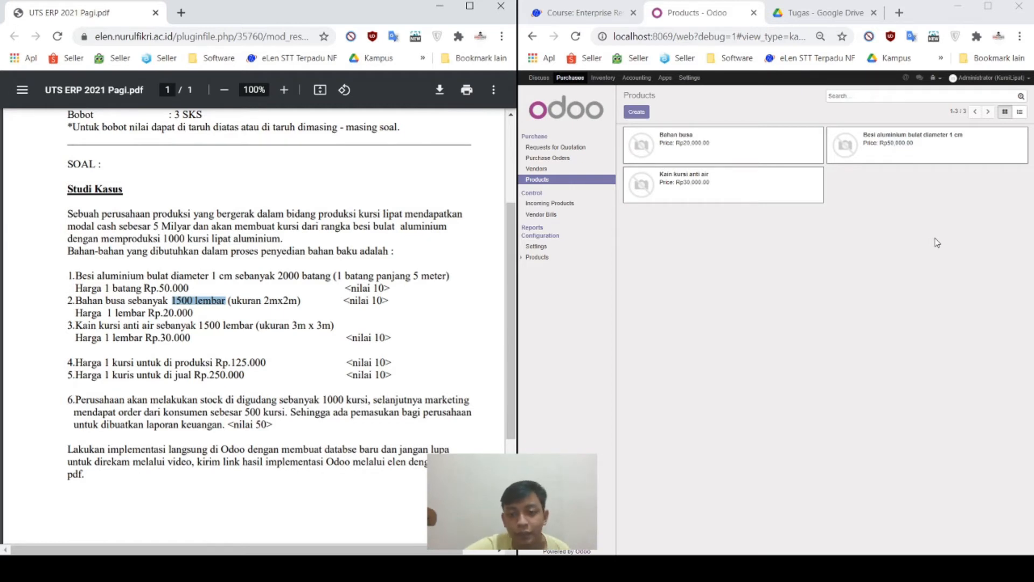
pyautogui.click(839, 217)
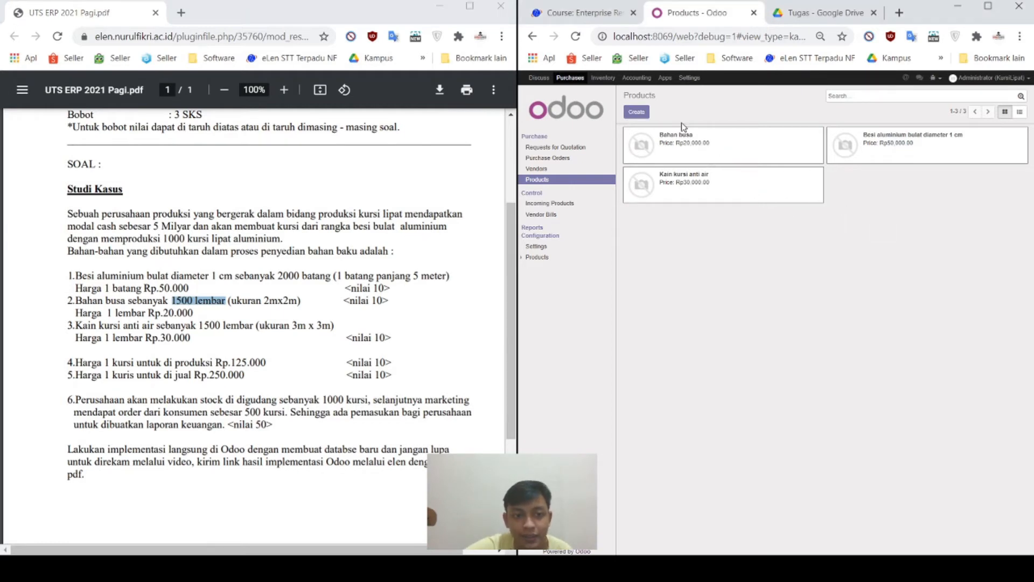
# Step: Create a new stockable product named 'Kursi Lipat' that cannot be purchased
pyautogui.click(641, 113)
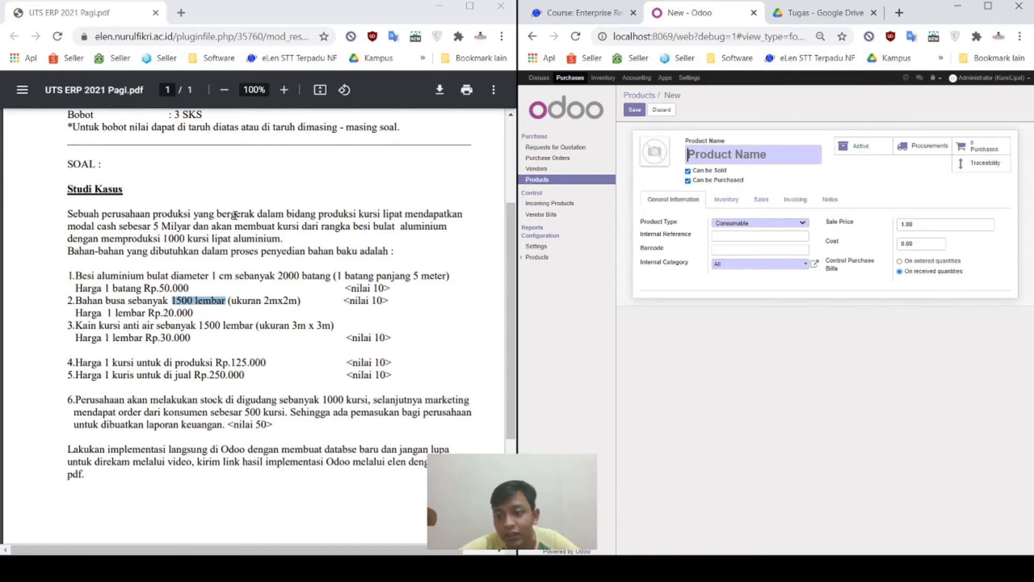
pyautogui.write('K')
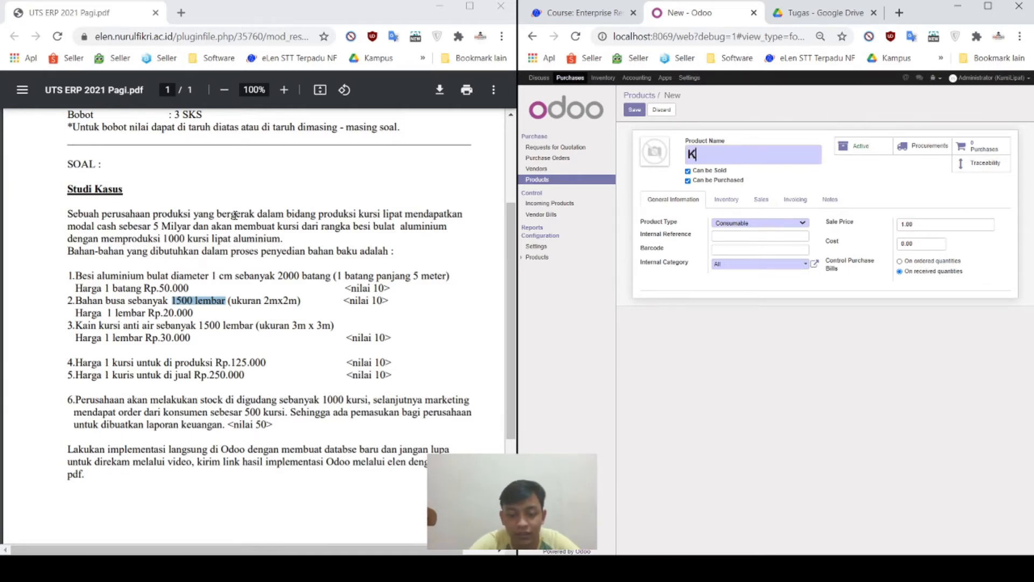
pyautogui.write('ursi Lipat')
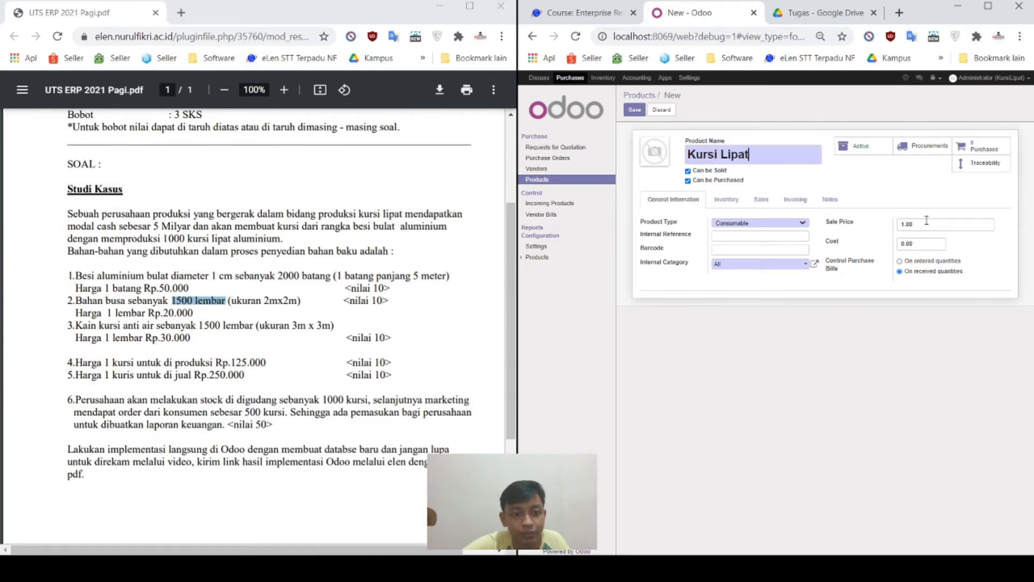
pyautogui.click(728, 184)
pyautogui.click(752, 223)
pyautogui.click(777, 251)
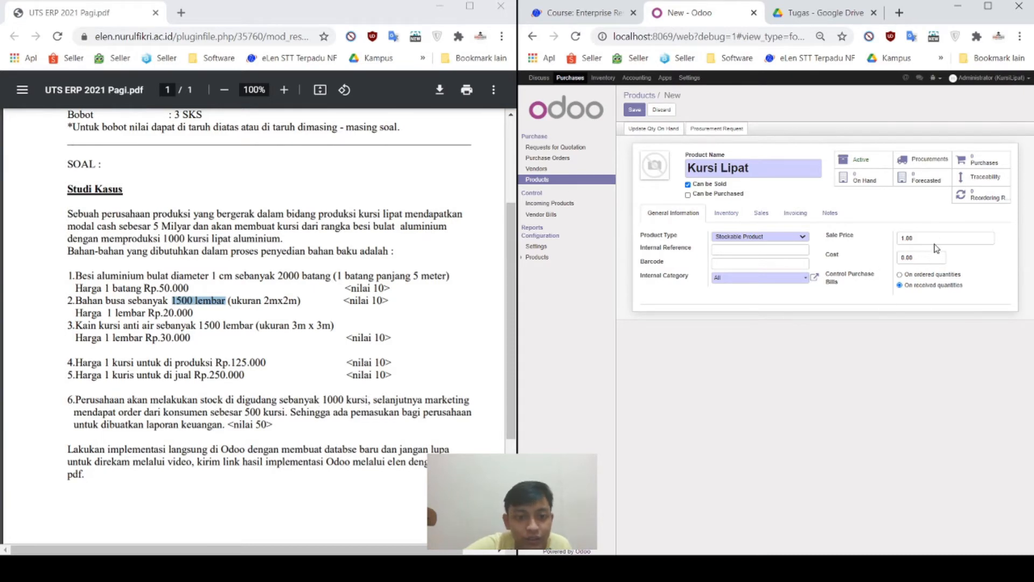
# Step: Set Kursi Lipat's sale price to 250000 and its cost to 125000
pyautogui.doubleClick(916, 240)
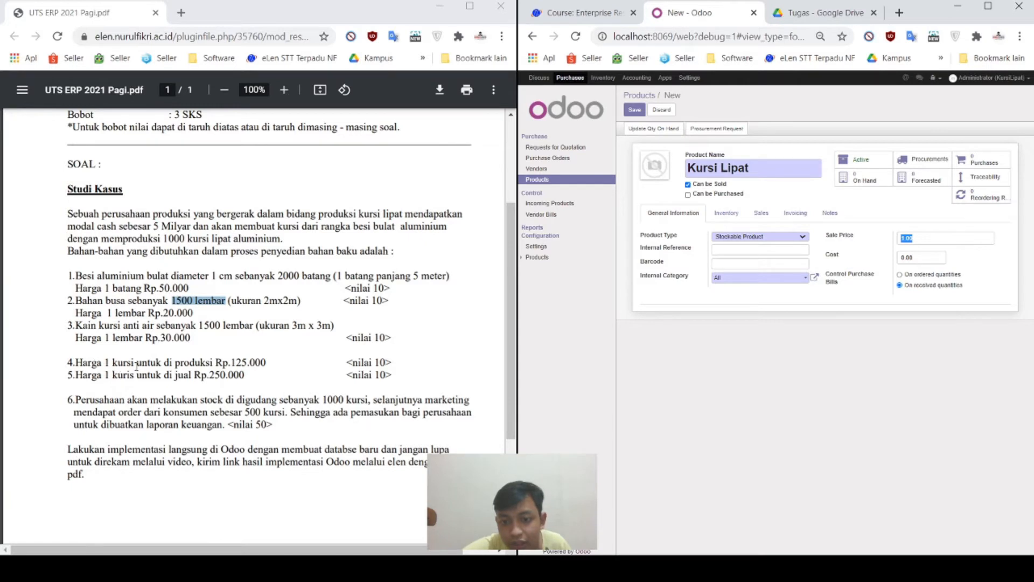
pyautogui.write('250000')
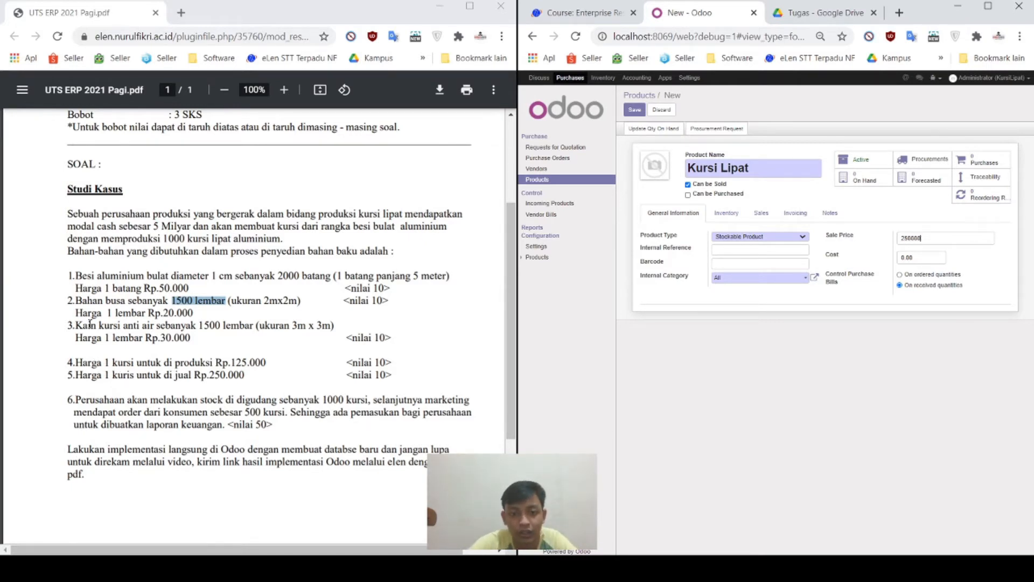
pyautogui.click(919, 258)
pyautogui.write('125000')
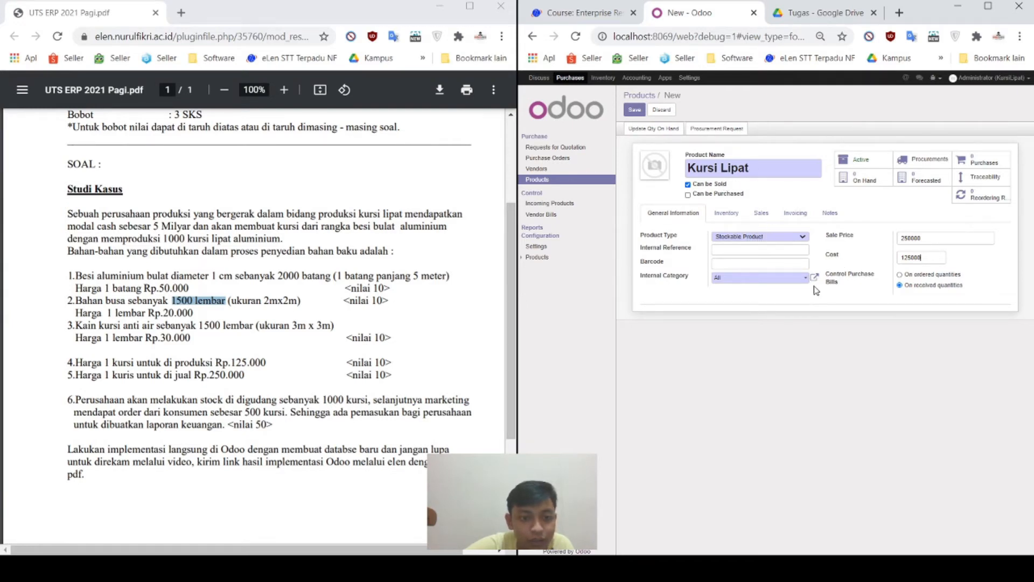
pyautogui.click(654, 130)
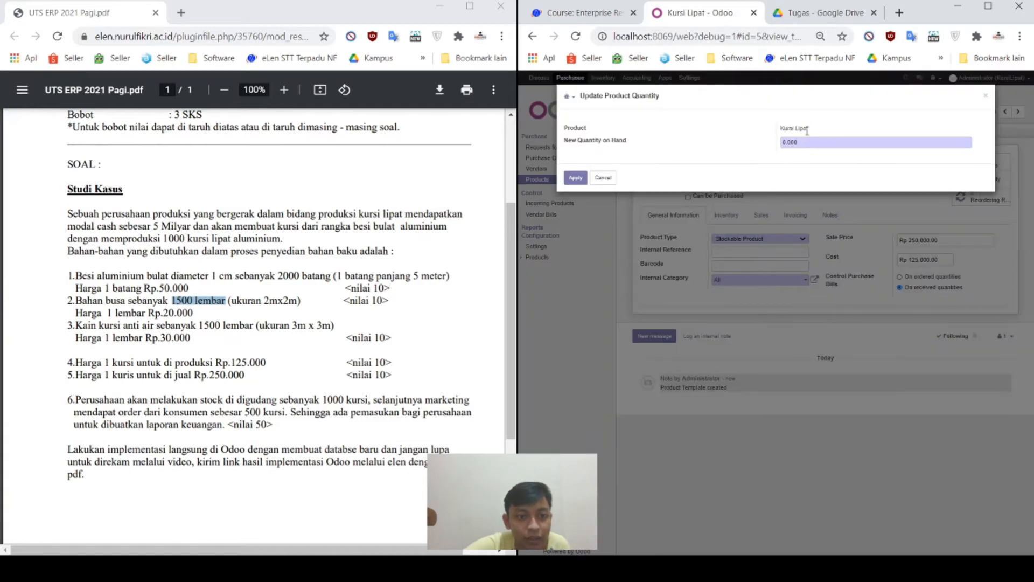
# Step: Set 1000 units on hand, rename the product 'Kursi Lipat Aluminium', and save it
pyautogui.moveTo(810, 143); pyautogui.dragTo(747, 150)
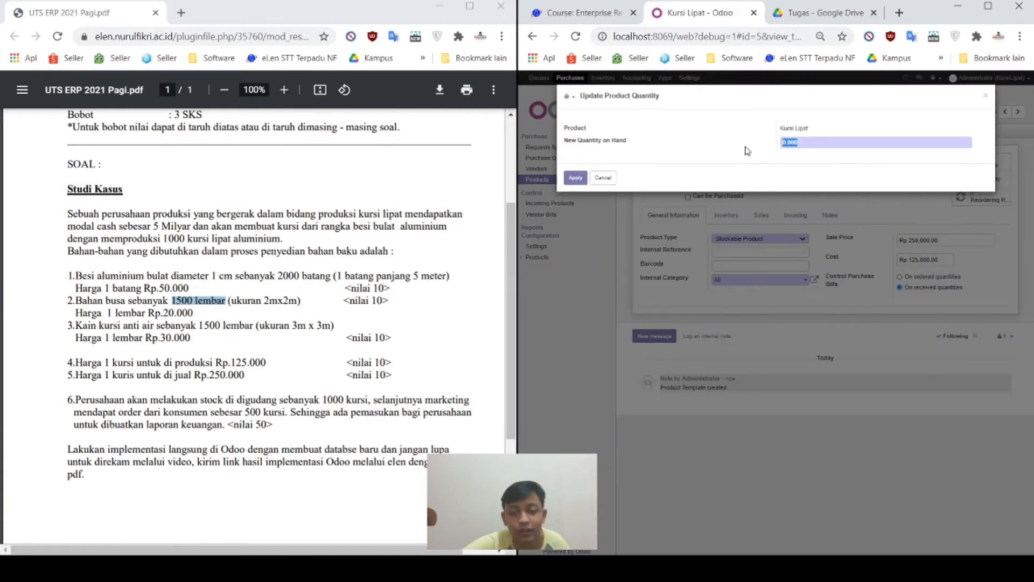
pyautogui.write('1000')
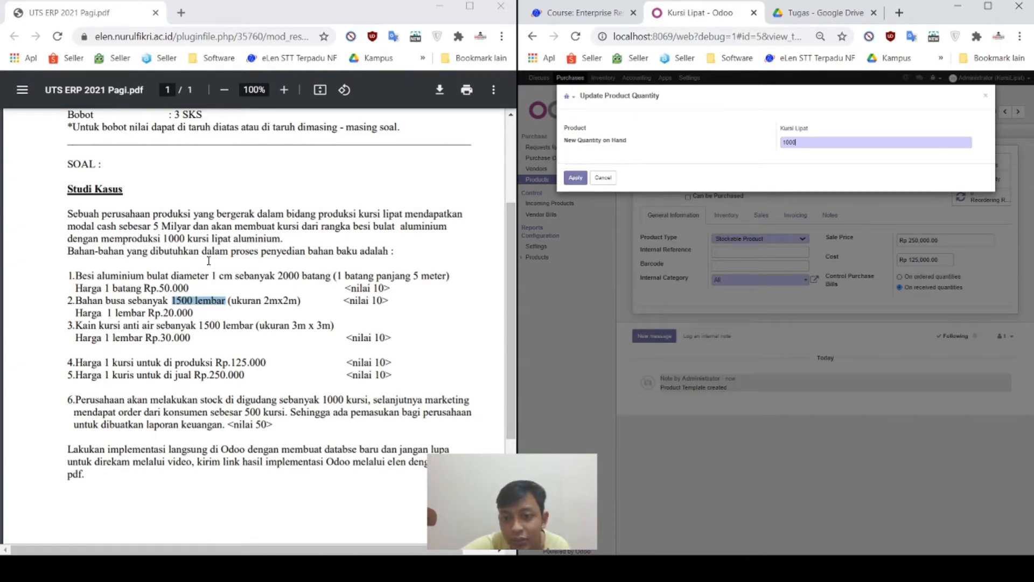
pyautogui.click(574, 178)
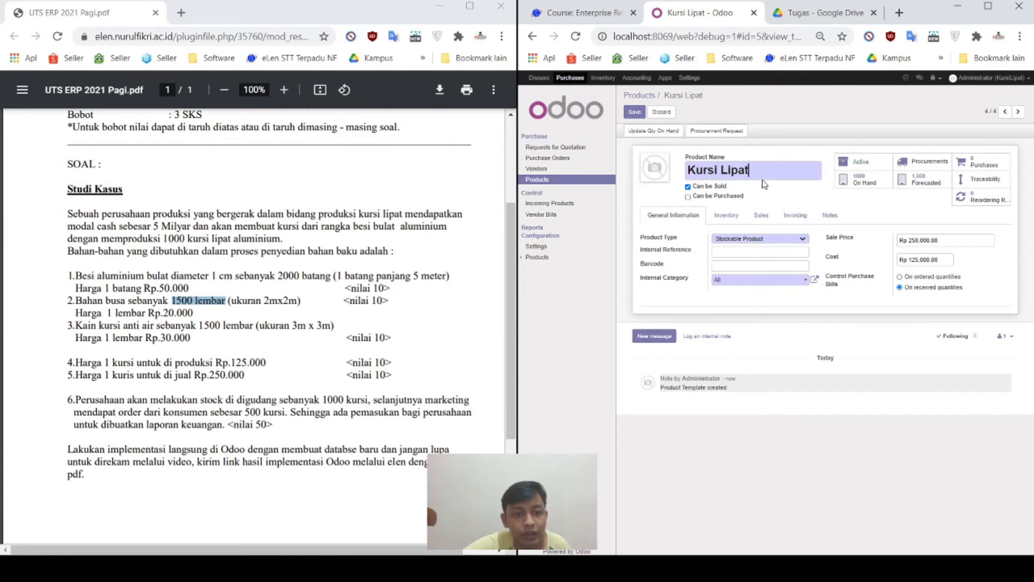
pyautogui.write('Alu')
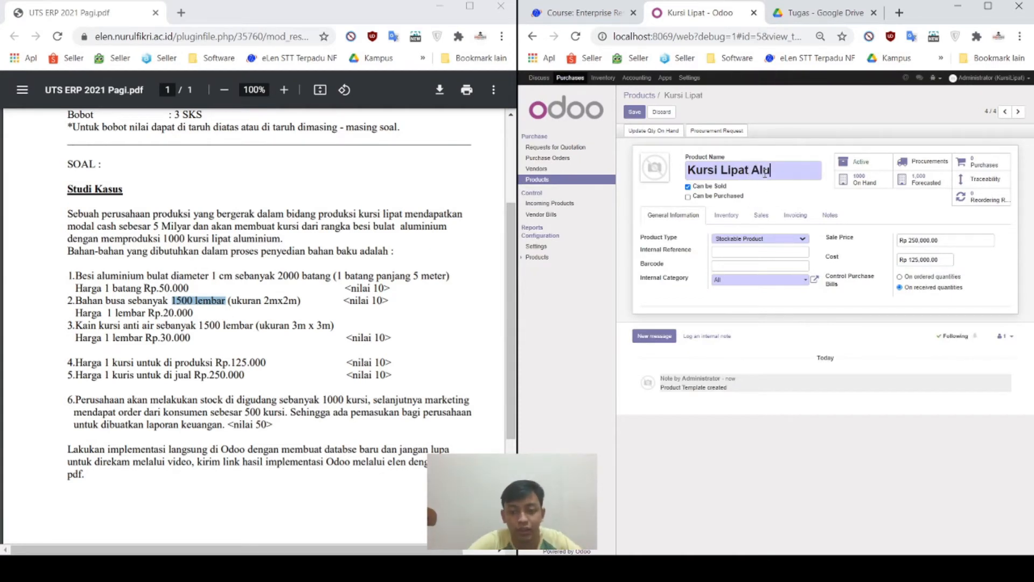
pyautogui.write('m')
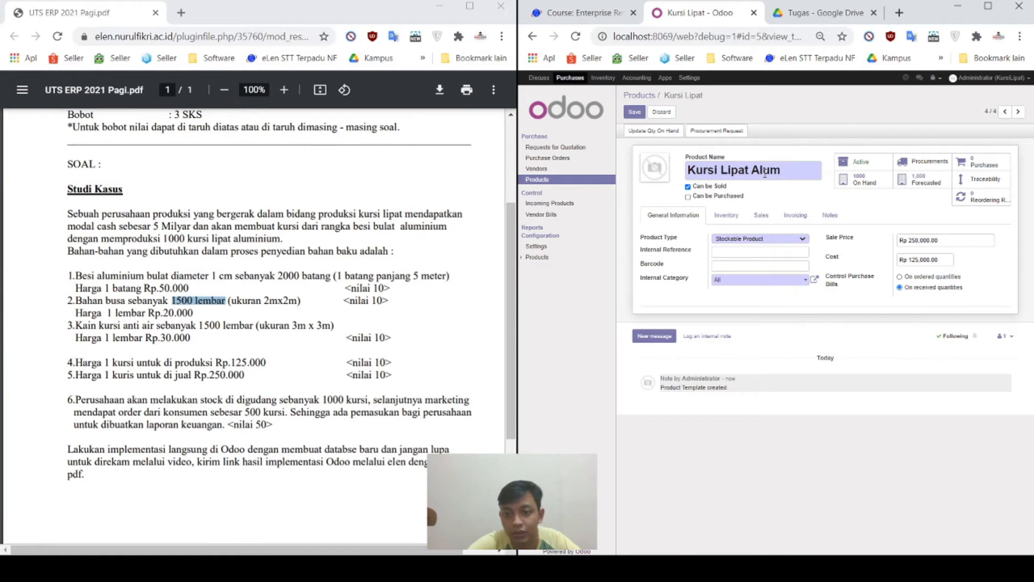
pyautogui.write('inium')
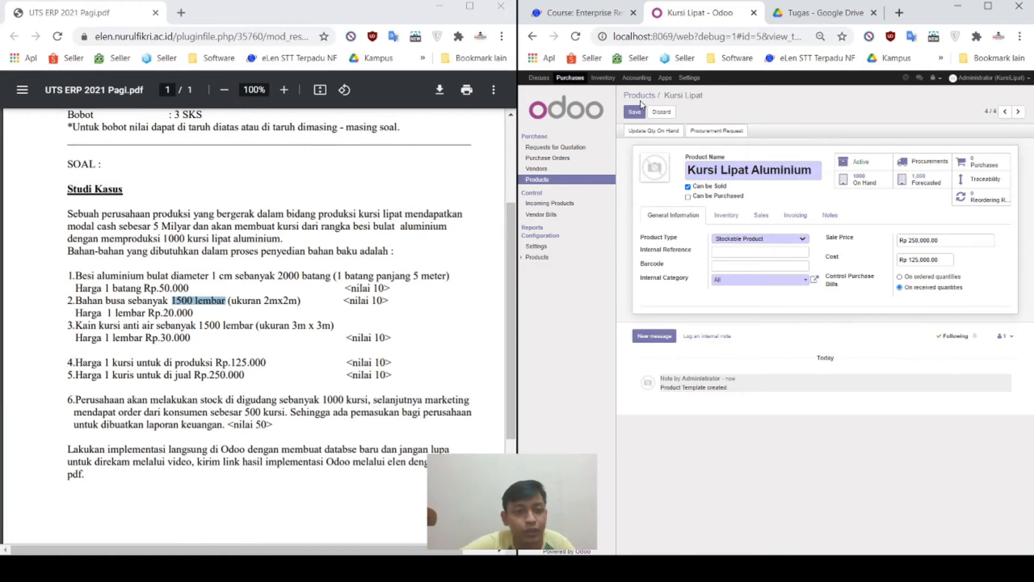
pyautogui.click(631, 111)
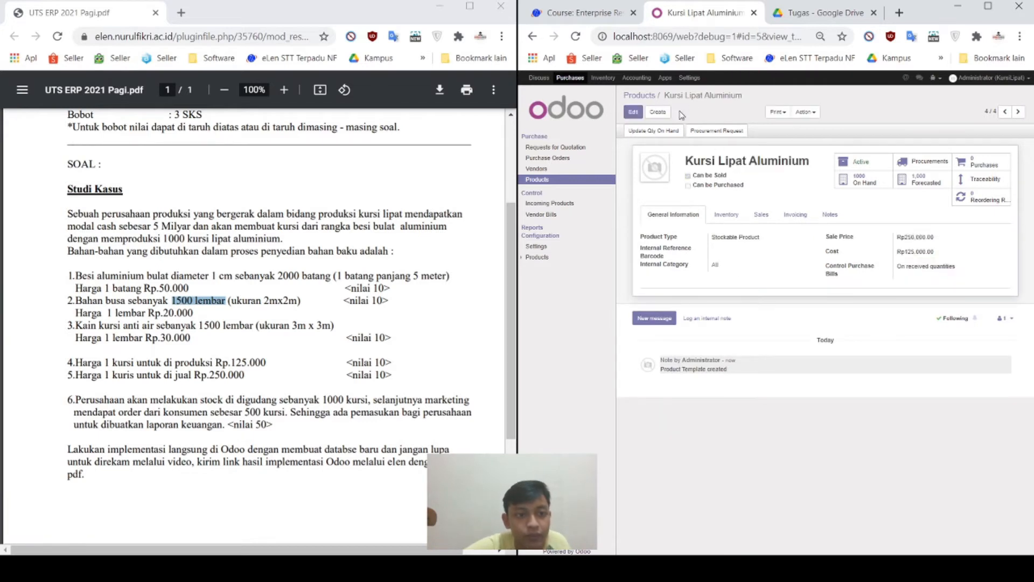
# Step: Go back to the Products list showing four products, including Kursi Lipat Aluminium at Rp250,000
pyautogui.click(641, 96)
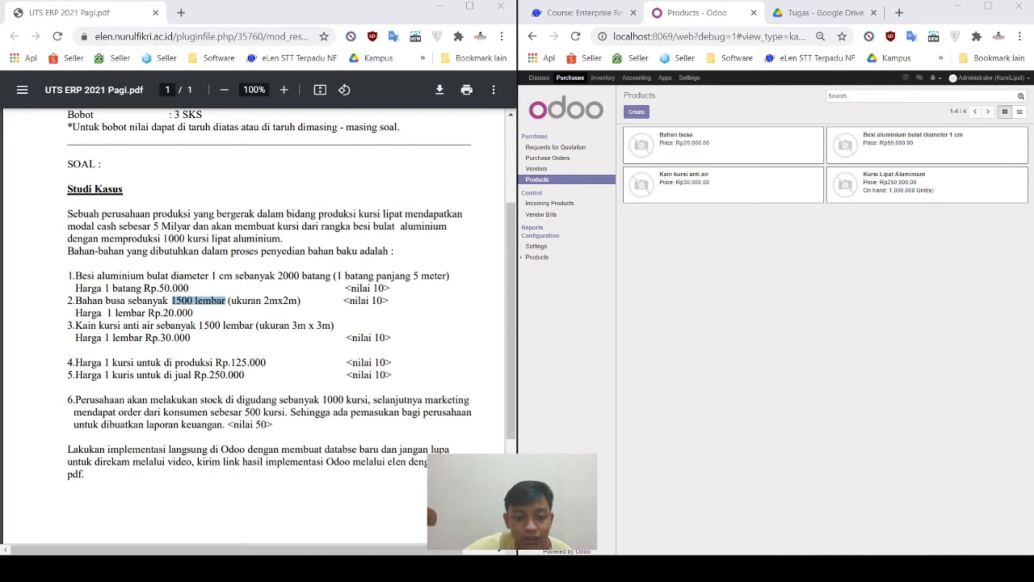
pyautogui.hotkey('alt', 'Tab')
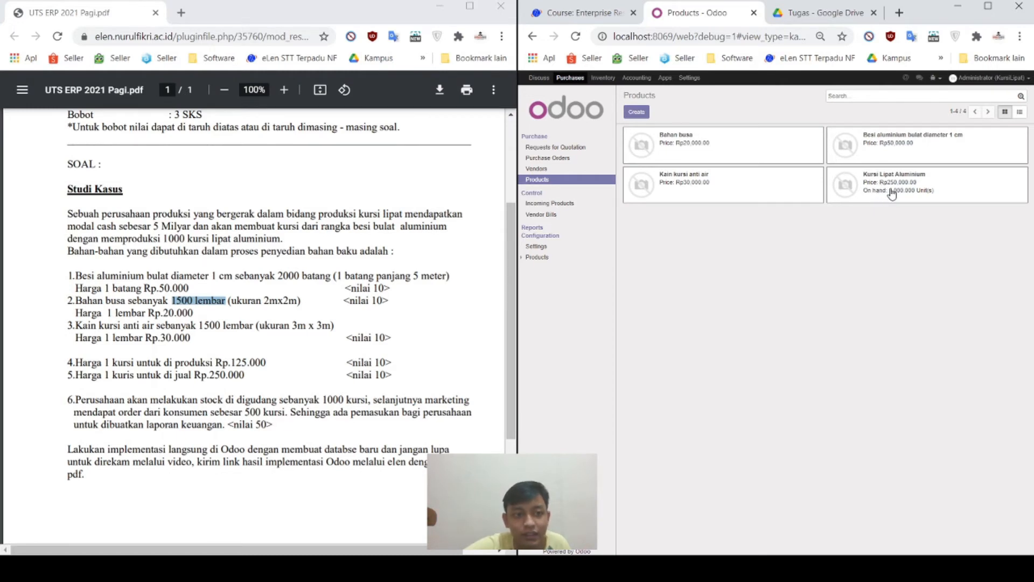
pyautogui.click(889, 568)
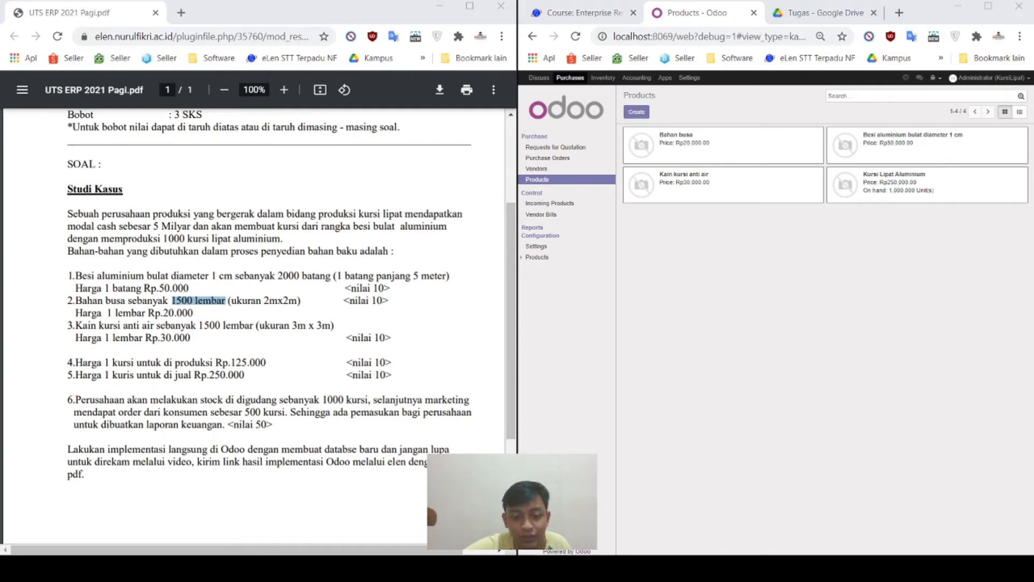
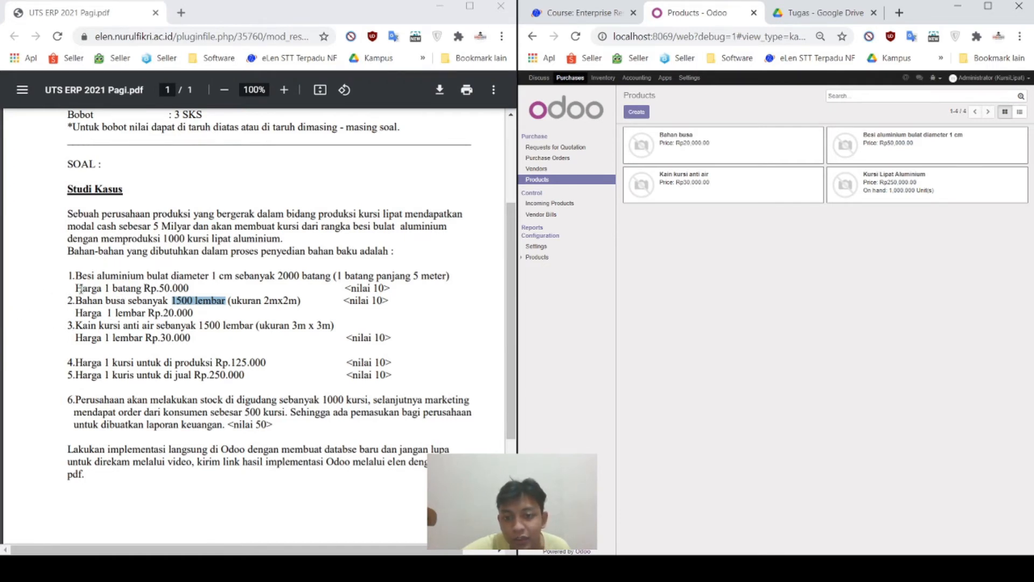
# Step: Highlight the aluminium rod (2000) and sheet (1500) quantities in the assignment, then open Purchase Requests for Quotation
pyautogui.moveTo(69, 276); pyautogui.dragTo(173, 279)
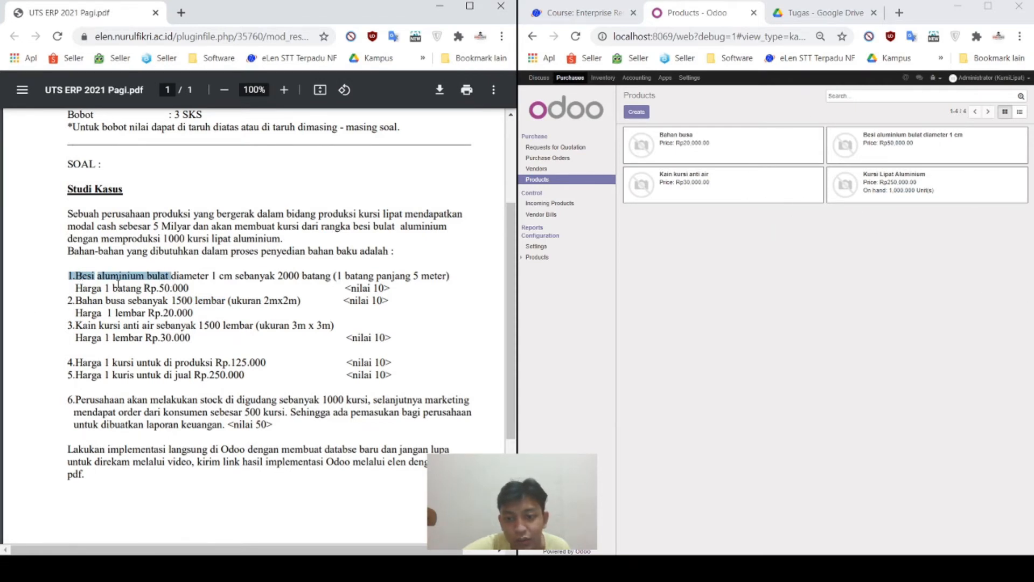
pyautogui.moveTo(82, 279); pyautogui.dragTo(170, 276)
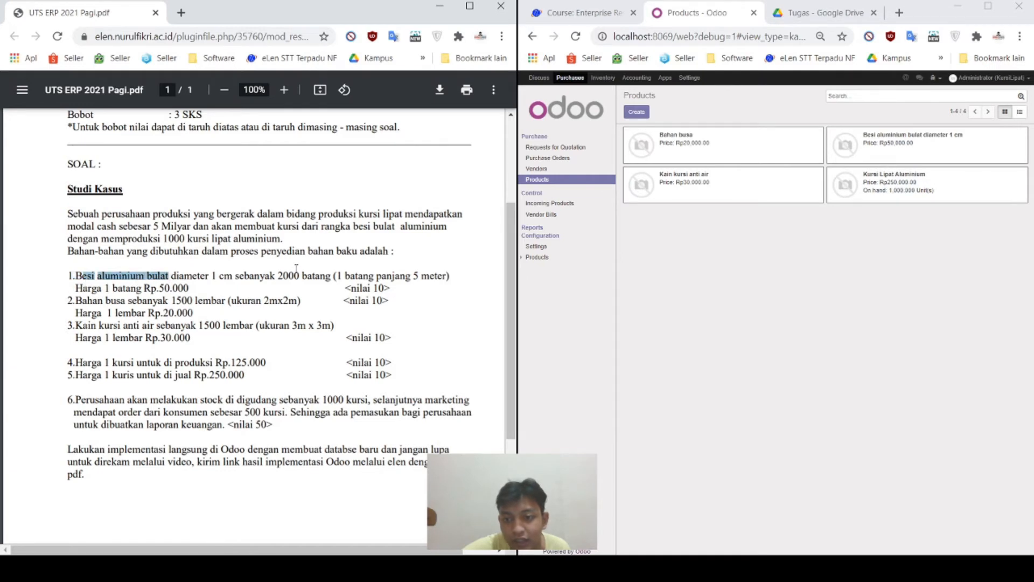
pyautogui.moveTo(286, 275); pyautogui.dragTo(314, 279)
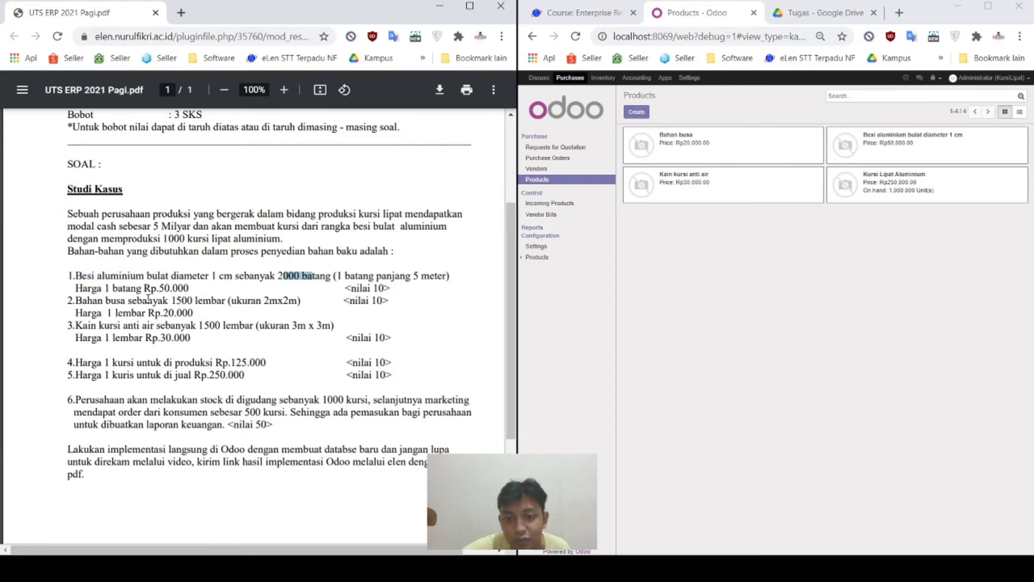
pyautogui.moveTo(176, 300); pyautogui.dragTo(240, 328)
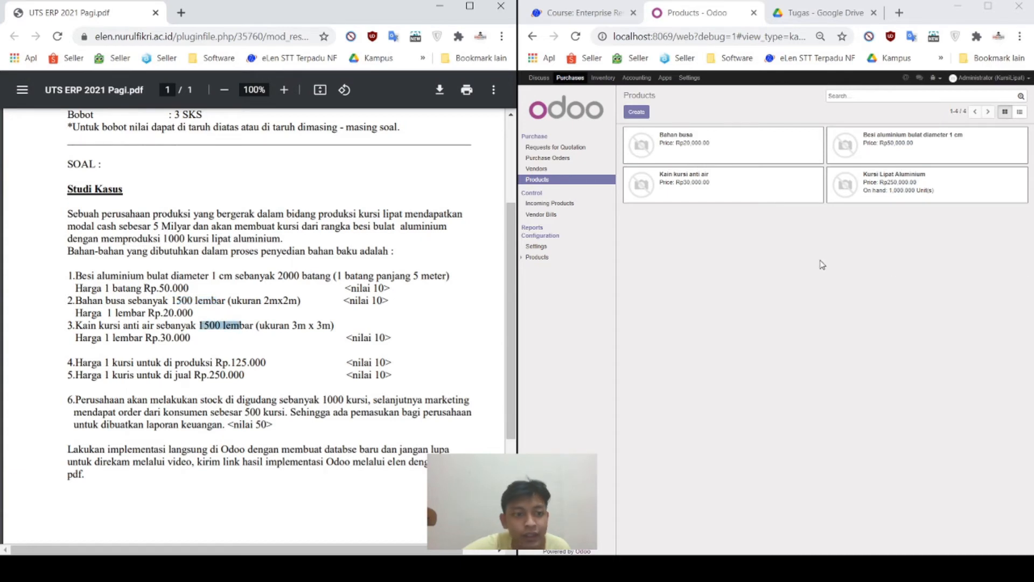
pyautogui.click(791, 263)
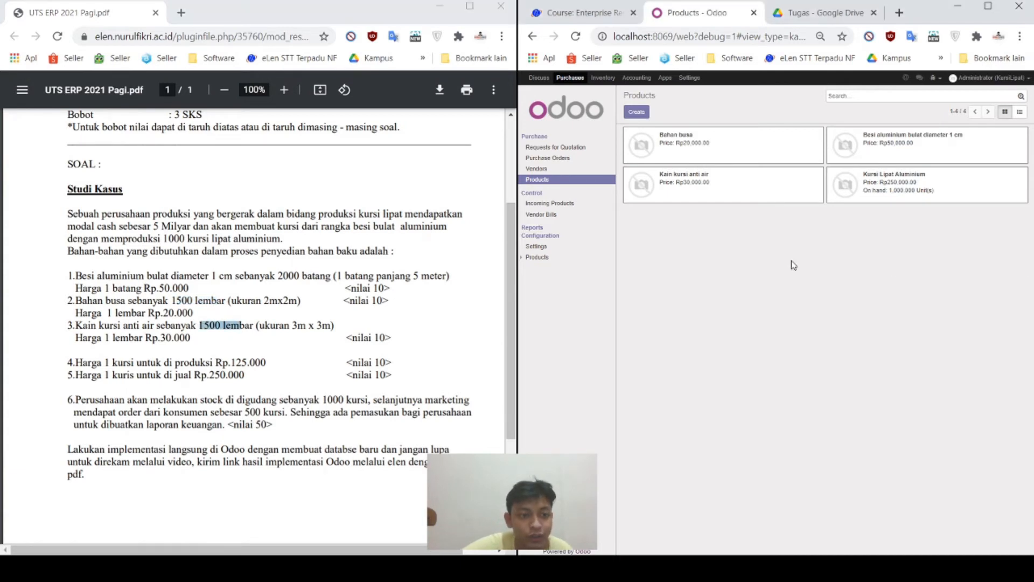
pyautogui.click(582, 148)
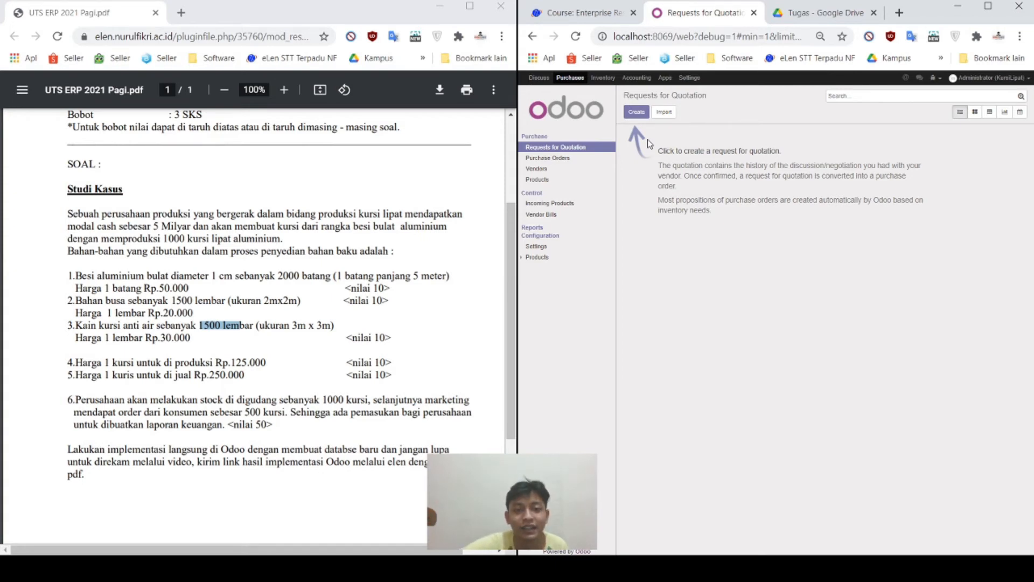
# Step: Go to the Vendors list and start a new vendor record
pyautogui.click(547, 170)
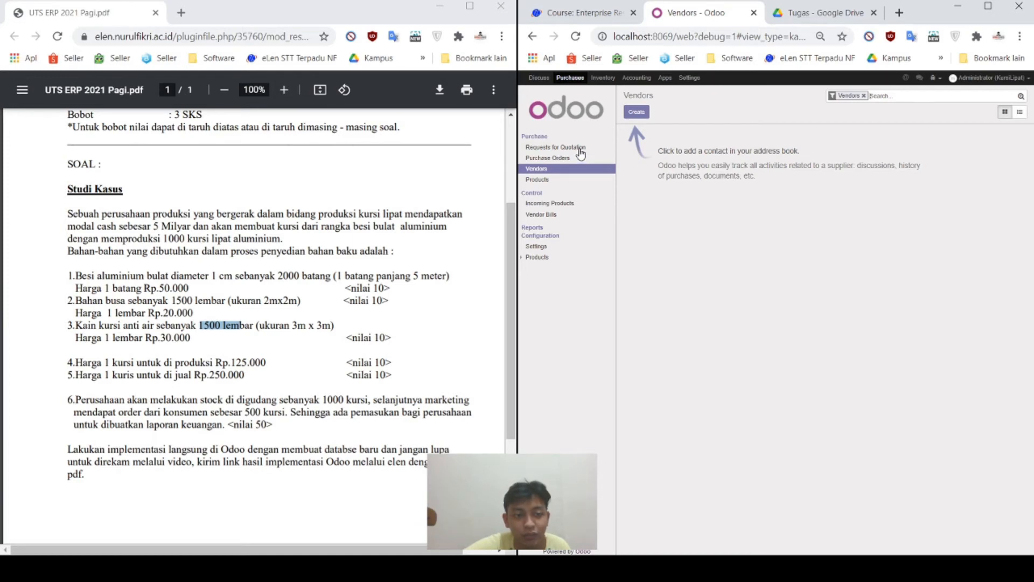
pyautogui.click(636, 112)
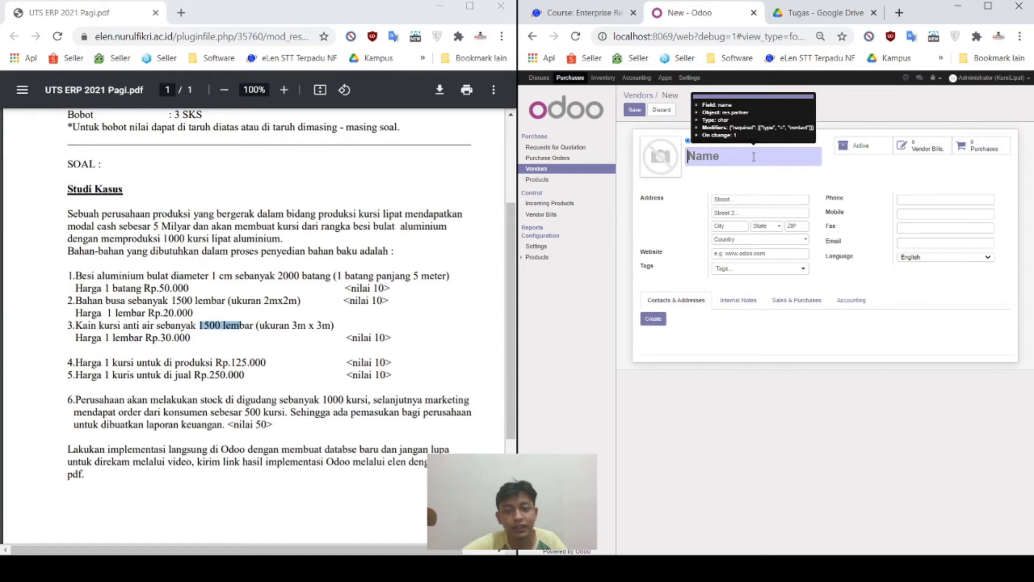
# Step: Save vendor PT Bahan Mentah as a company with a street address in state Jawa Barat
pyautogui.write('PT Bahan Mentah')
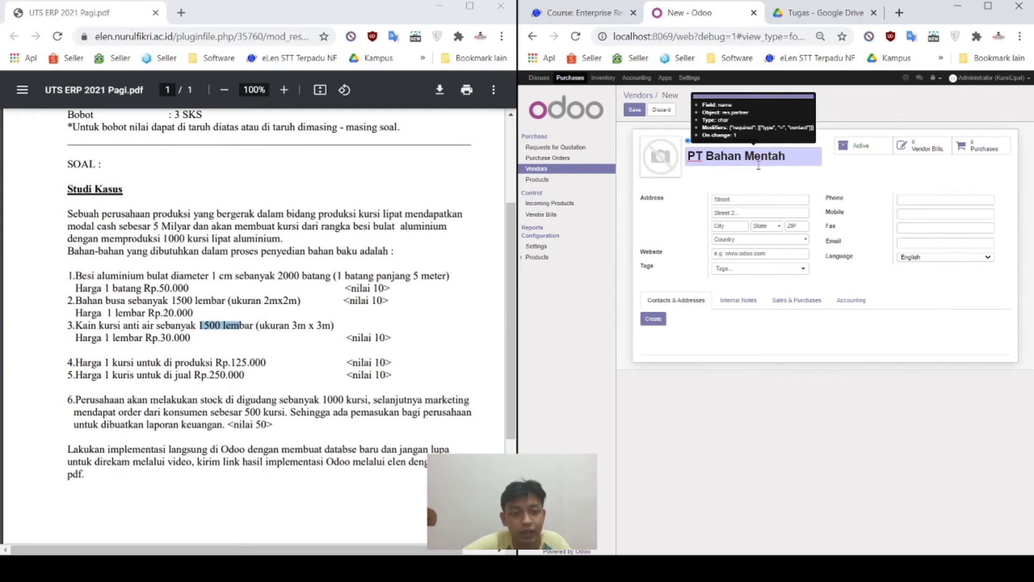
pyautogui.click(768, 197)
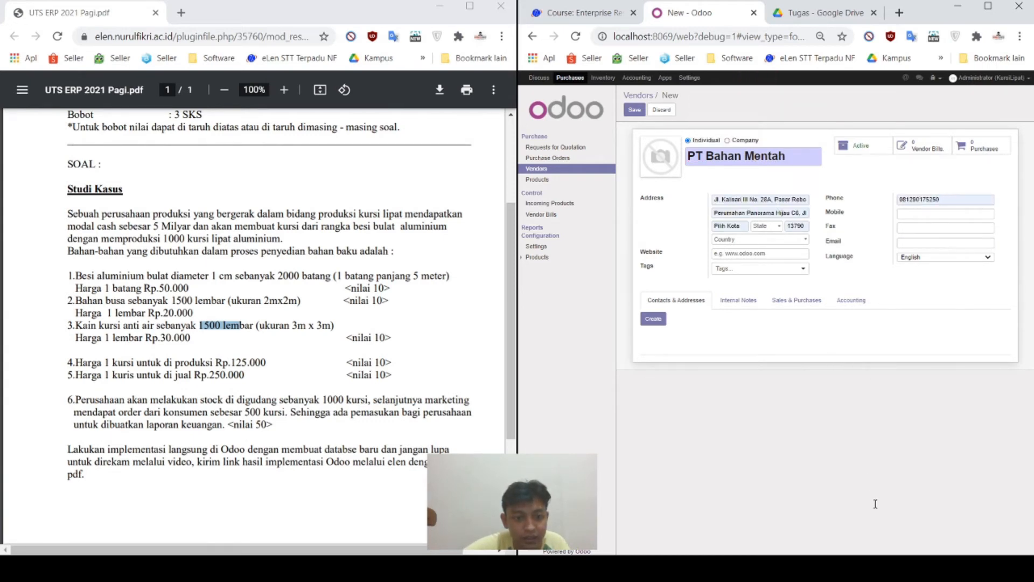
pyautogui.click(771, 227)
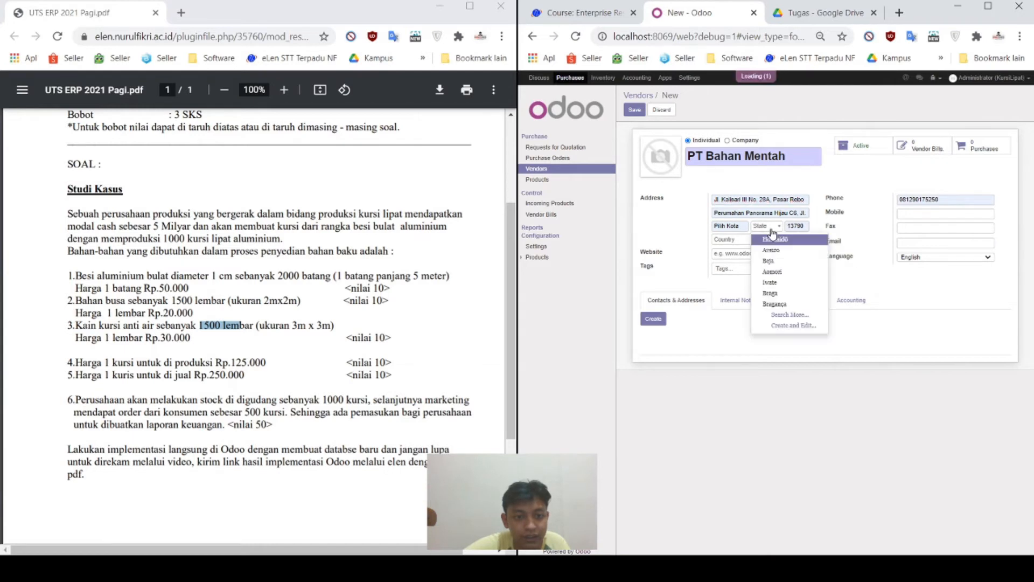
pyautogui.write('jawa')
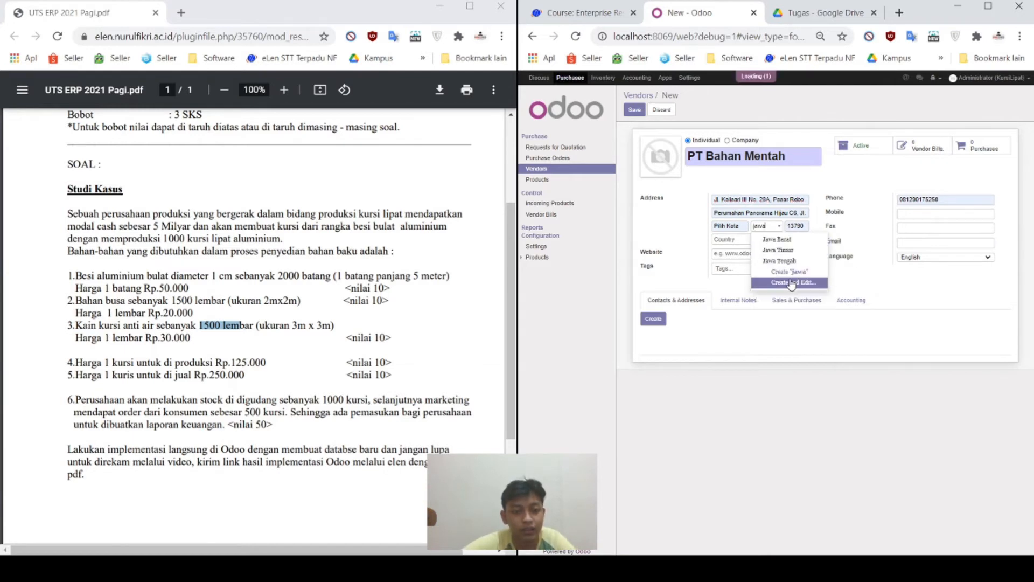
pyautogui.click(801, 249)
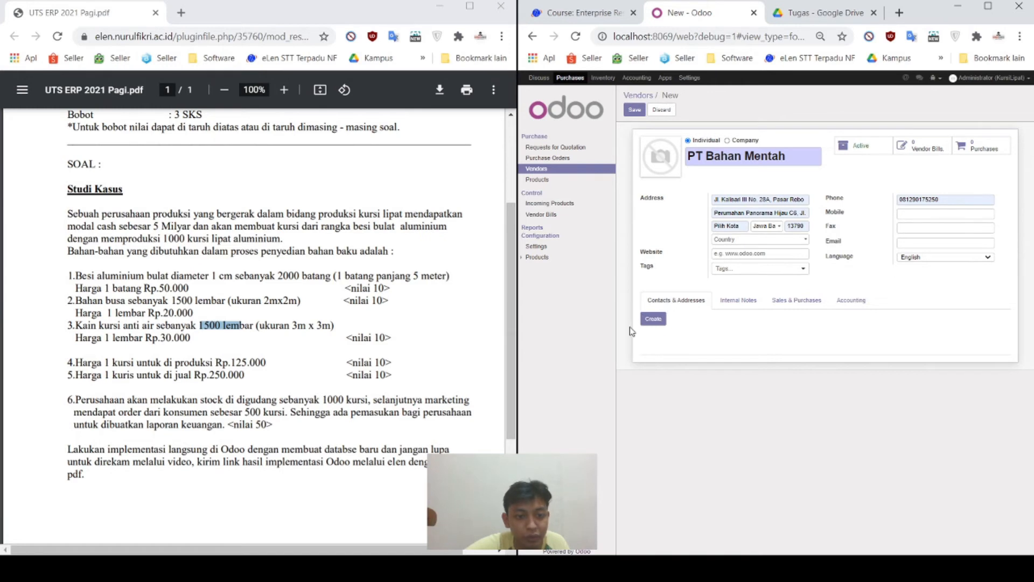
pyautogui.click(745, 141)
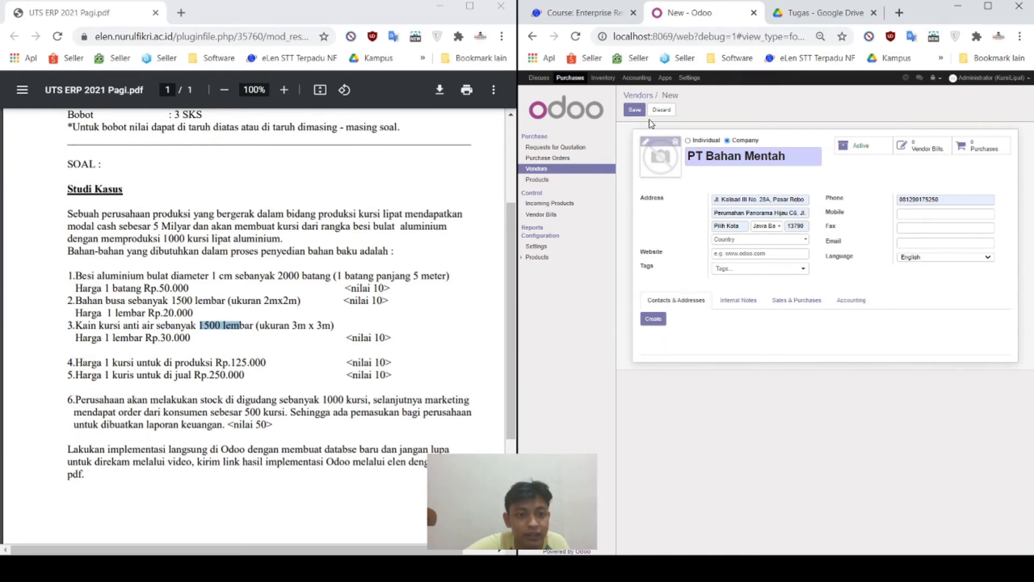
pyautogui.click(634, 109)
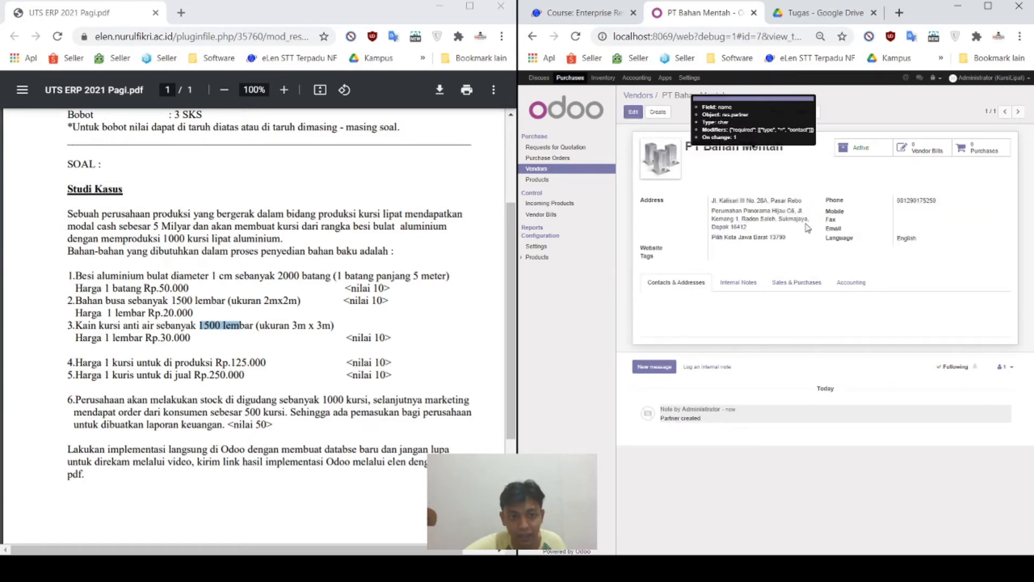
# Step: Start a new request for quotation for vendor PT Bahan Mentah with vendor reference PTBH
pyautogui.click(575, 149)
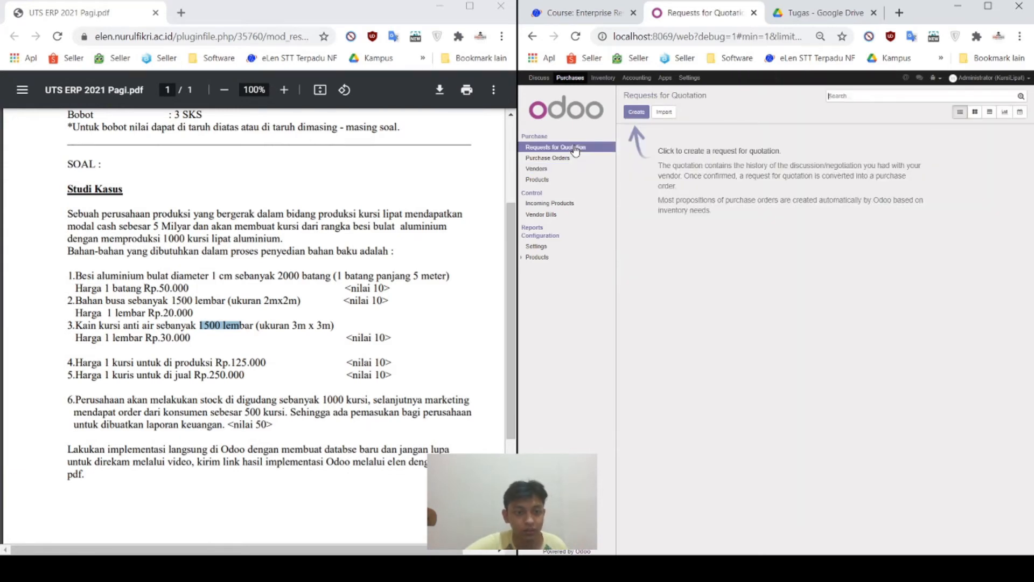
pyautogui.click(636, 113)
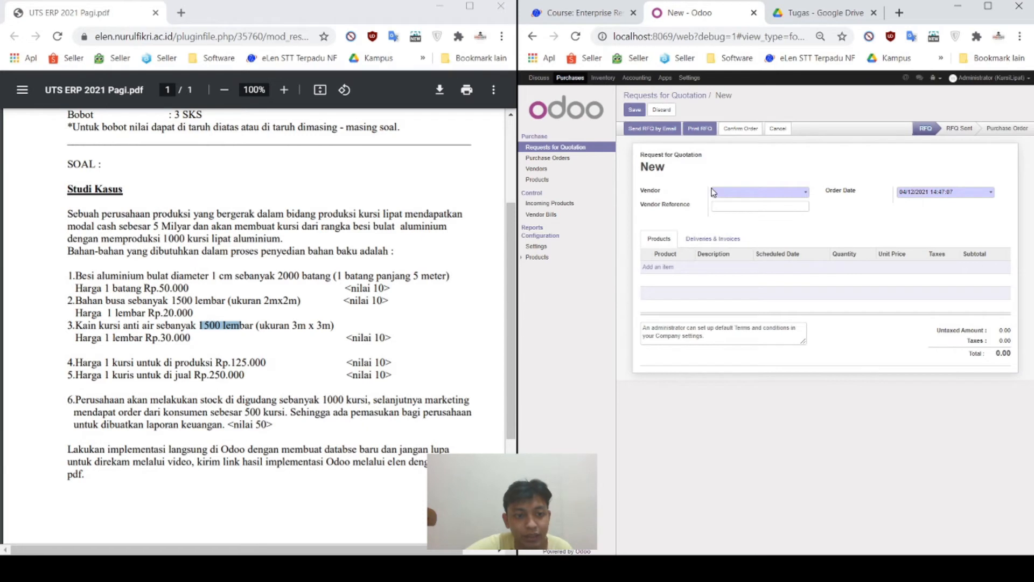
pyautogui.click(726, 194)
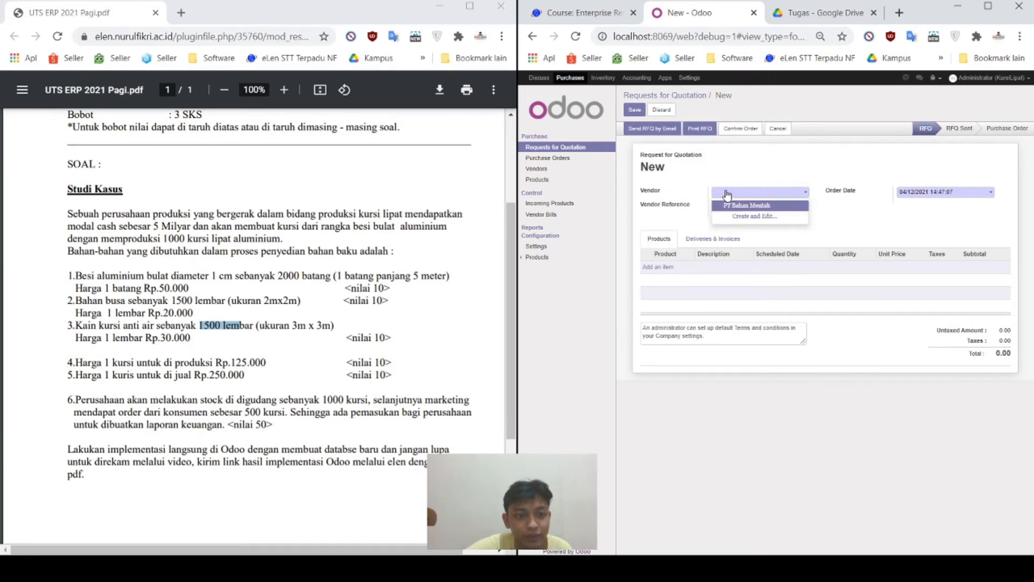
pyautogui.click(802, 207)
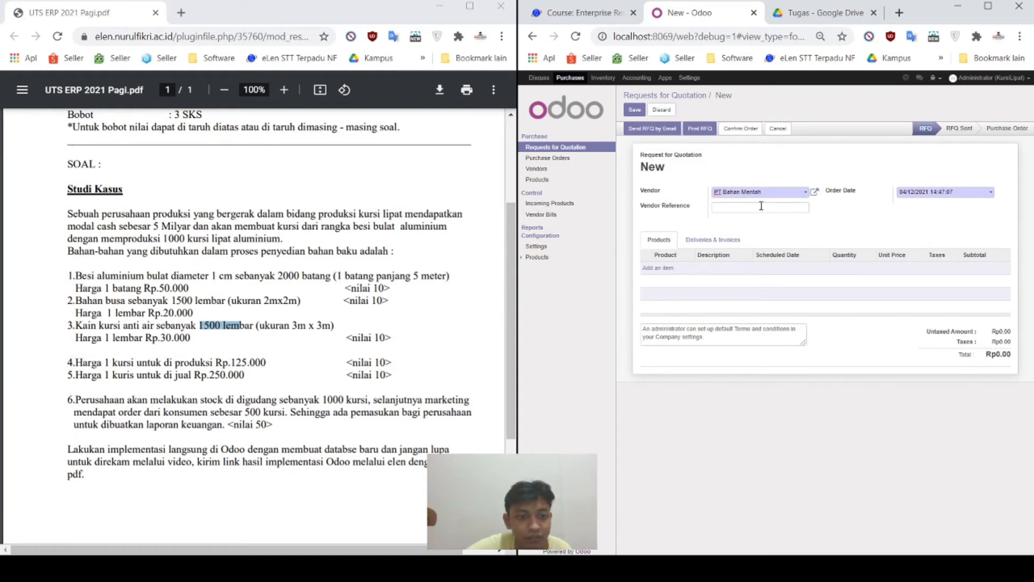
pyautogui.click(761, 206)
pyautogui.write('PTBH')
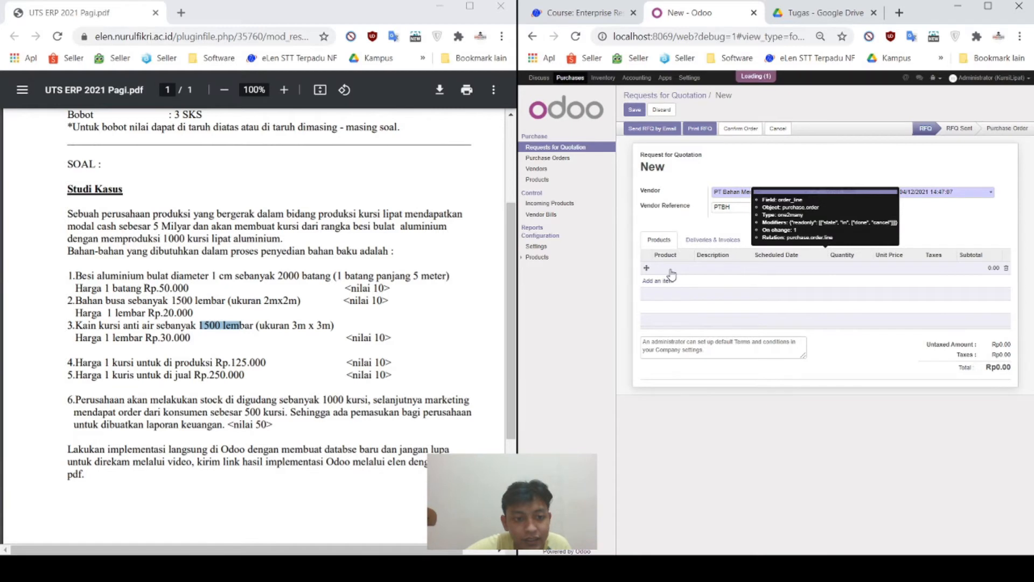
# Step: Add a line for 2,000 Besi aluminium bulat diameter 1 cm at 50,000, without the 15% tax
pyautogui.click(669, 270)
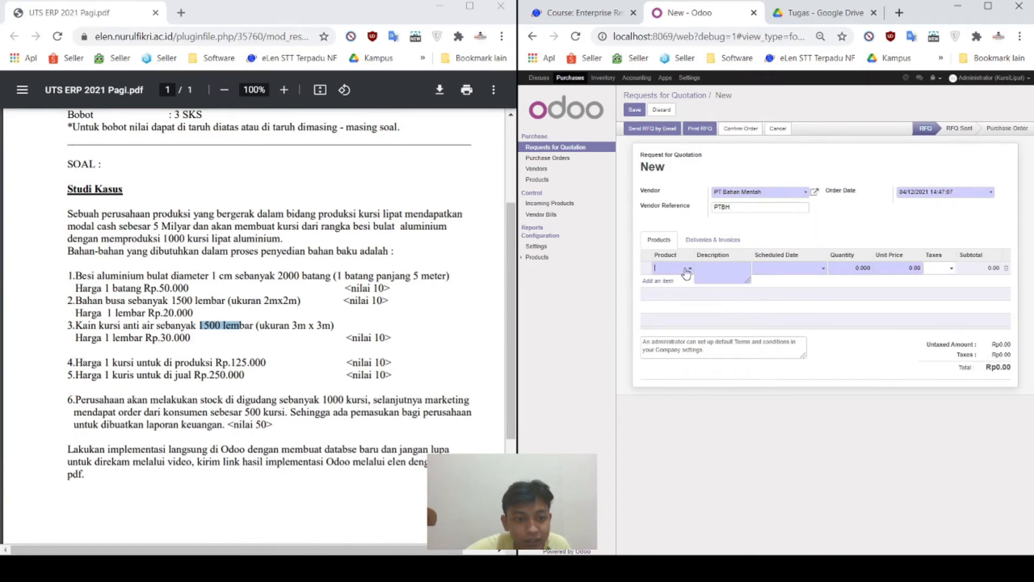
pyautogui.click(691, 267)
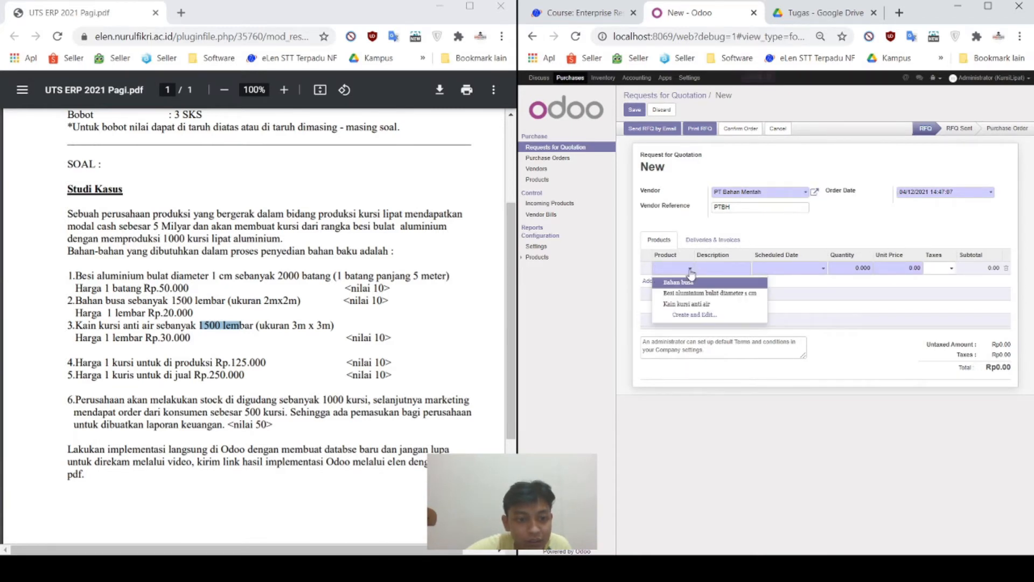
pyautogui.click(733, 294)
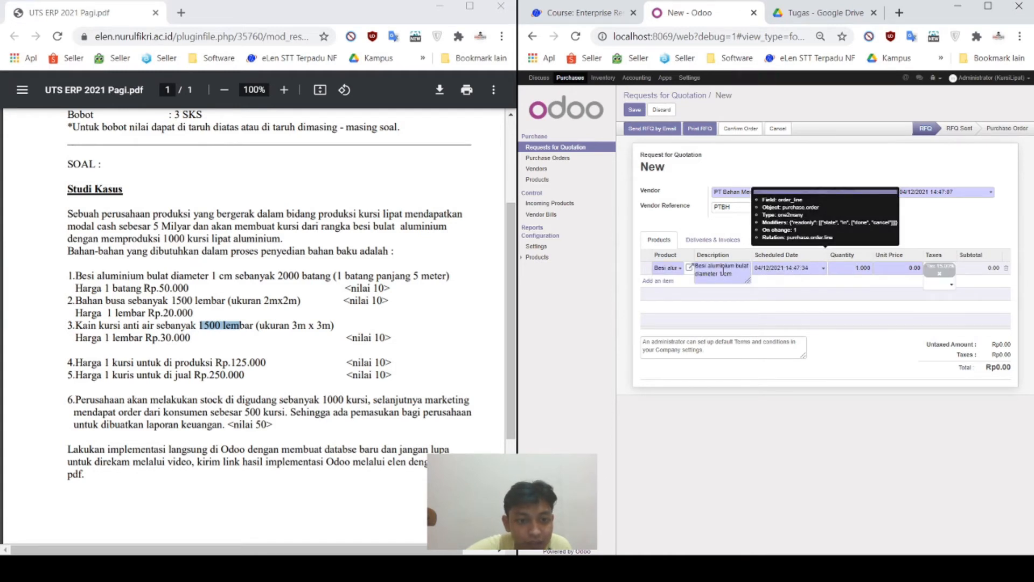
pyautogui.click(852, 269)
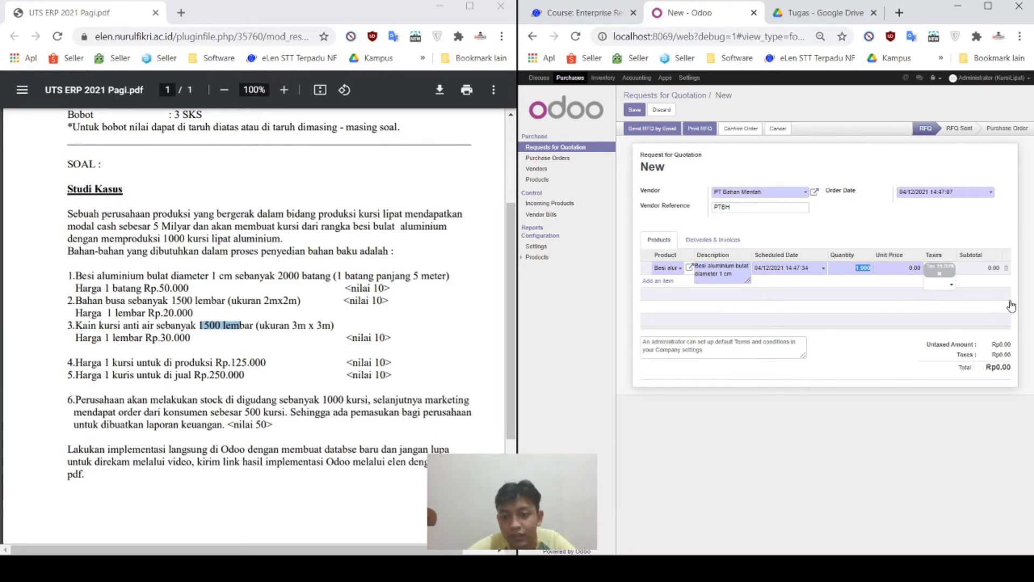
pyautogui.write('2000')
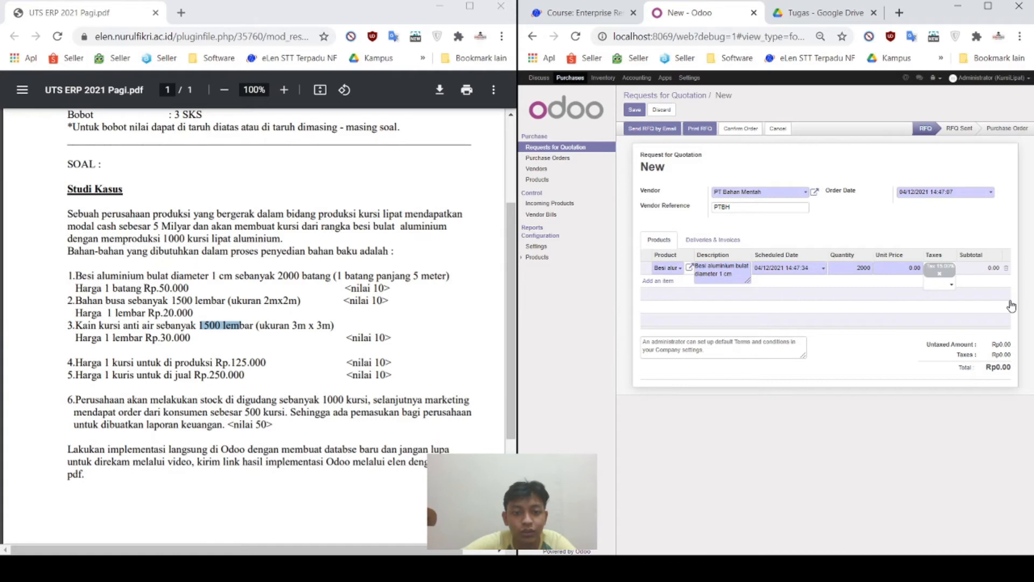
pyautogui.press('Tab')
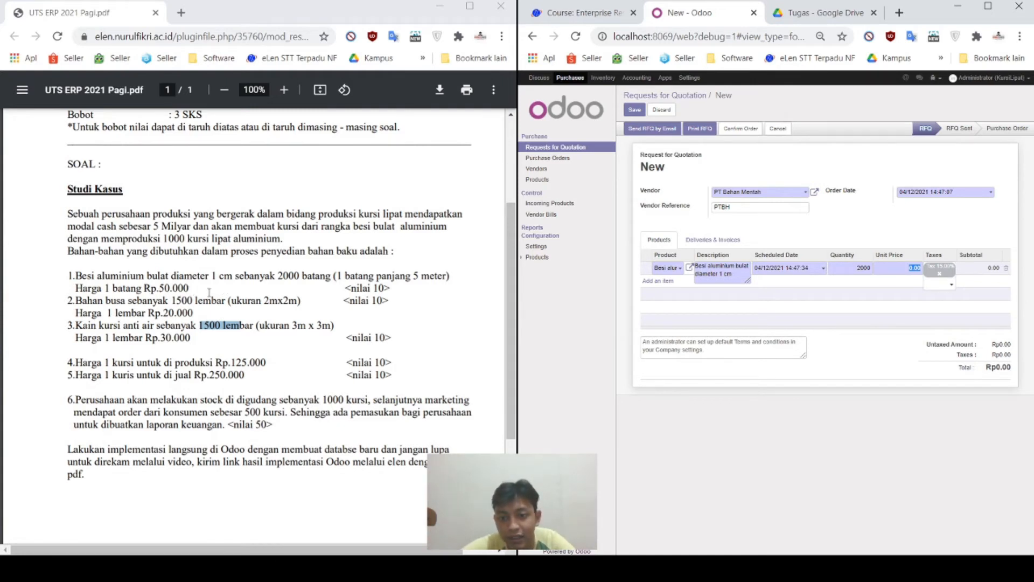
pyautogui.write('50000')
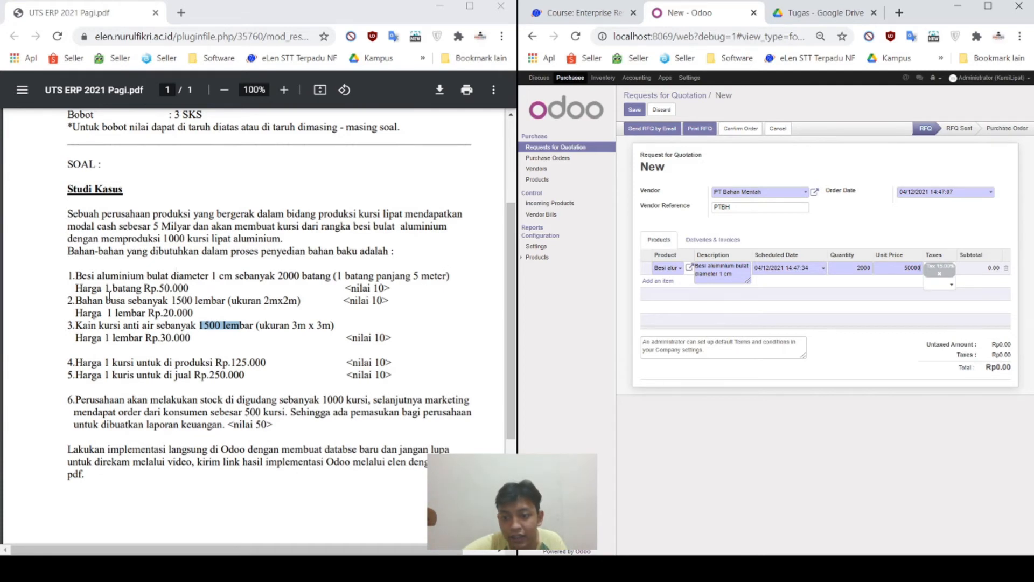
pyautogui.click(940, 275)
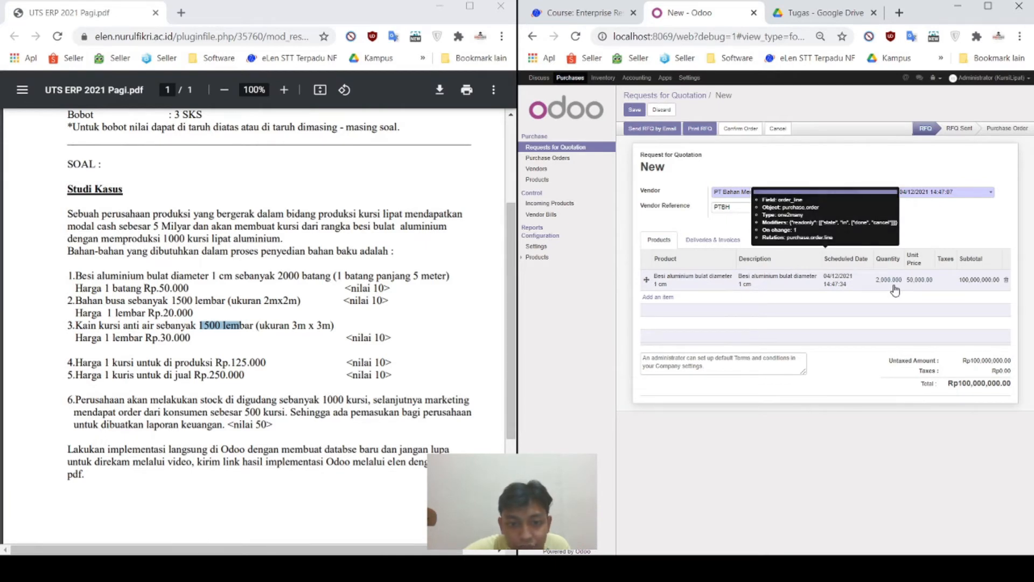
pyautogui.click(893, 287)
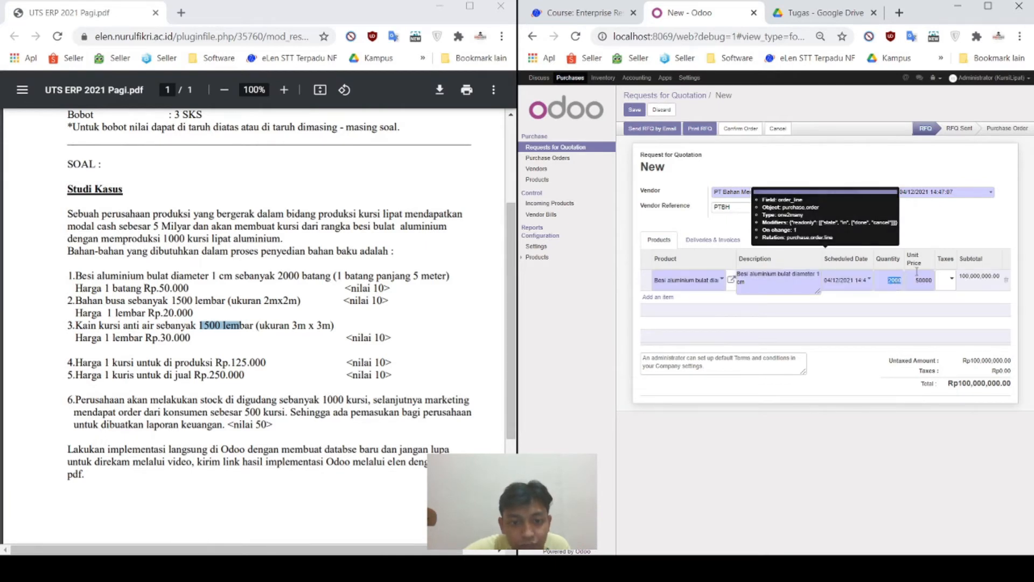
pyautogui.click(899, 304)
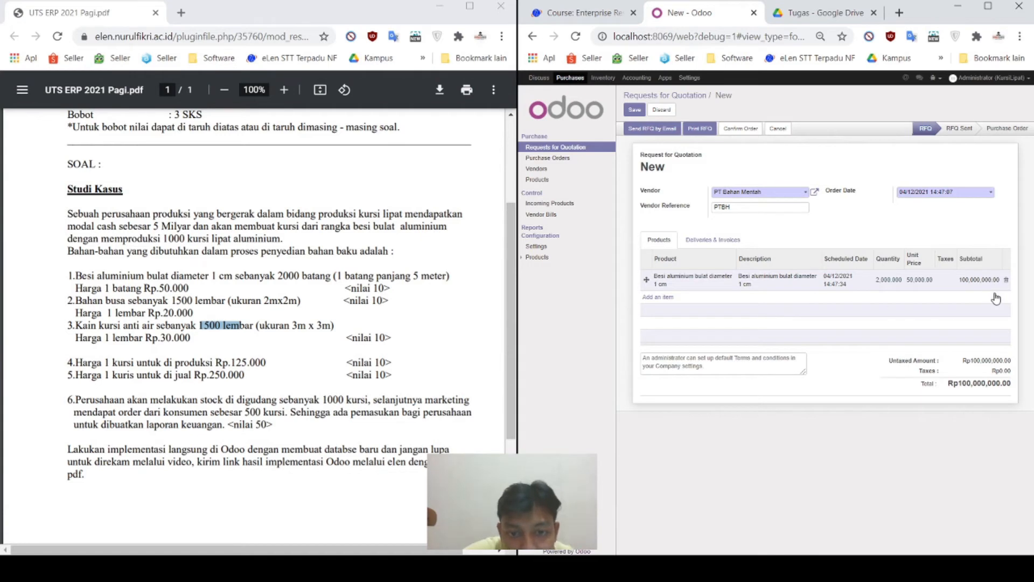
# Step: Add a second line: 1,500 Bahan busa at 20,000 with 15% tax
pyautogui.click(666, 299)
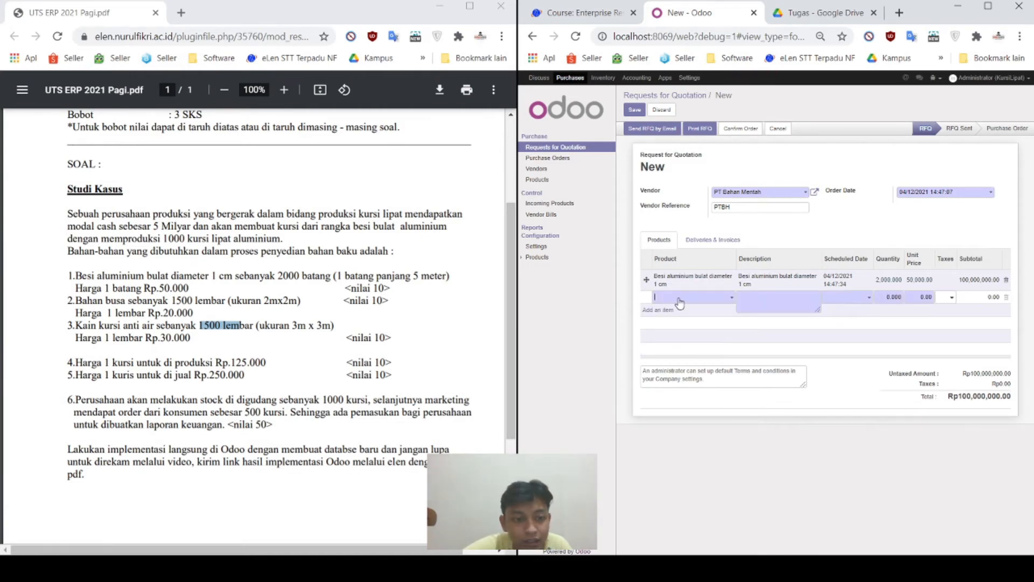
pyautogui.click(731, 298)
pyautogui.click(719, 313)
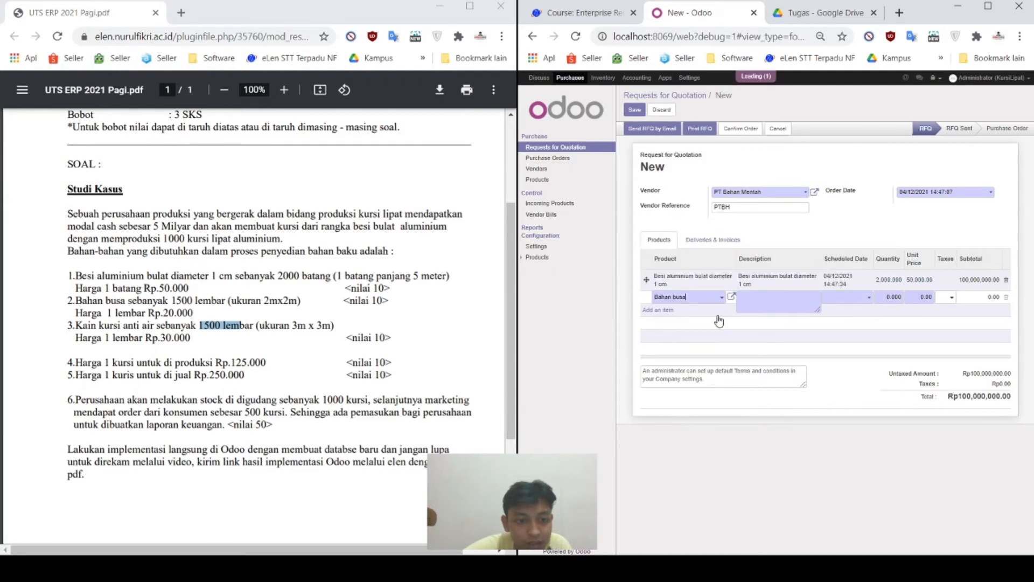
pyautogui.click(888, 297)
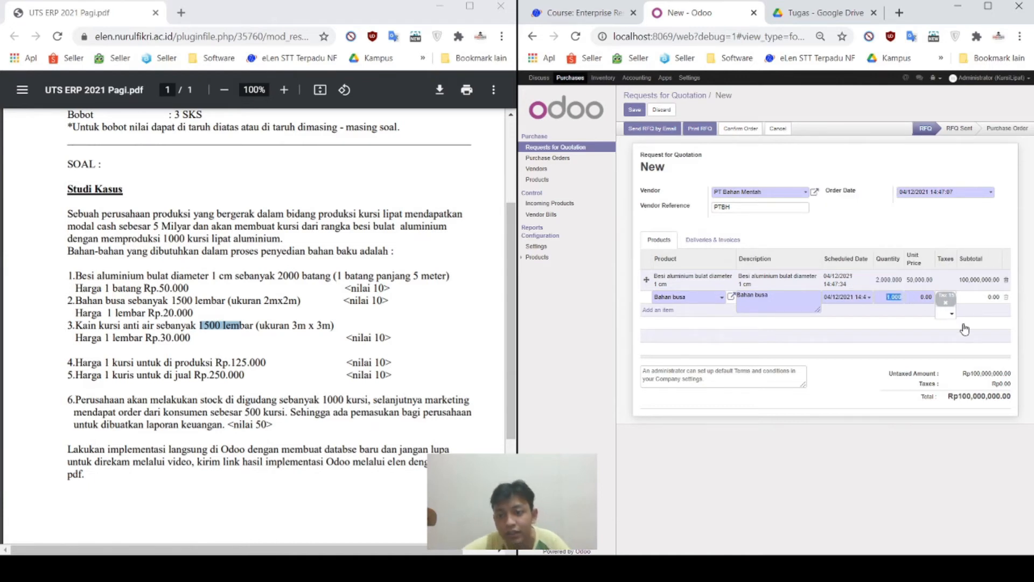
pyautogui.write('150')
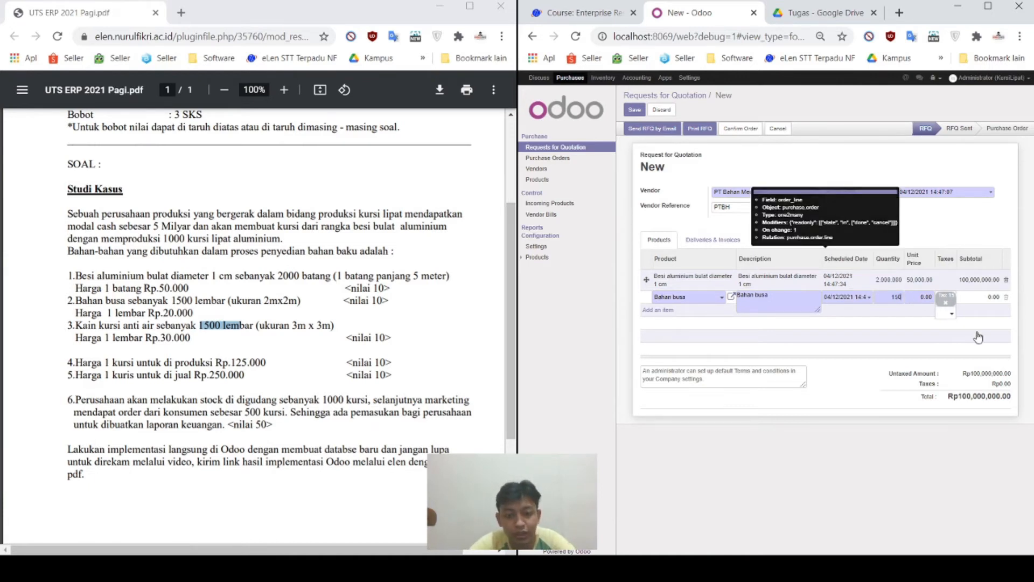
pyautogui.write('0')
pyautogui.press('Tab')
pyautogui.write('20')
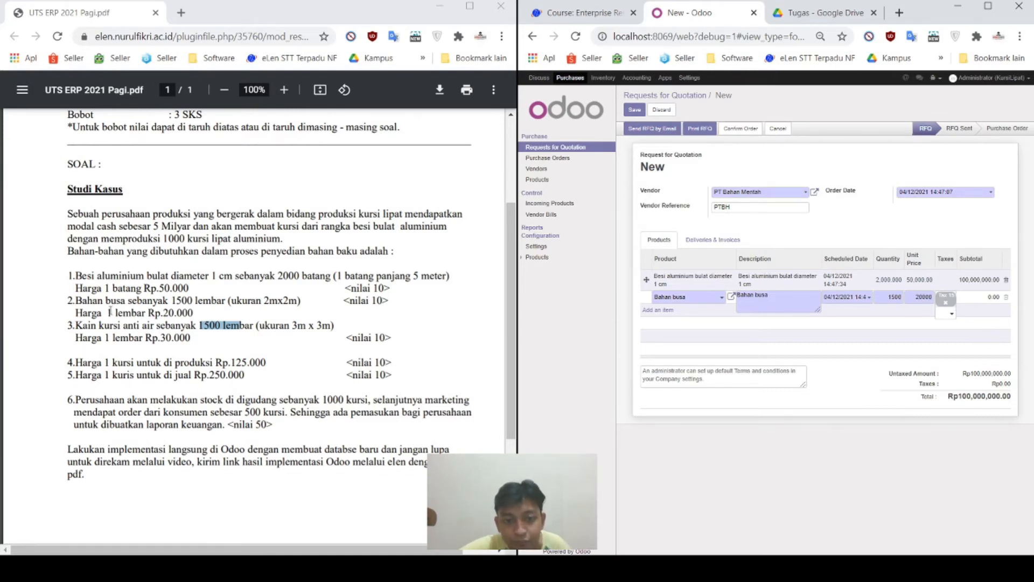
pyautogui.click(947, 304)
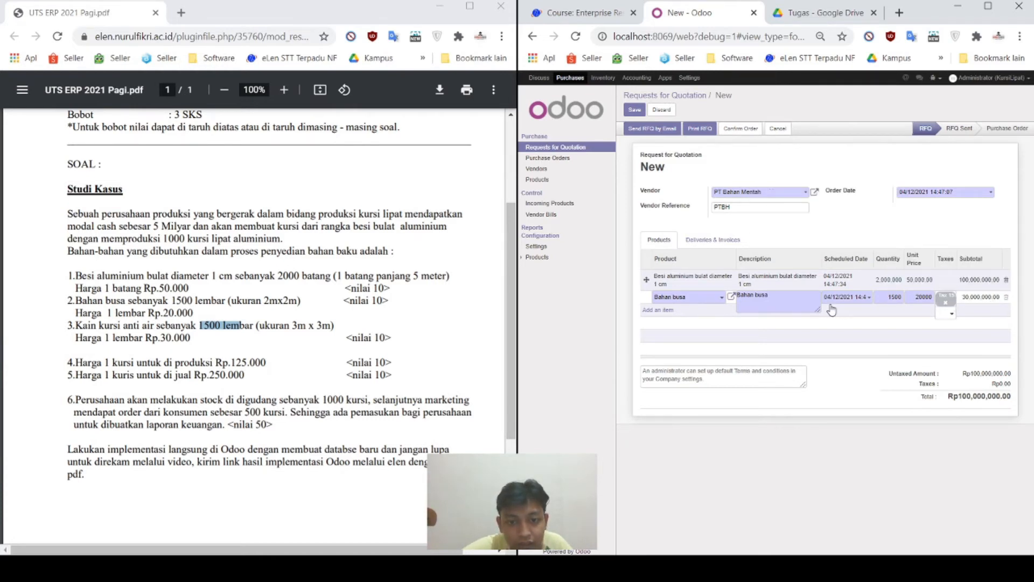
pyautogui.click(670, 315)
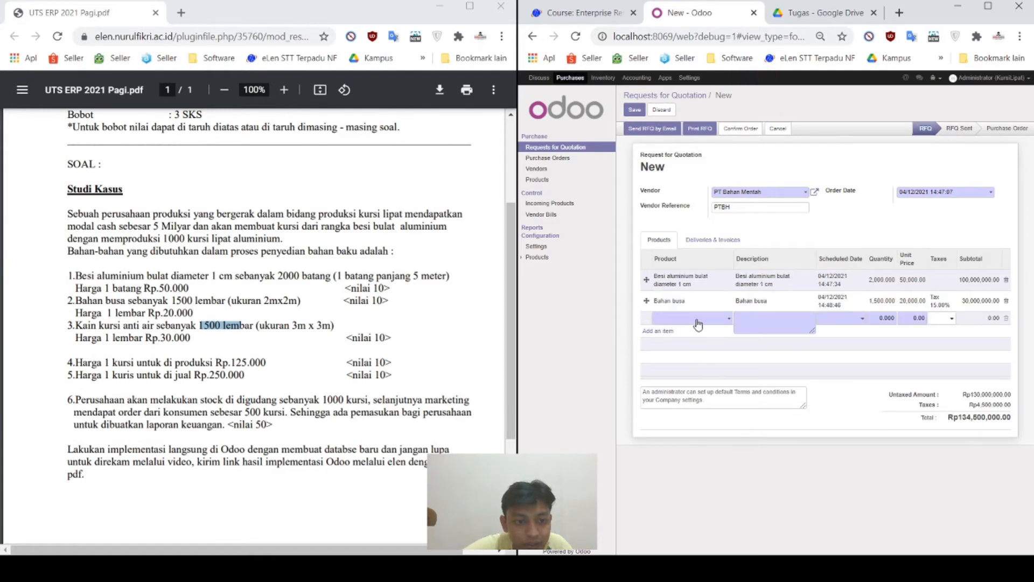
# Step: Add a third line: 1,500 Kain kursi anti air at 30,000 with the 15% tax removed
pyautogui.click(698, 324)
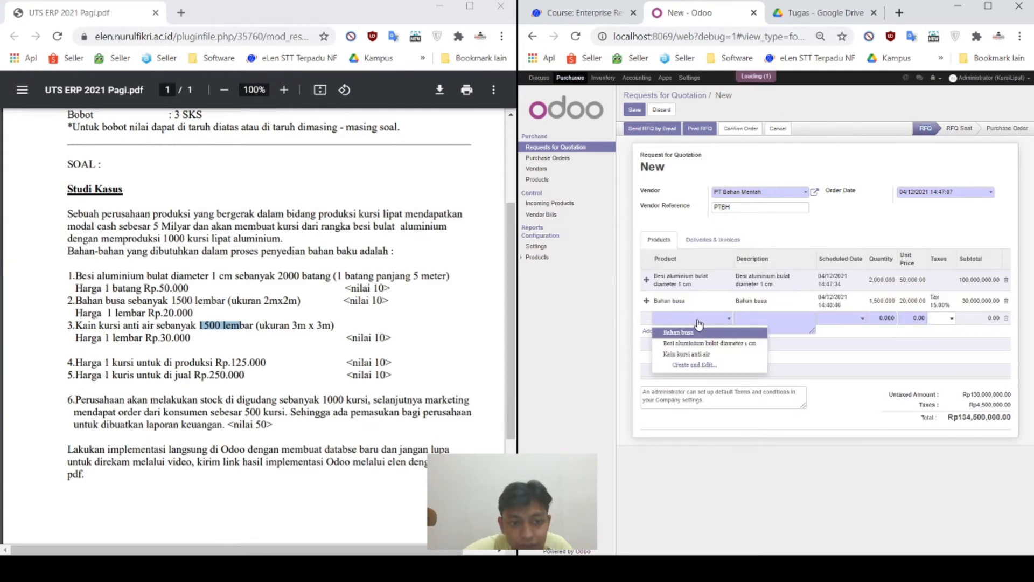
pyautogui.click(722, 355)
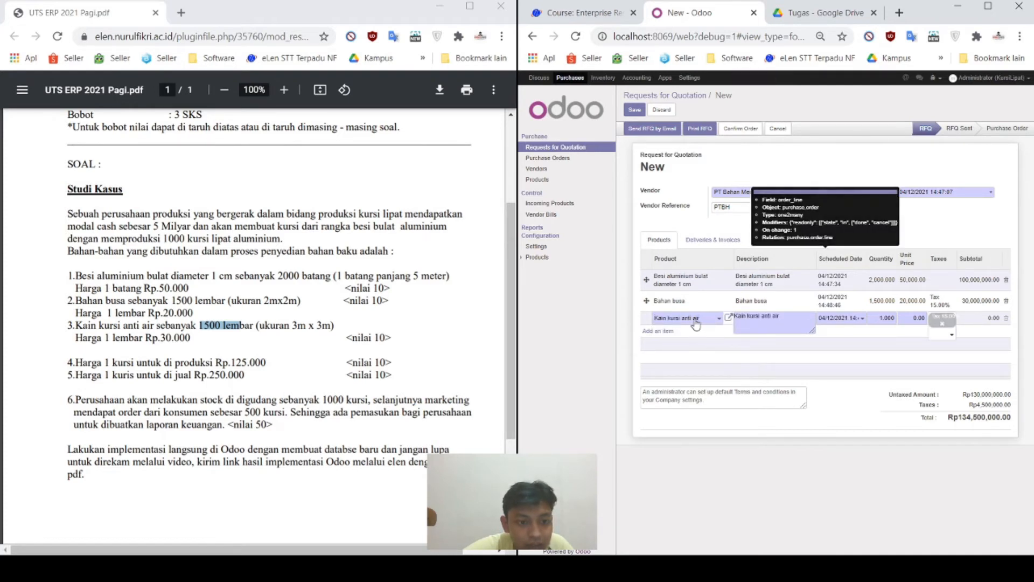
pyautogui.click(718, 318)
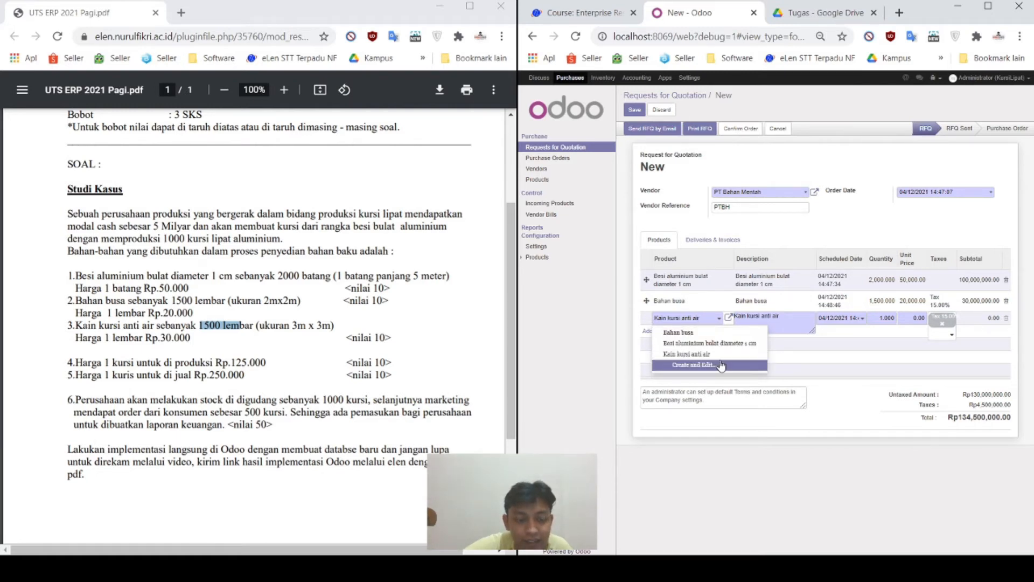
pyautogui.click(645, 373)
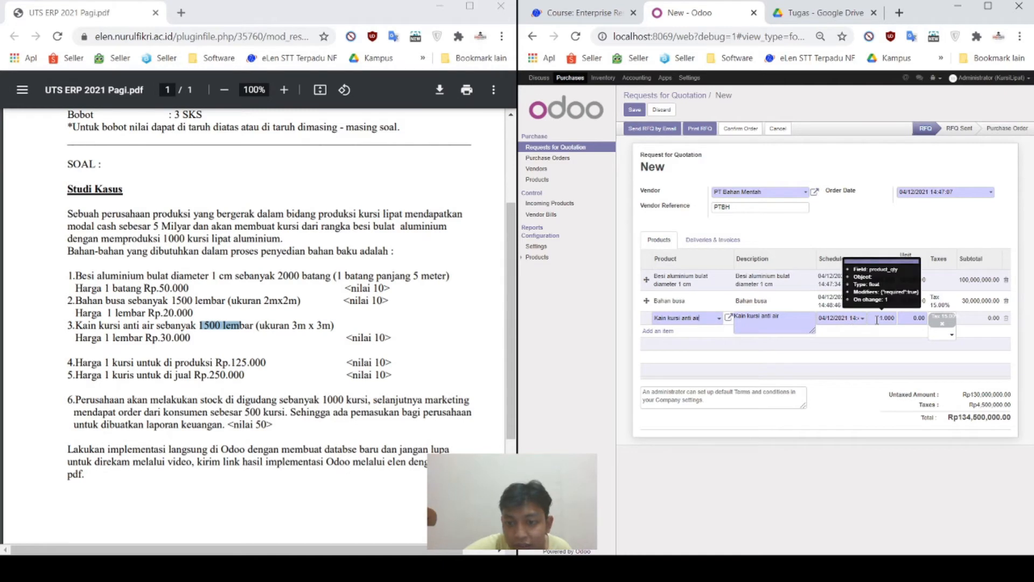
pyautogui.click(877, 319)
pyautogui.write('1500')
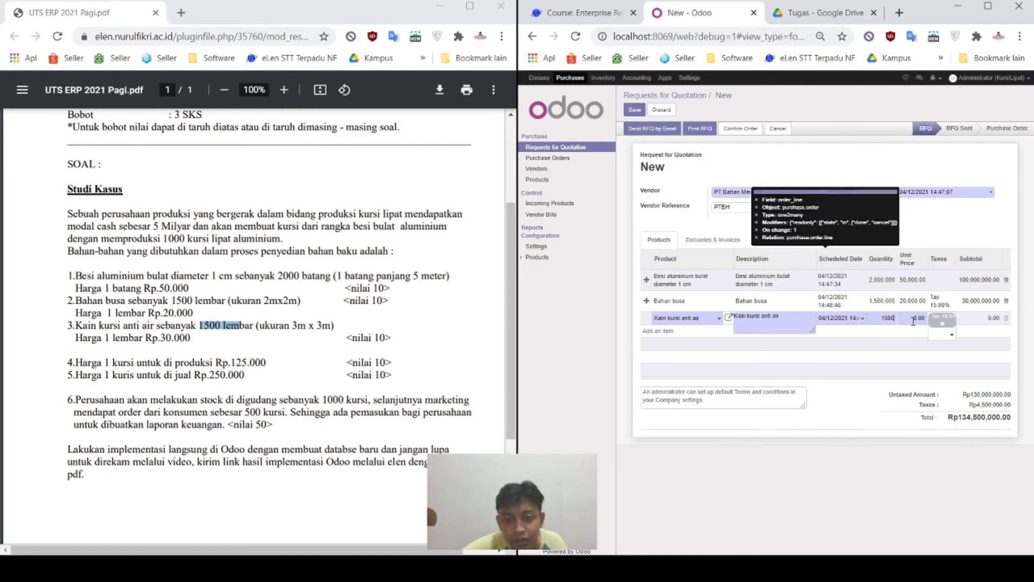
pyautogui.click(914, 319)
pyautogui.write('300')
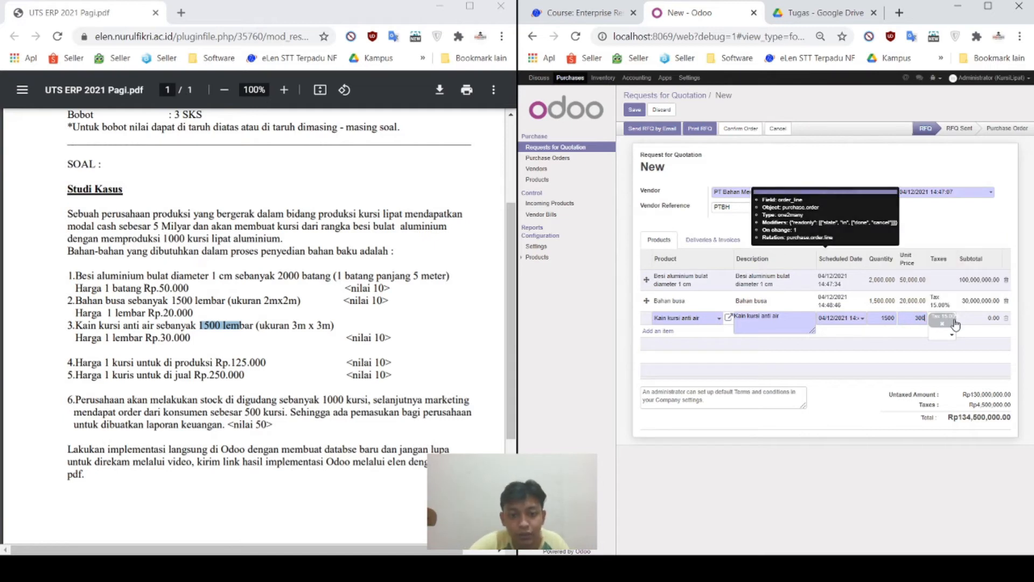
pyautogui.click(941, 325)
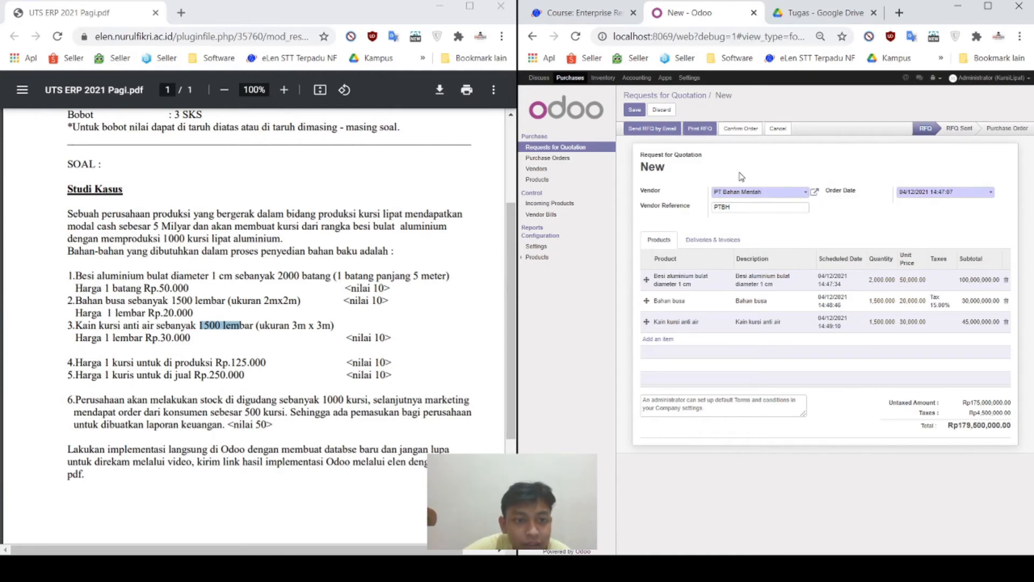
# Step: Save the quotation as PO00001, confirm it as a purchase order, and return to the RFQ list
pyautogui.click(745, 131)
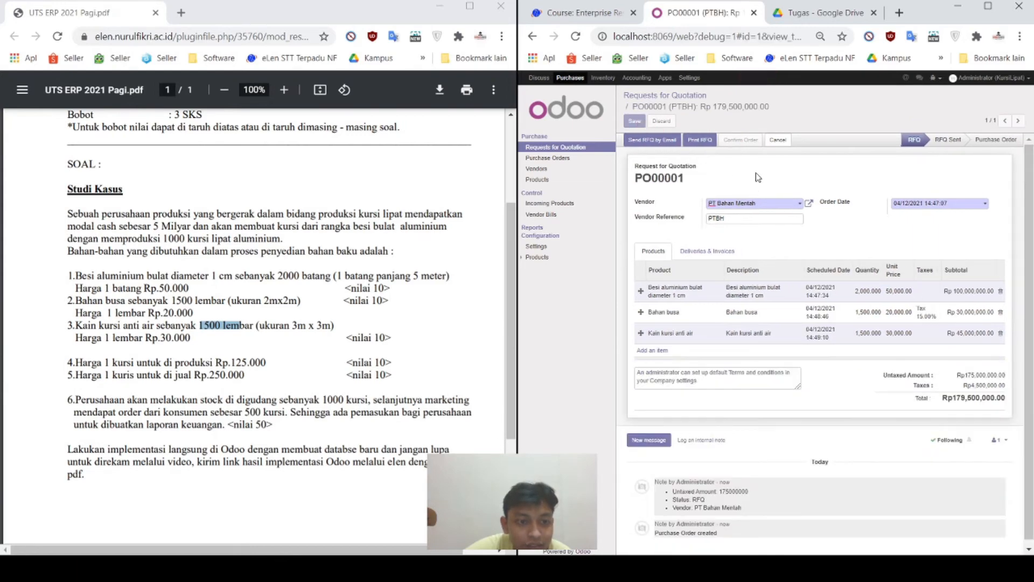
pyautogui.click(757, 139)
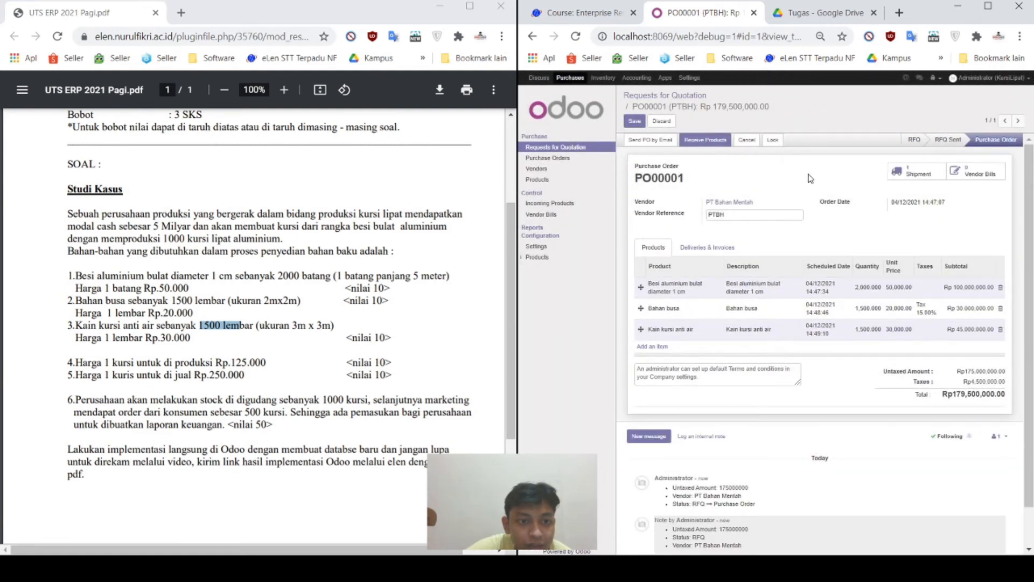
pyautogui.click(653, 97)
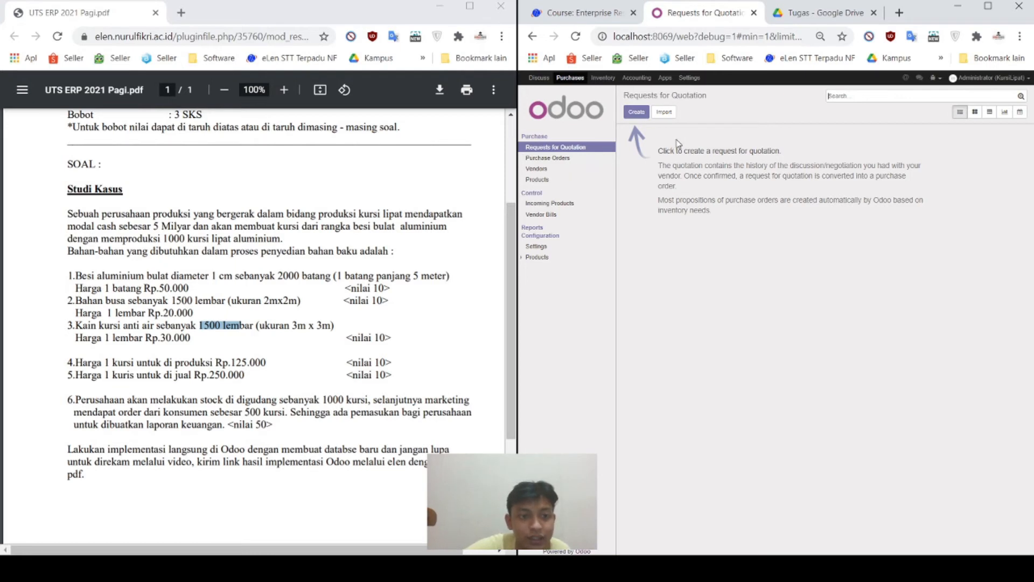
# Step: Switch to the Purchase Orders list showing PO00001 for PT Bahan Mentah at Rp179,500,000
pyautogui.click(638, 114)
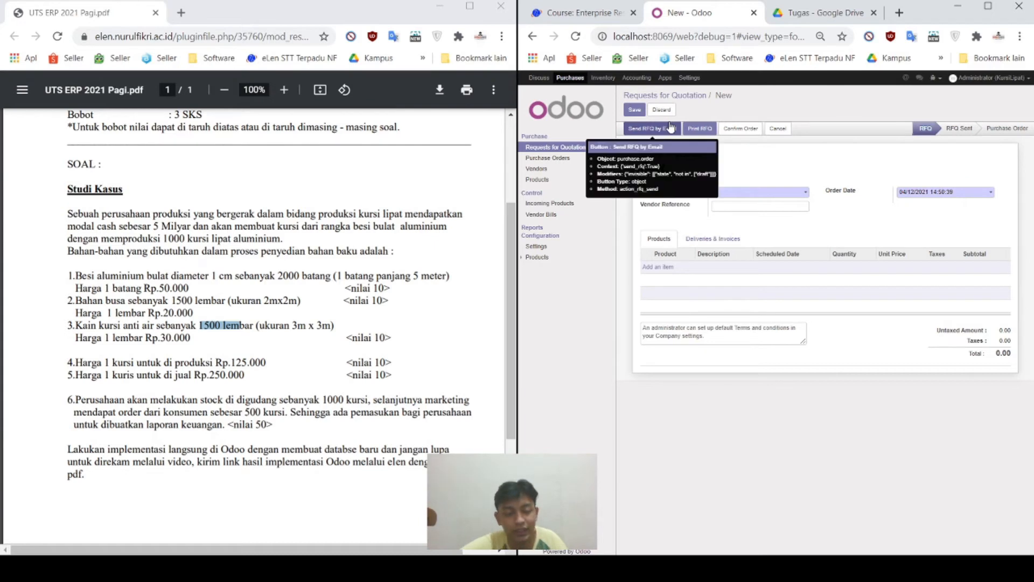
pyautogui.click(569, 159)
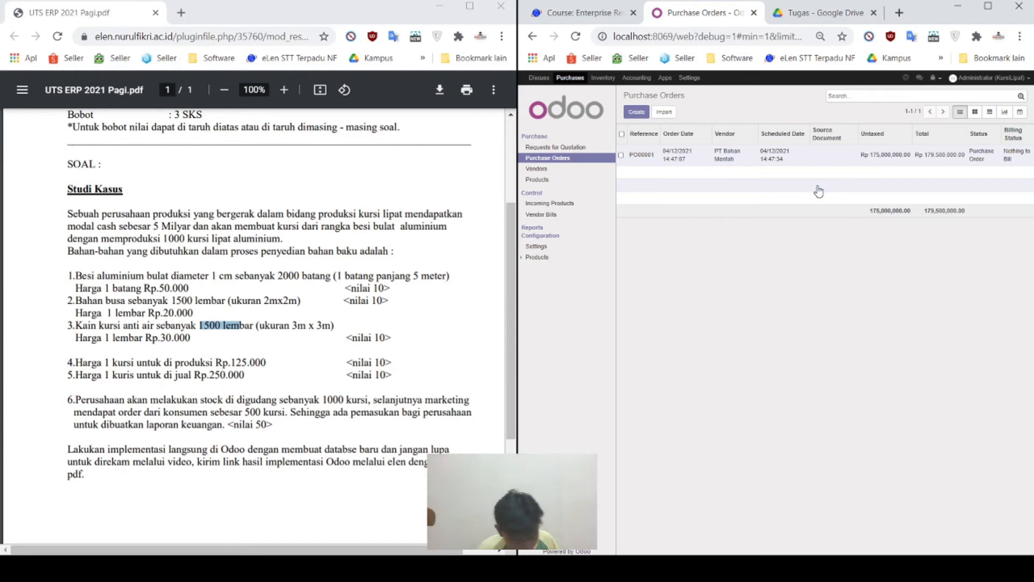
# Step: Open PO00001 and bring up its receipt WH/IN/00001 for the 2,000, 1,500 and 1,500 units
pyautogui.click(679, 159)
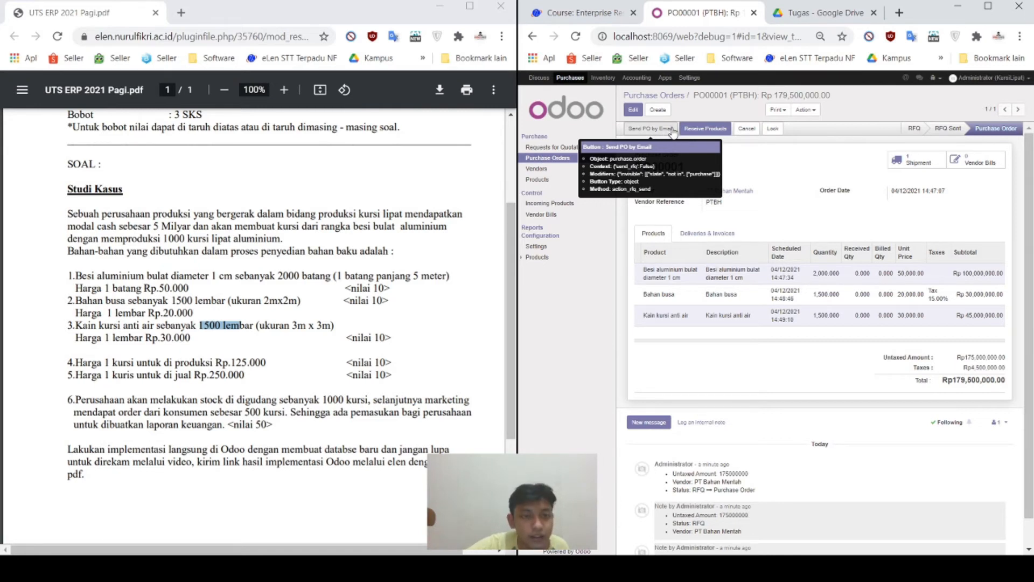
pyautogui.click(692, 127)
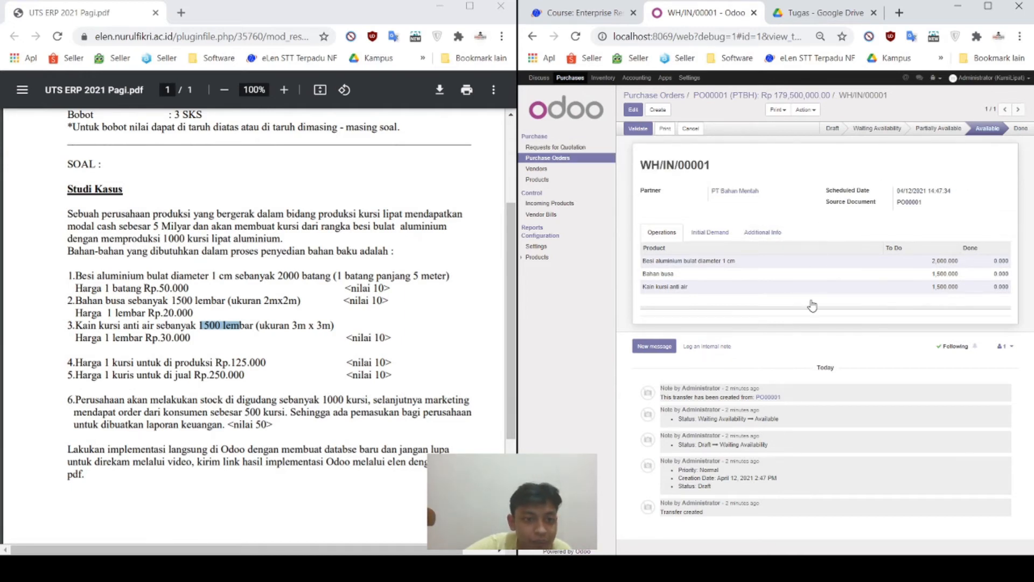
# Step: Validate receipt WH/IN/00001 to bring up the Immediate Transfer confirmation
pyautogui.click(642, 132)
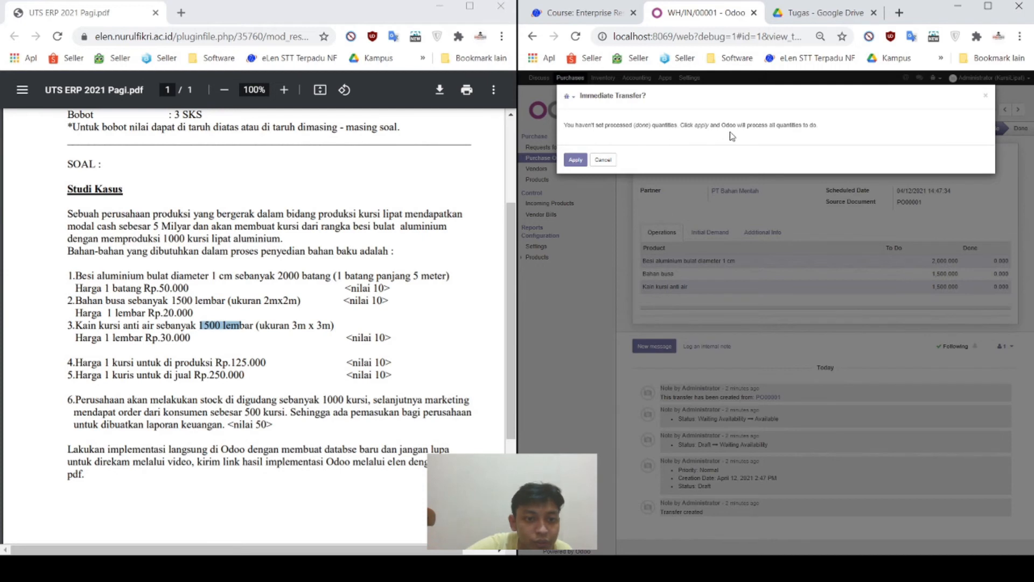
# Step: Apply the immediate transfer for WH/IN/00001 and print its Delivery Slip PDF
pyautogui.click(571, 160)
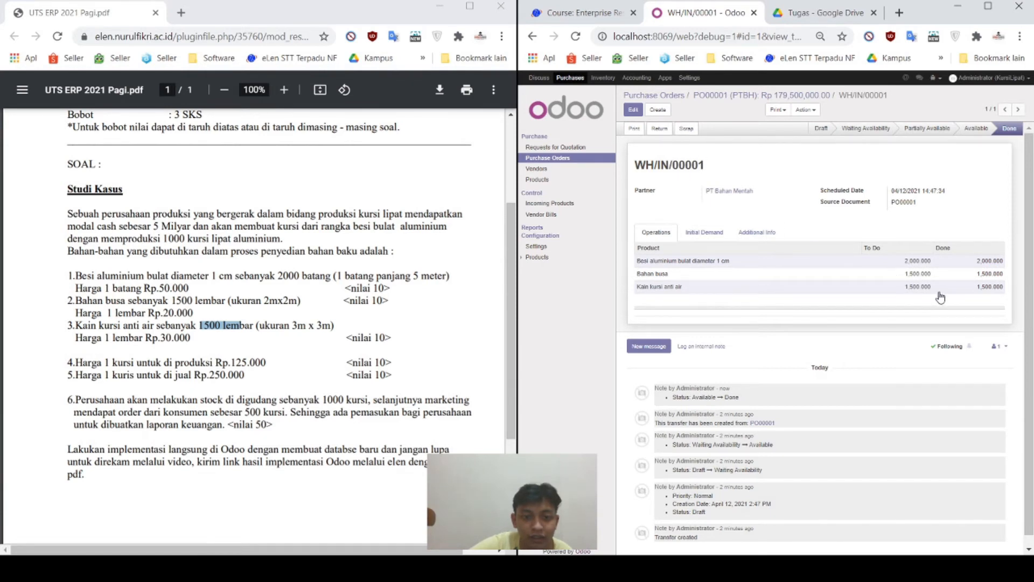
pyautogui.click(660, 128)
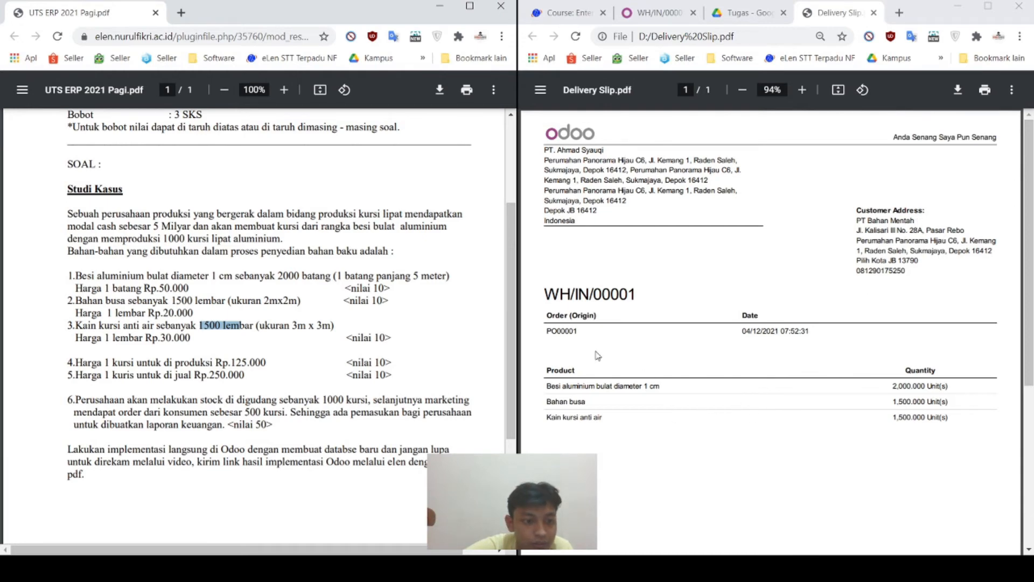
pyautogui.scroll(-5, 735, 411)
pyautogui.scroll(5, 735, 411)
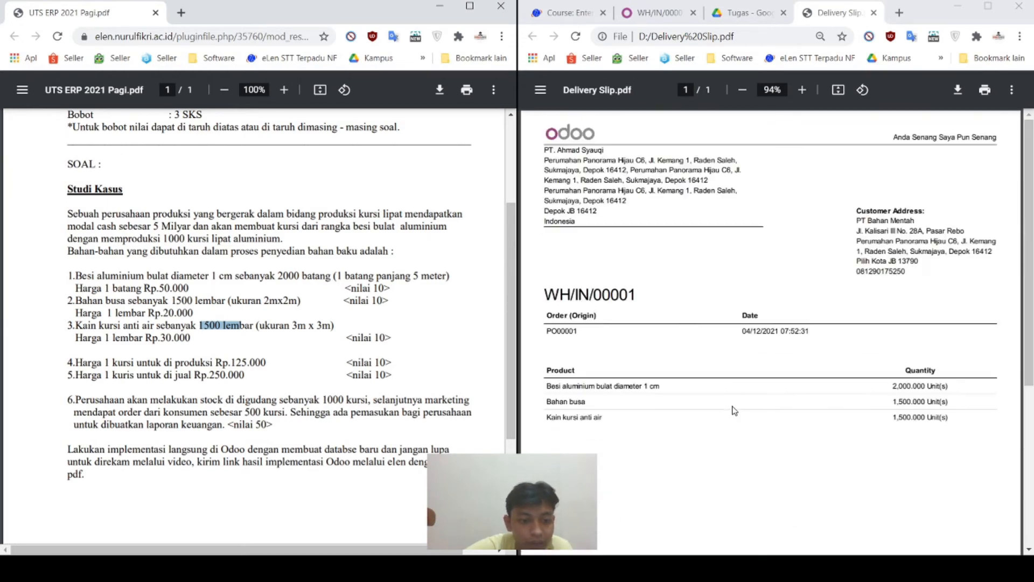
pyautogui.click(659, 12)
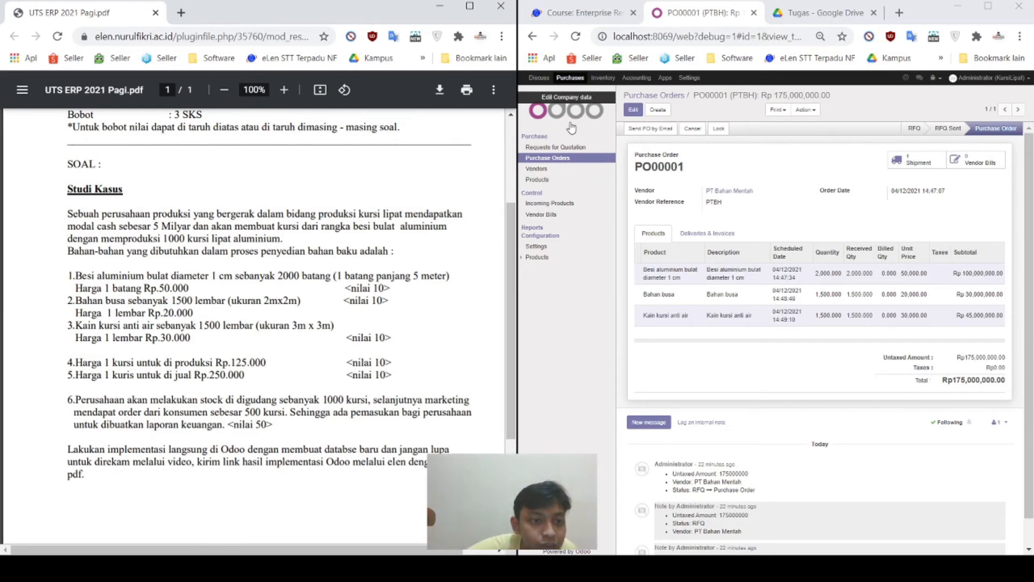
# Step: Go to the Vendor Bills list in Accounting and create a new vendor bill
pyautogui.click(635, 79)
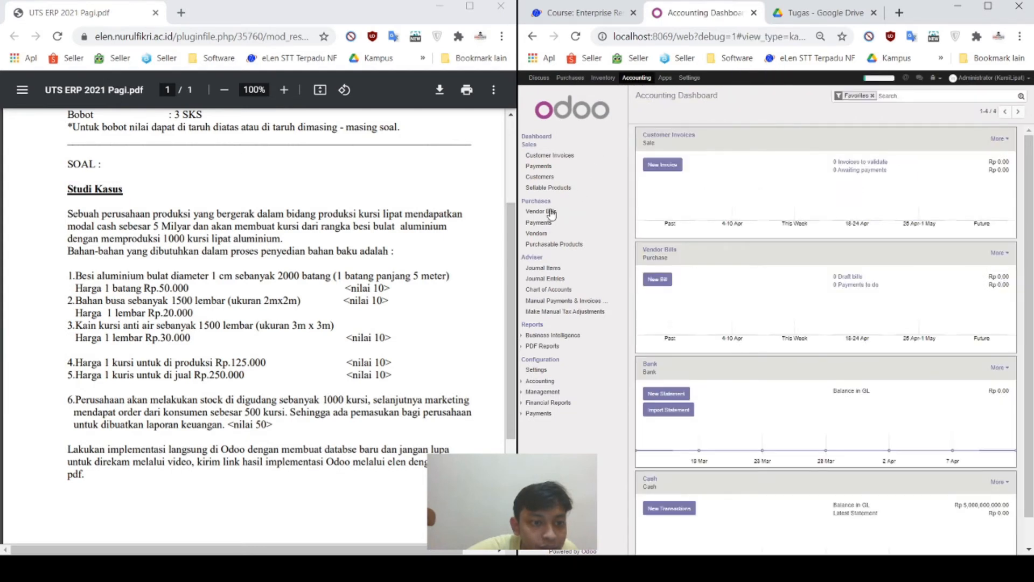
pyautogui.click(550, 211)
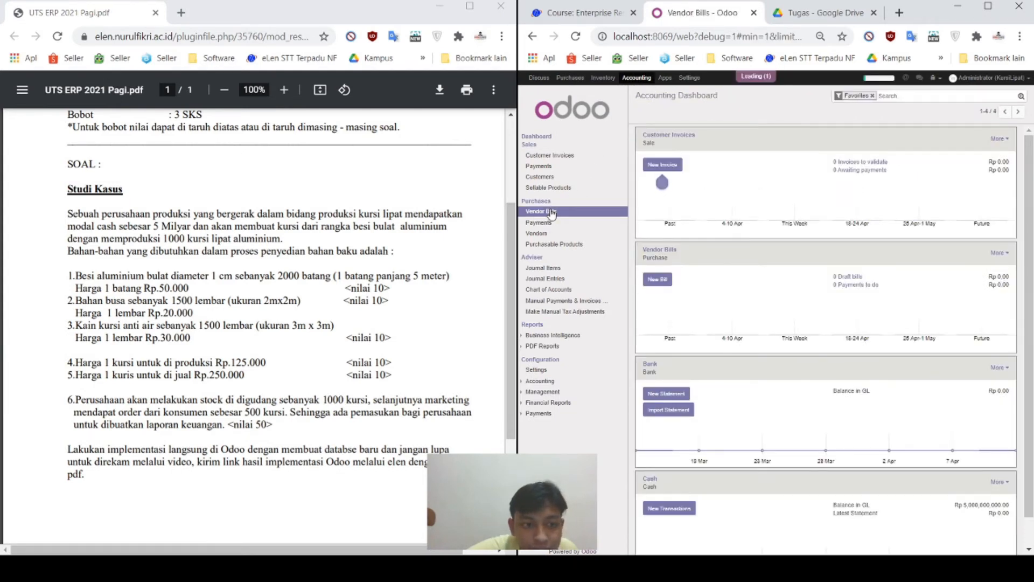
pyautogui.click(536, 137)
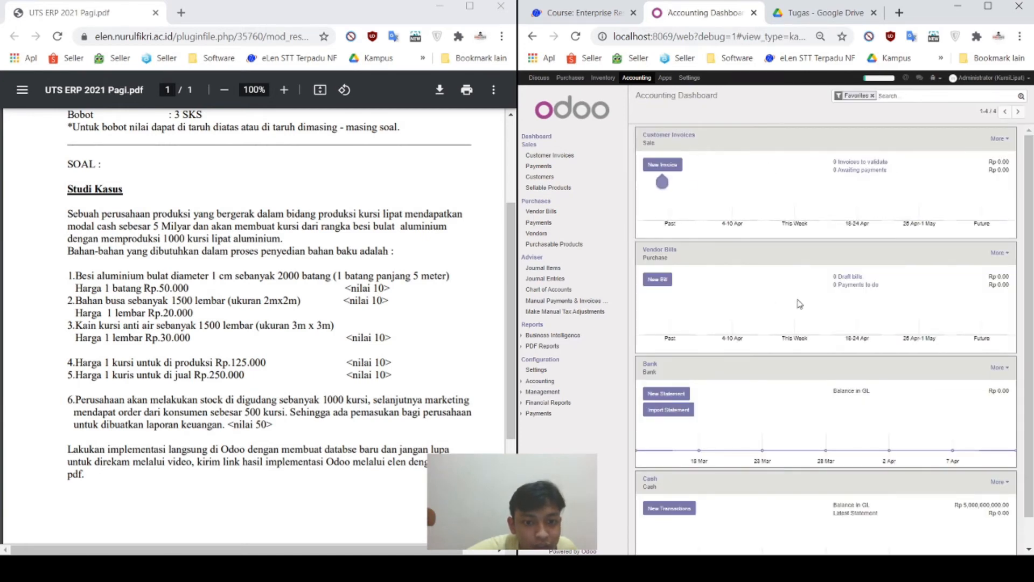
pyautogui.scroll(-1, 912, 414)
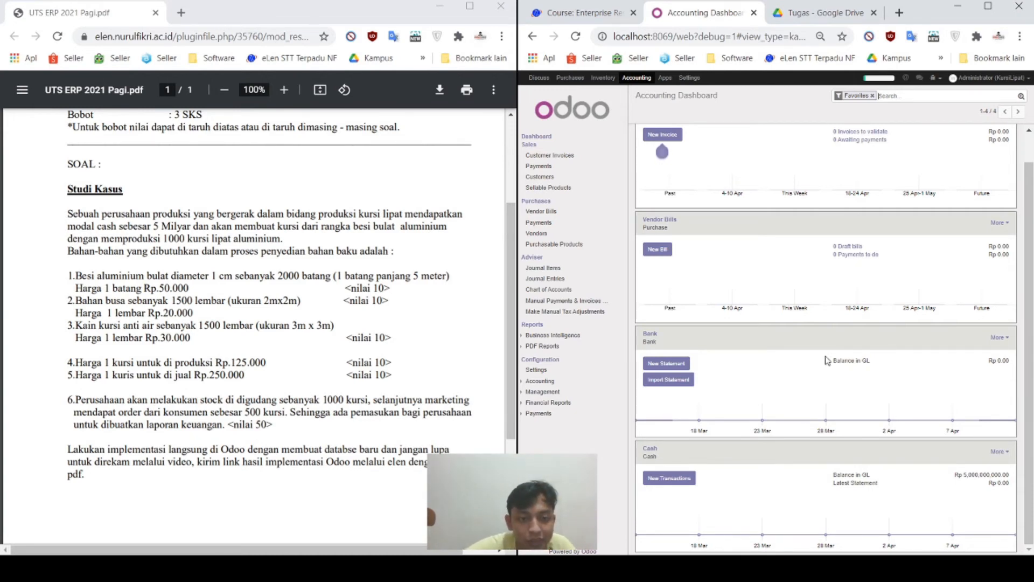
pyautogui.click(549, 213)
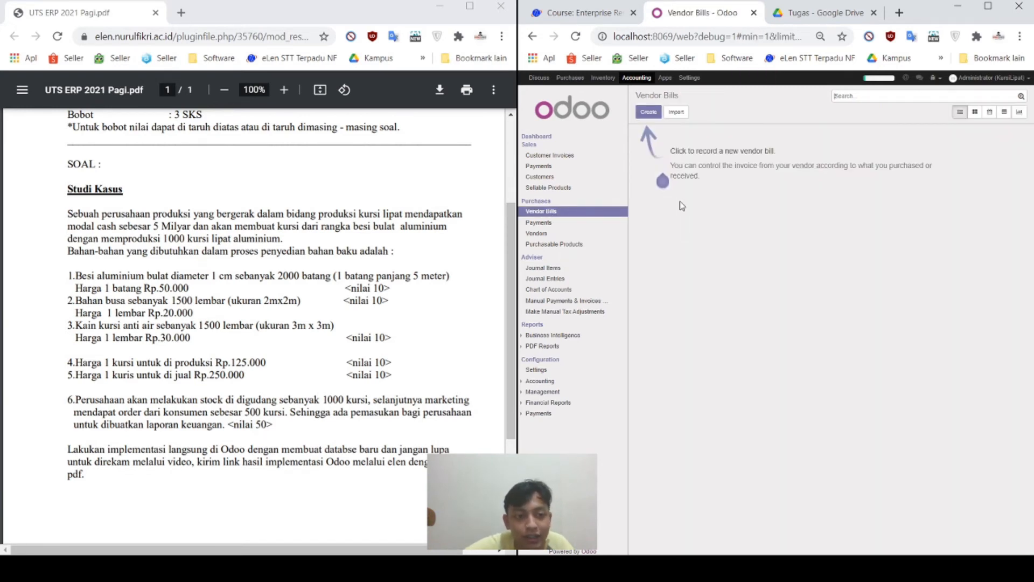
pyautogui.click(649, 113)
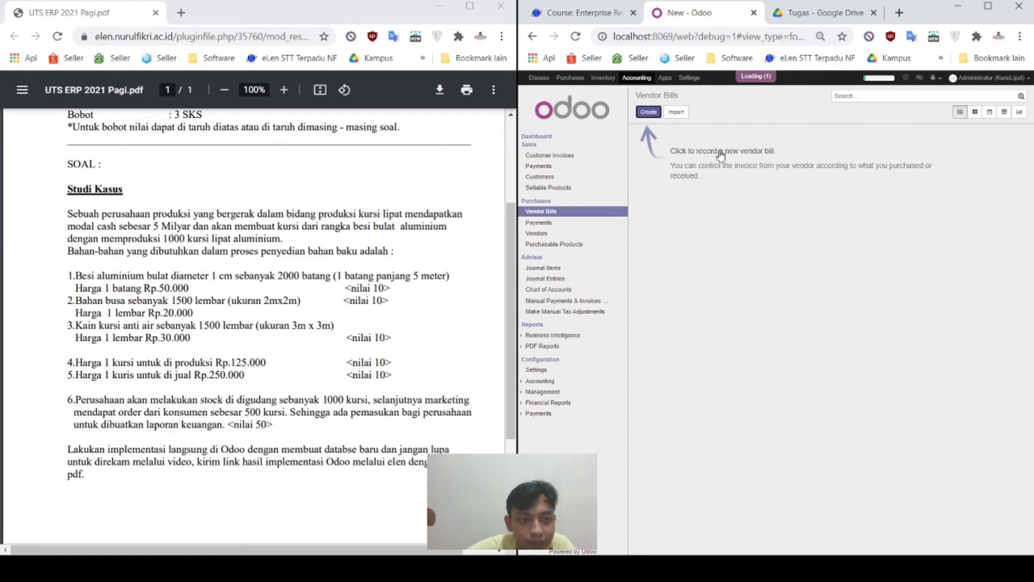
# Step: Set the bill's vendor to PT Bahan Mentah with vendor reference PTBH
pyautogui.click(735, 178)
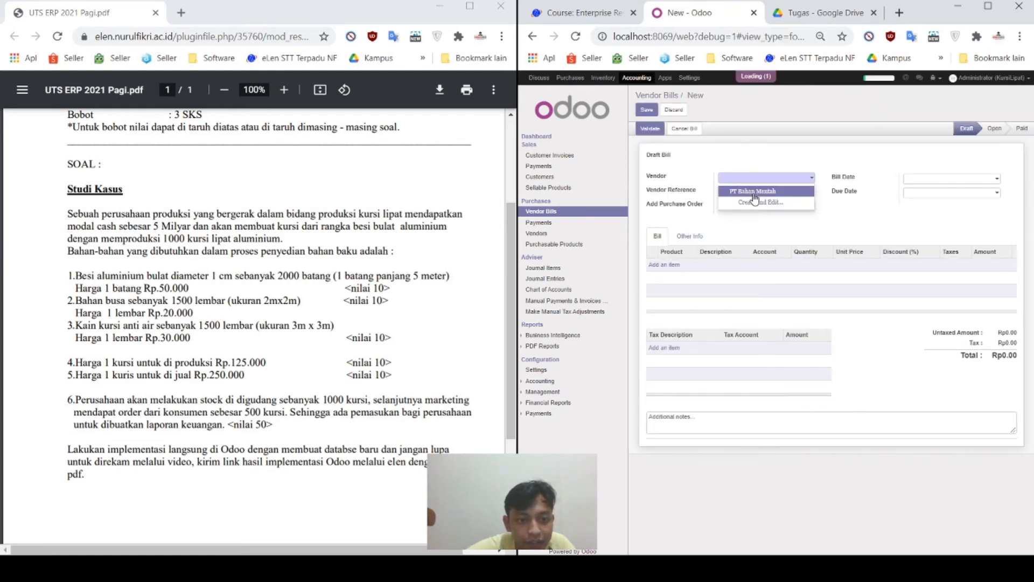
pyautogui.click(782, 192)
pyautogui.click(797, 194)
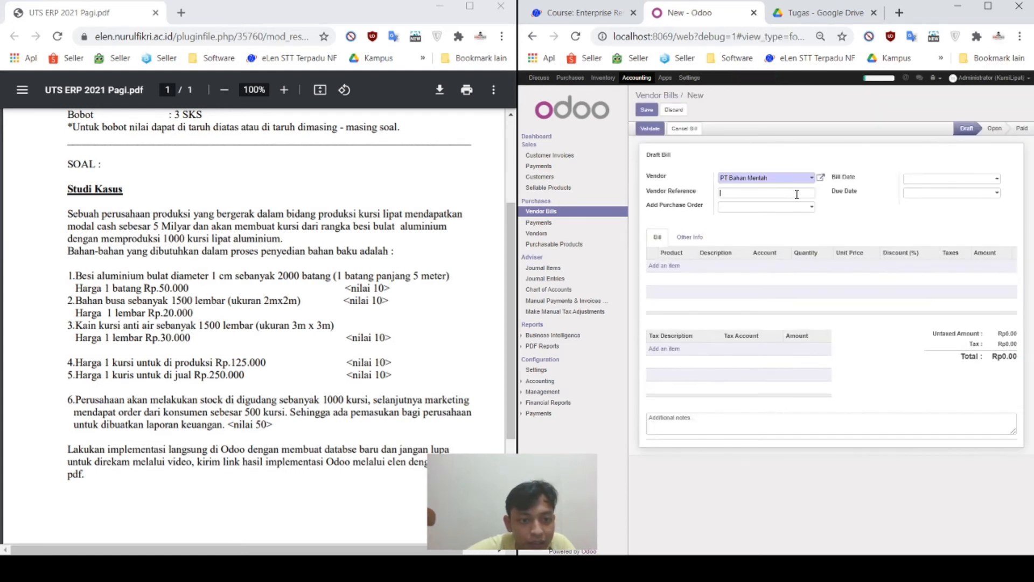
pyautogui.write('PTB')
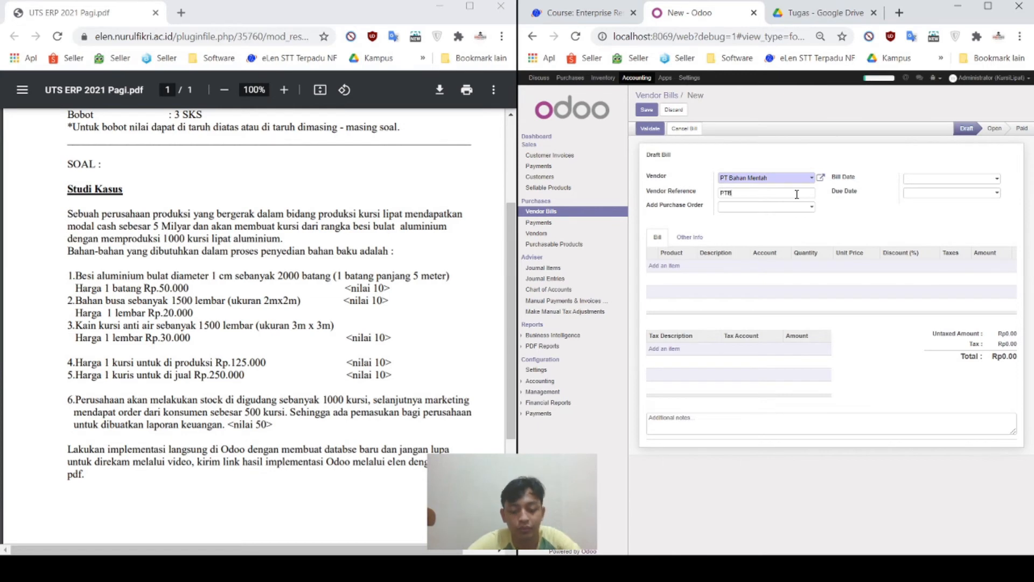
pyautogui.write('H')
# Step: Fill the bill from purchase order PO00001 and save the Rp175,000,000 draft
pyautogui.click(793, 208)
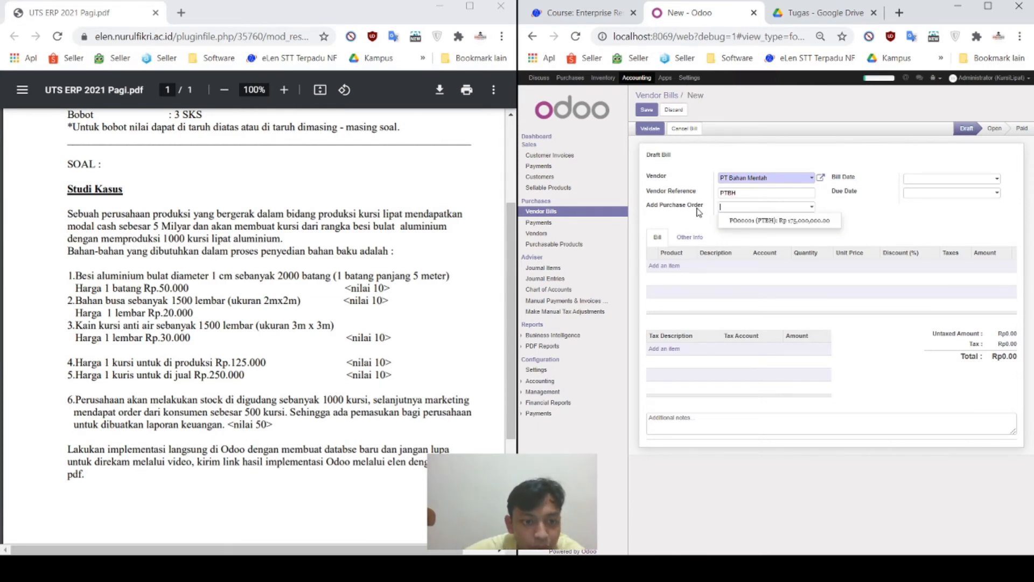
pyautogui.click(765, 222)
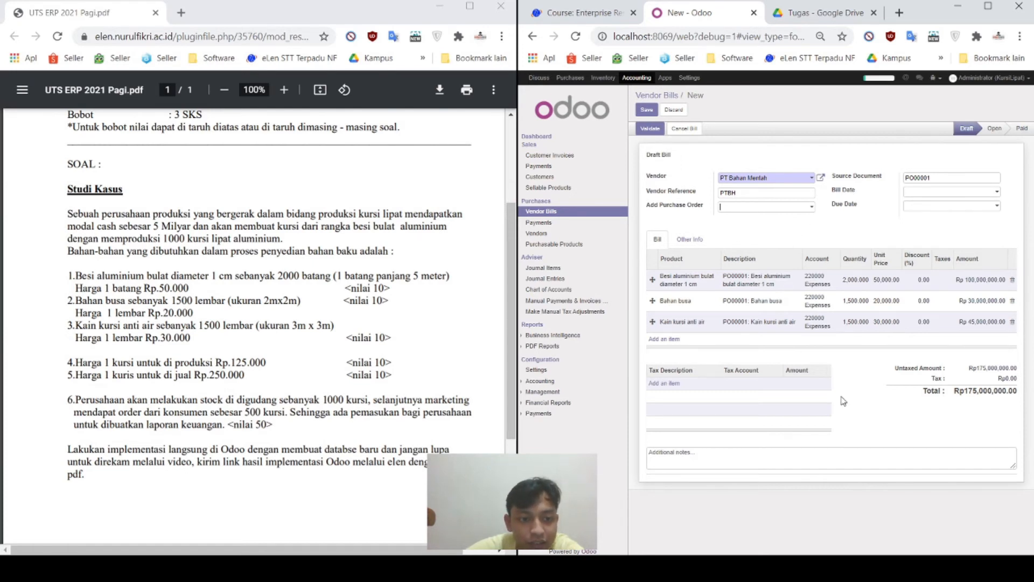
pyautogui.click(886, 569)
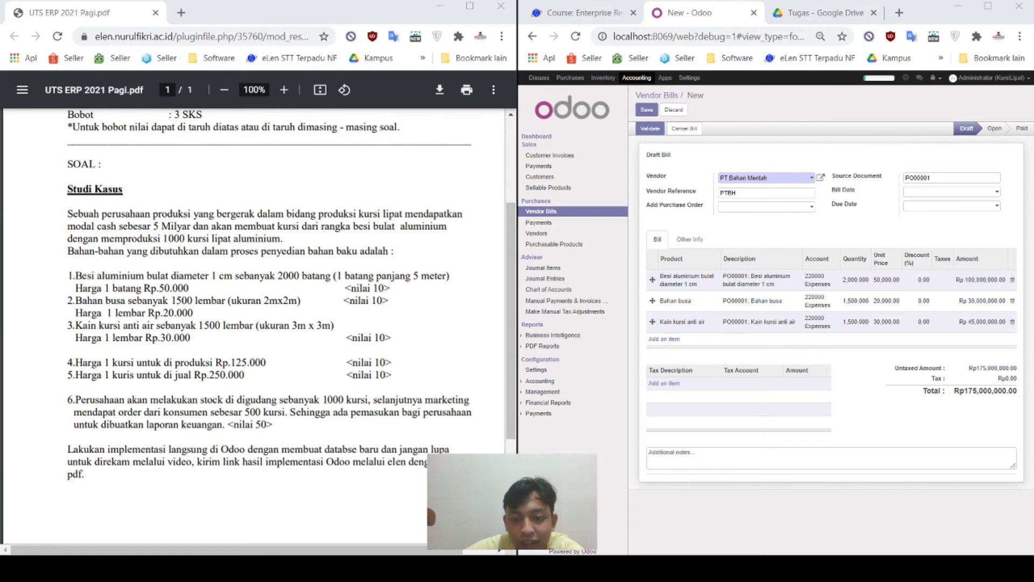
pyautogui.click(886, 568)
pyautogui.click(862, 568)
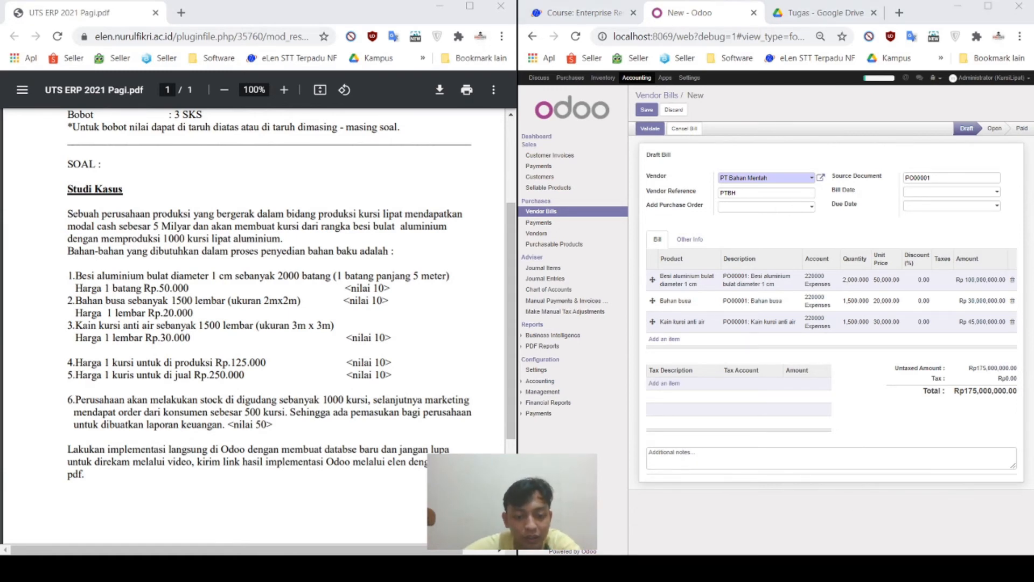
pyautogui.click(862, 568)
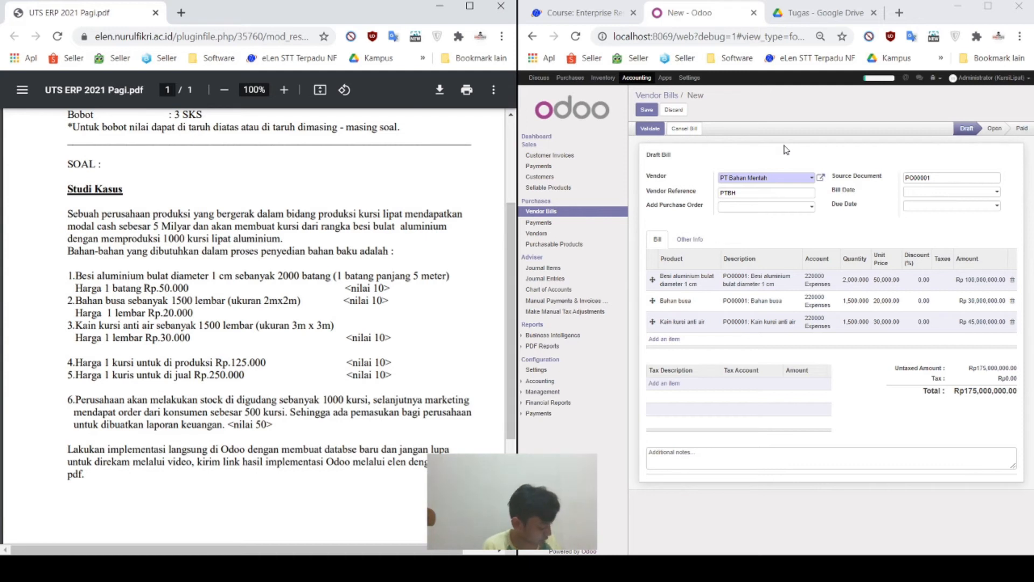
pyautogui.click(647, 110)
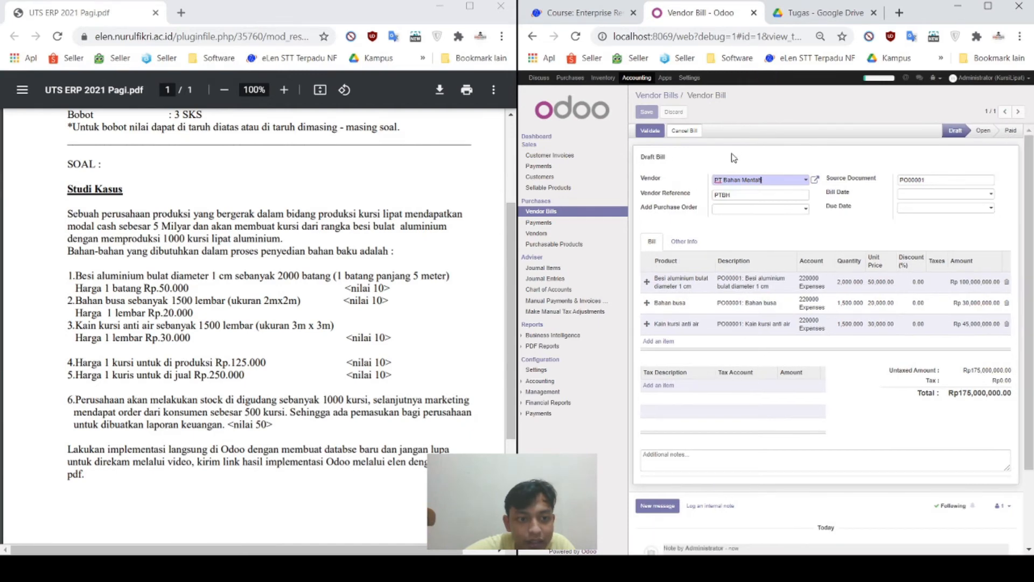
# Step: Return to the Vendor Bills list and open the PT Bahan Mentah draft bill
pyautogui.click(545, 139)
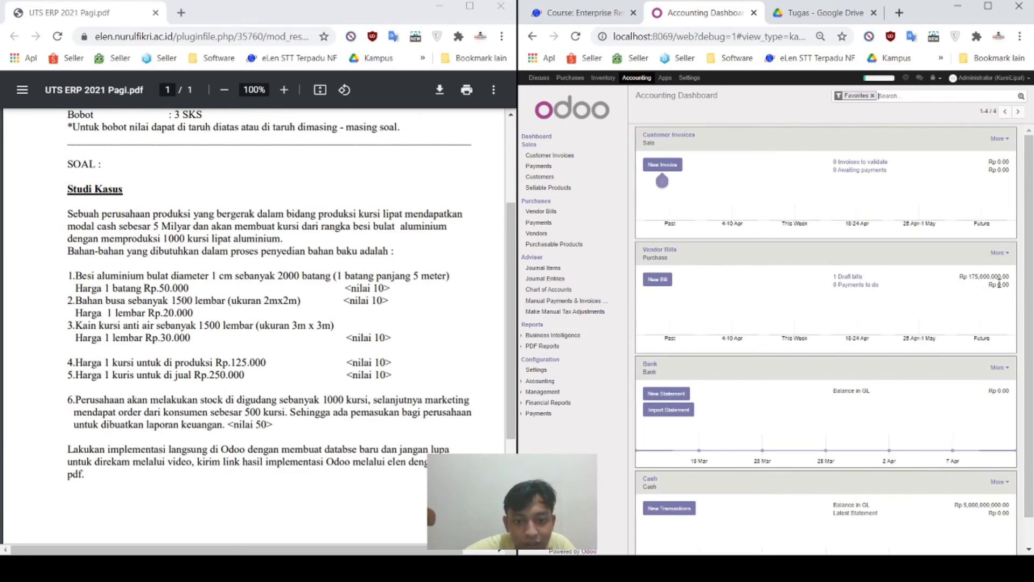
pyautogui.click(545, 212)
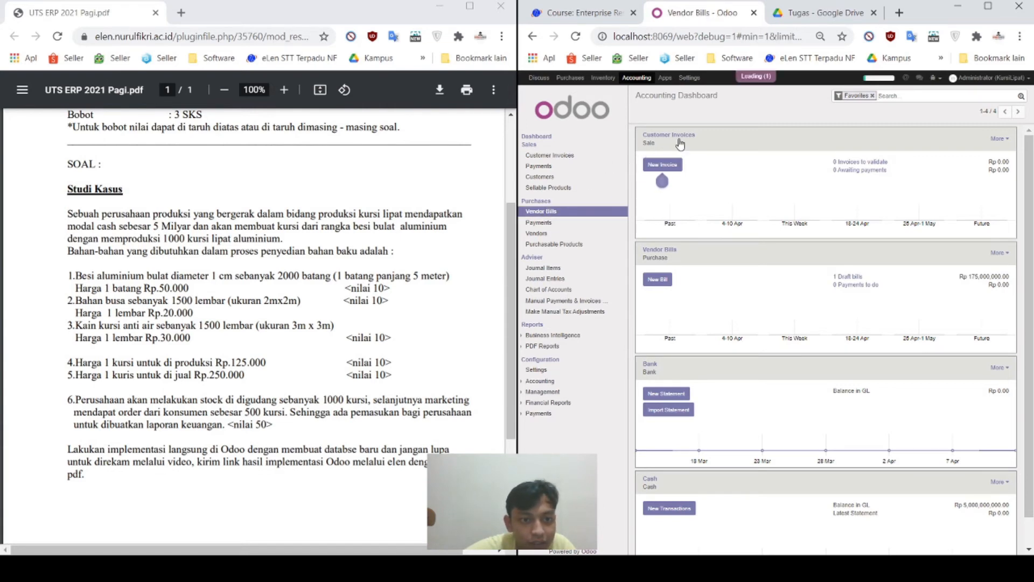
pyautogui.click(665, 151)
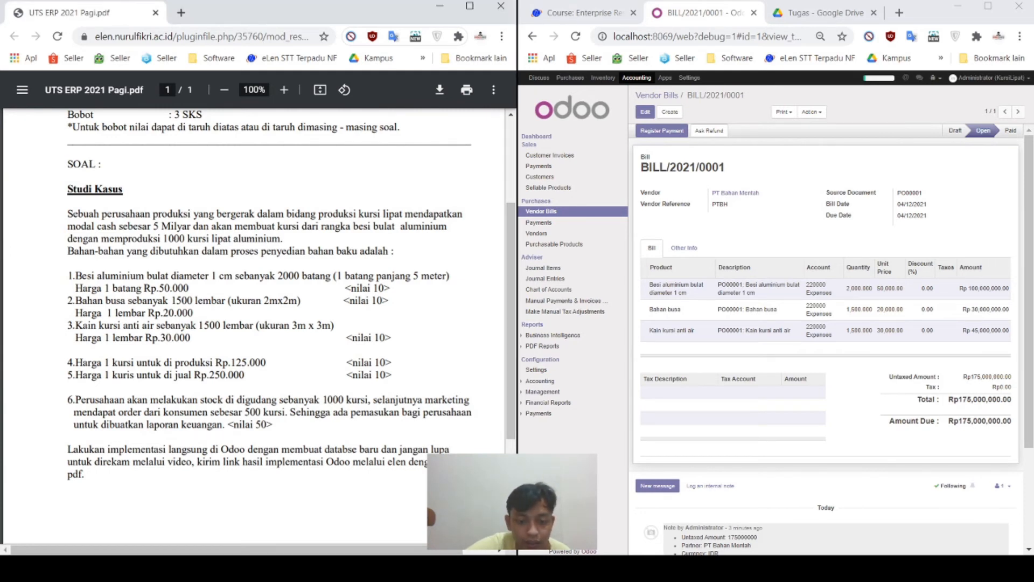
pyautogui.click(883, 405)
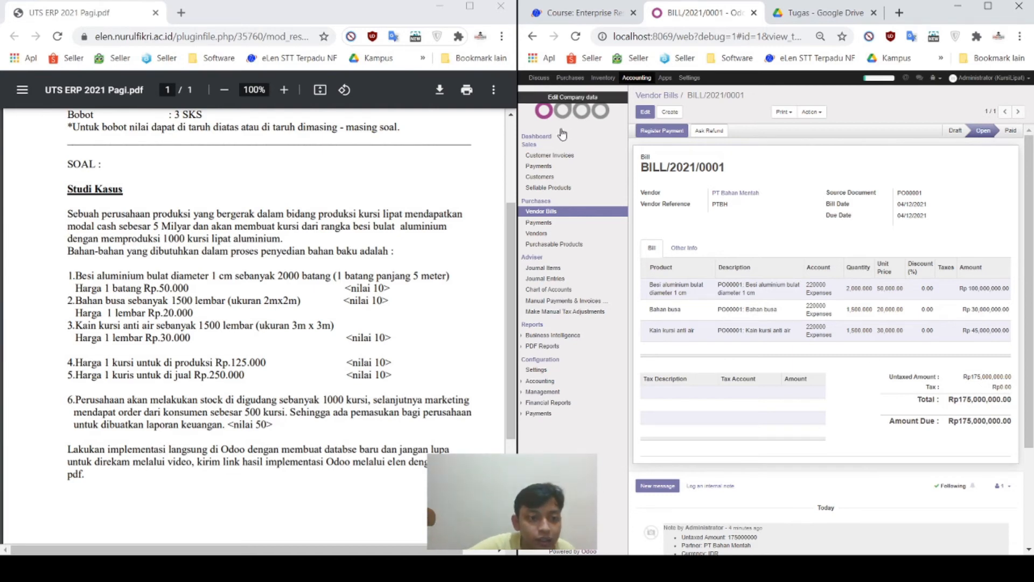
pyautogui.click(544, 138)
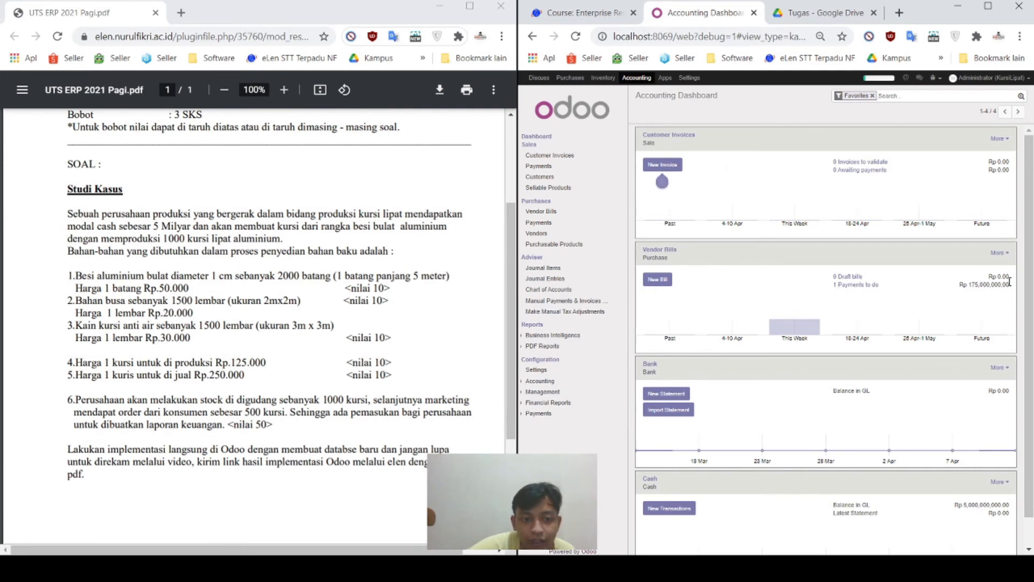
pyautogui.click(553, 214)
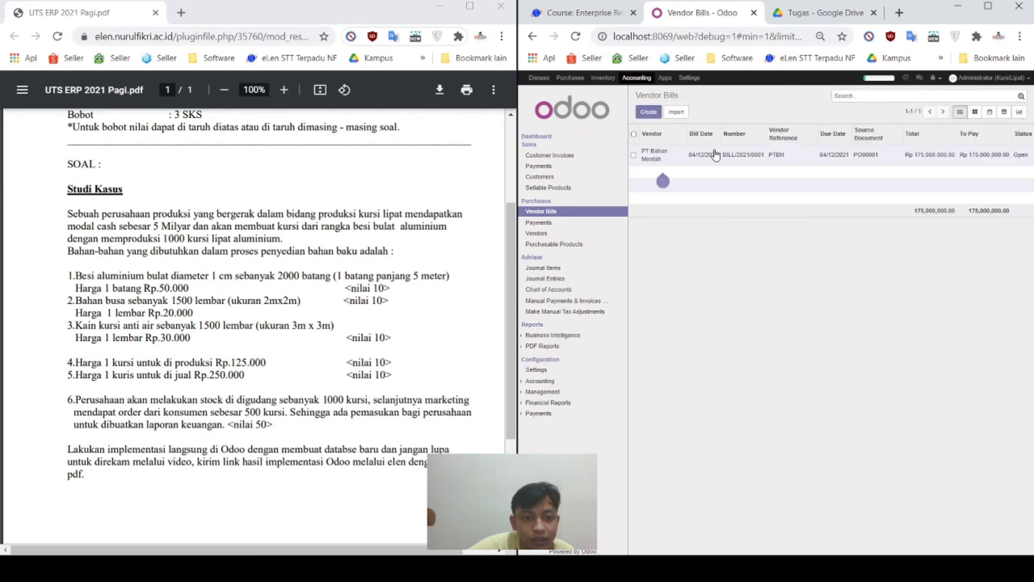
pyautogui.click(676, 159)
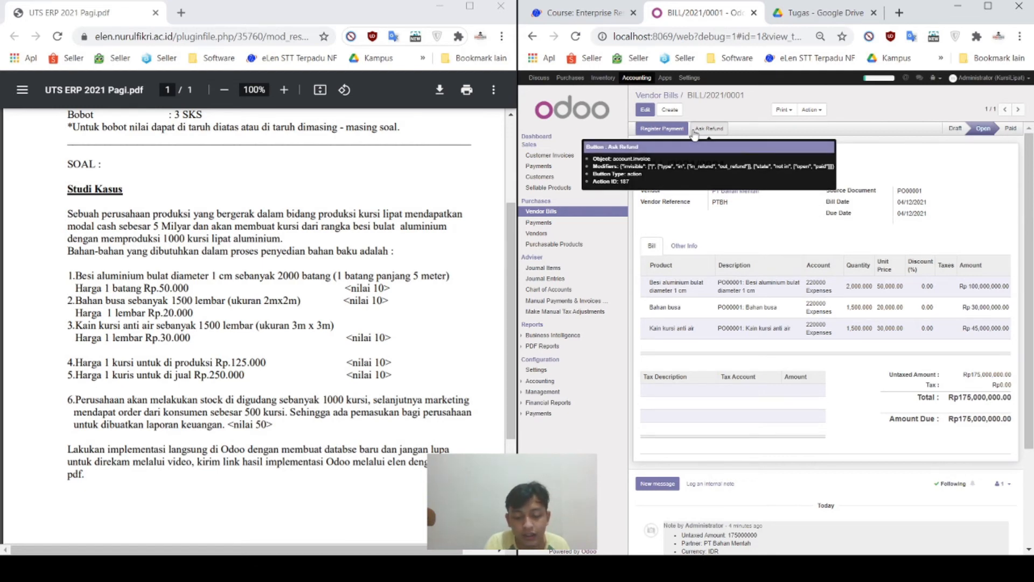
# Step: Register the full Rp175,000,000 Cash payment for BILL/2021/0001
pyautogui.click(673, 129)
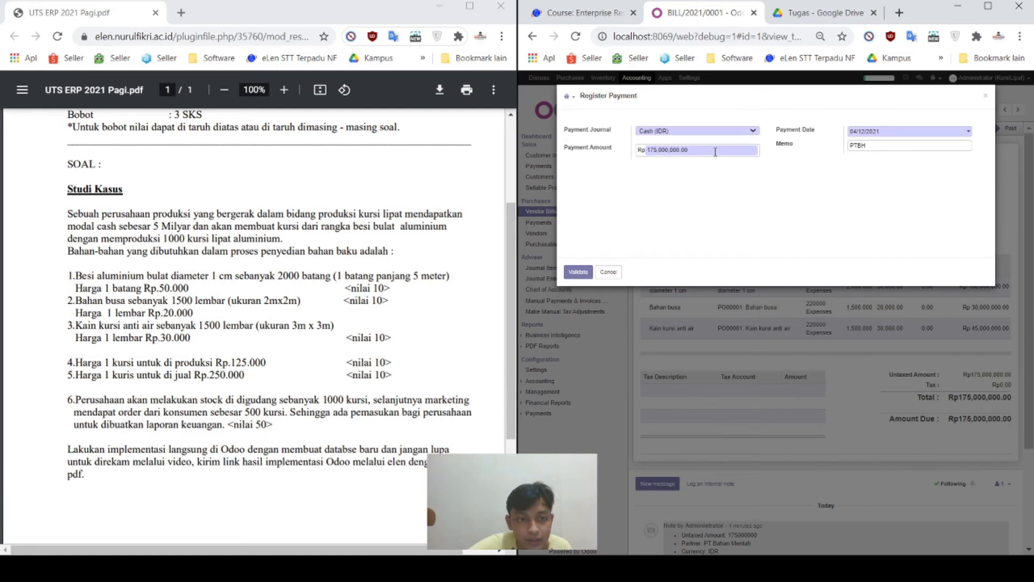
pyautogui.click(578, 272)
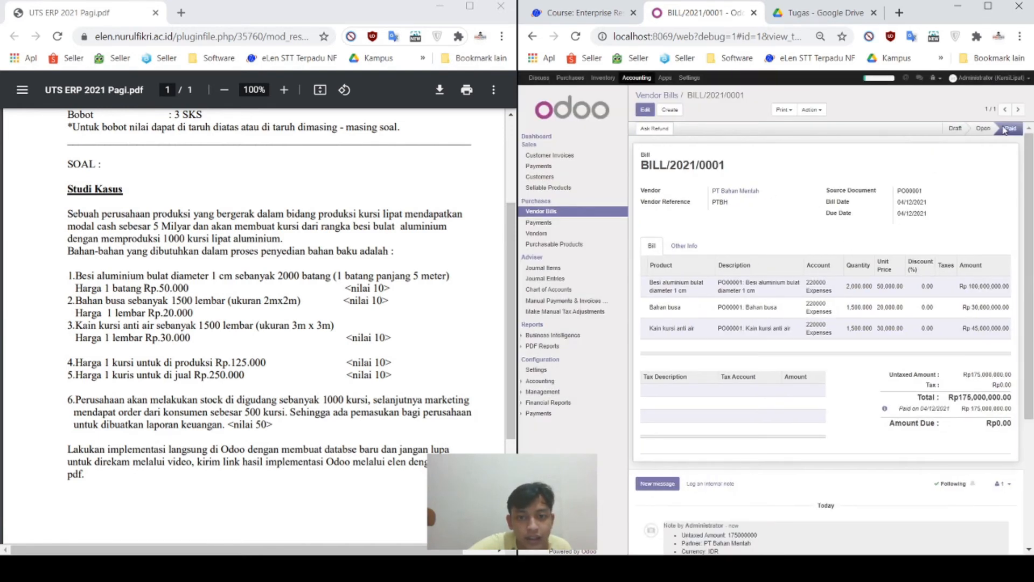
pyautogui.scroll(-1, 921, 323)
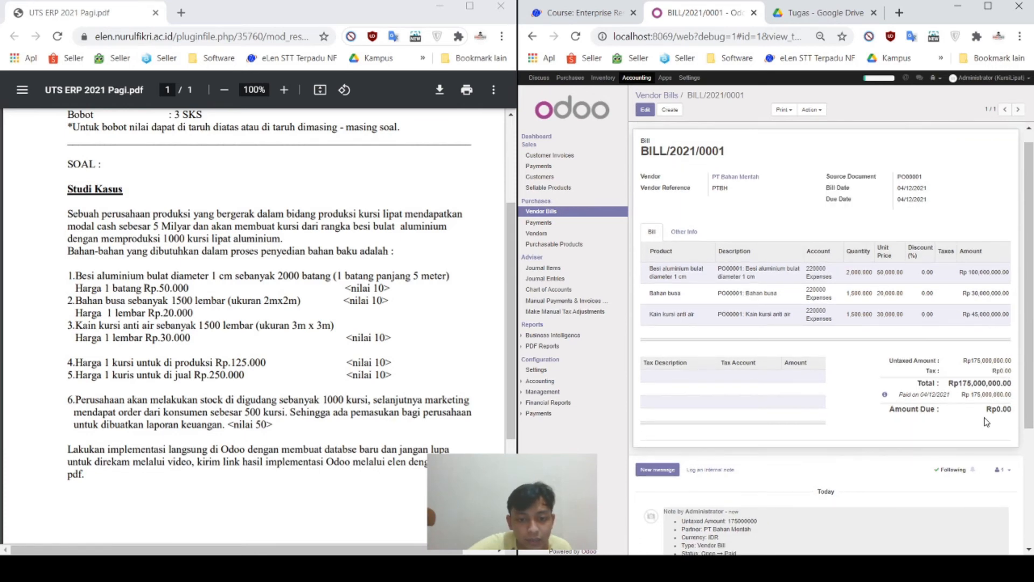
pyautogui.scroll(-3, 977, 434)
pyautogui.scroll(3, 977, 433)
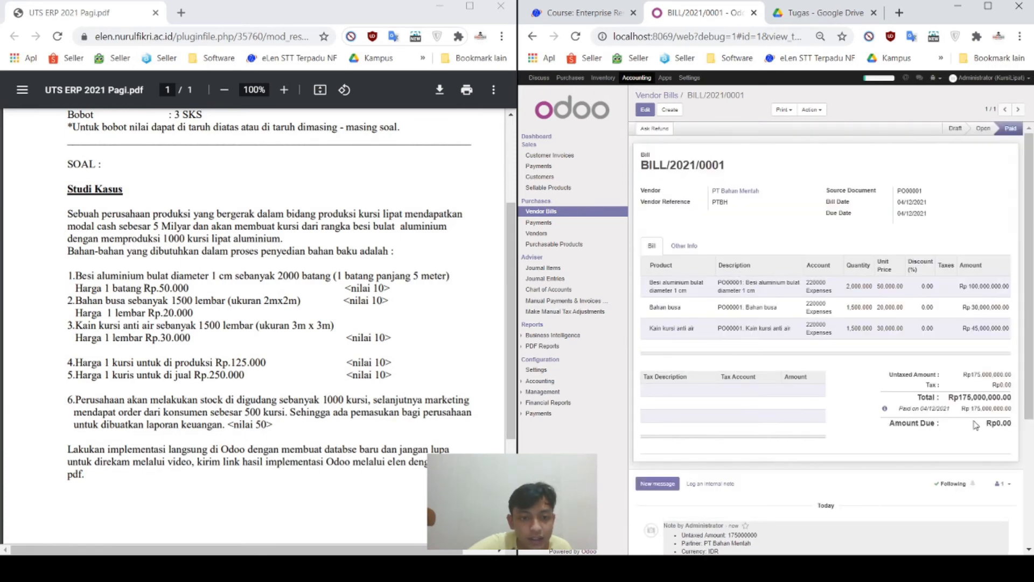
pyautogui.click(537, 137)
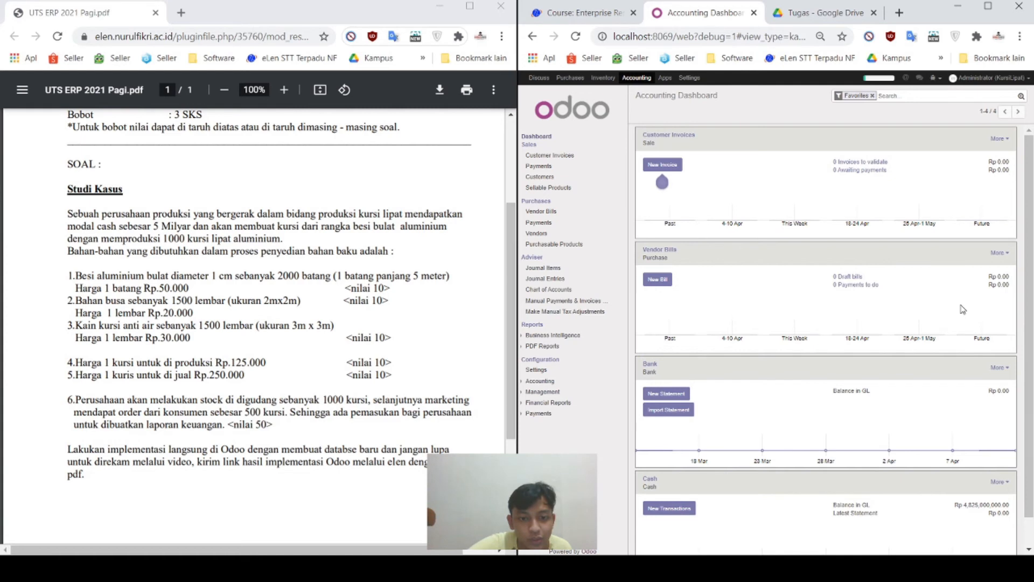
pyautogui.scroll(-1, 818, 385)
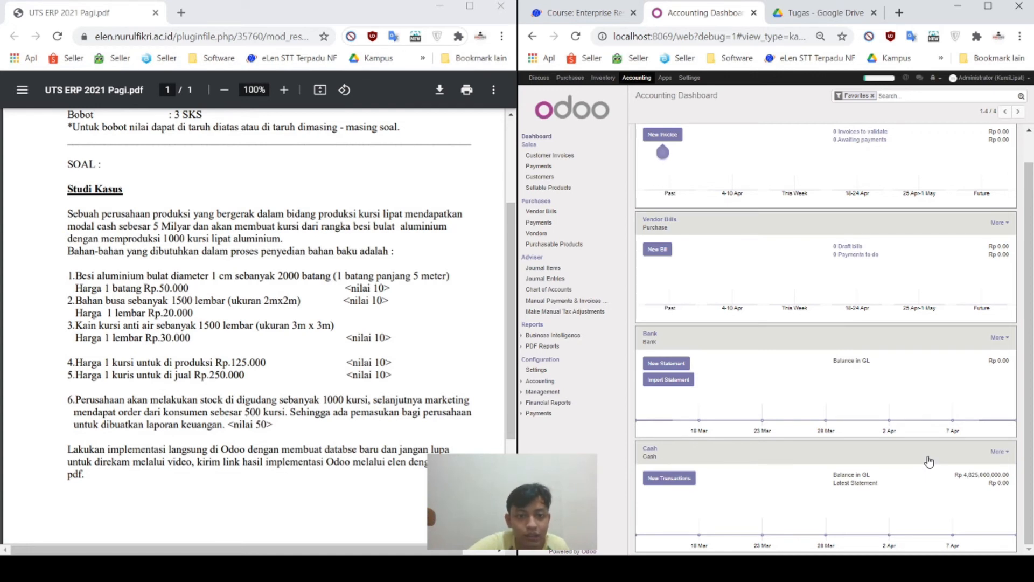
pyautogui.scroll(1, 929, 461)
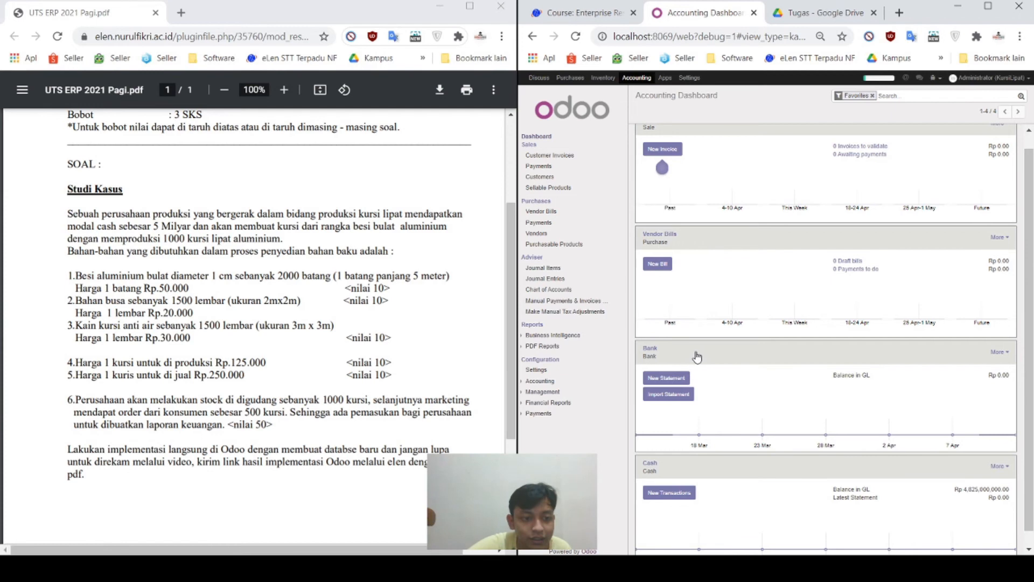
# Step: Show the Vendor Bills list with paid BILL/2021/0001 for PT Bahan Mentah
pyautogui.click(541, 211)
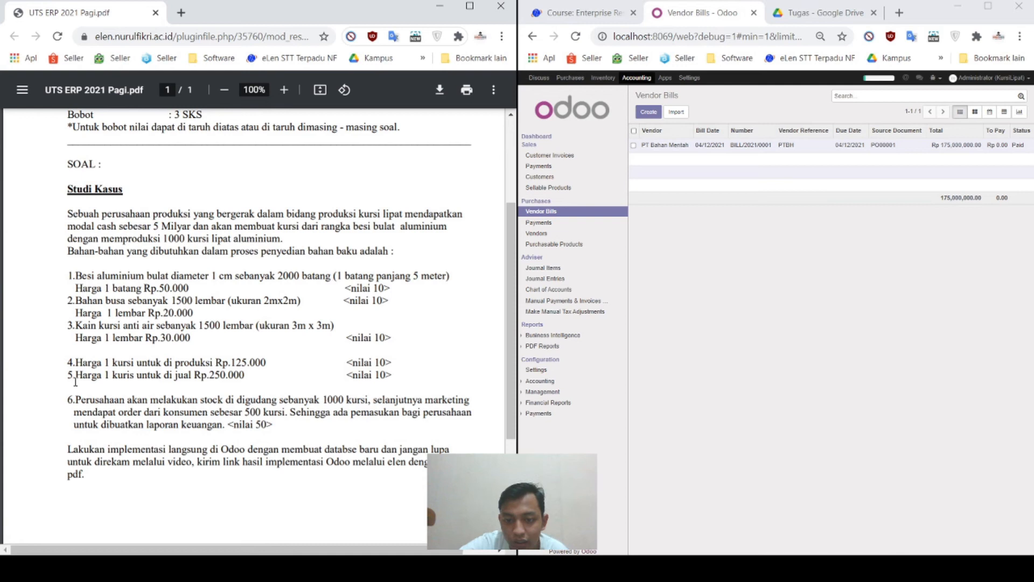
# Step: Review the case study's material and price lines, then view the empty Customers list
pyautogui.moveTo(392, 375); pyautogui.dragTo(71, 273)
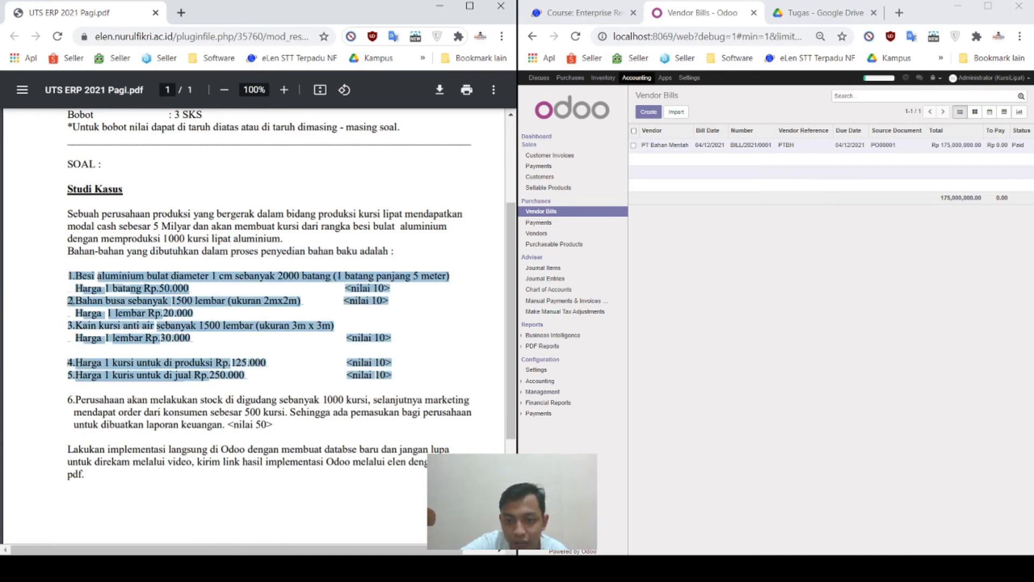
pyautogui.click(158, 305)
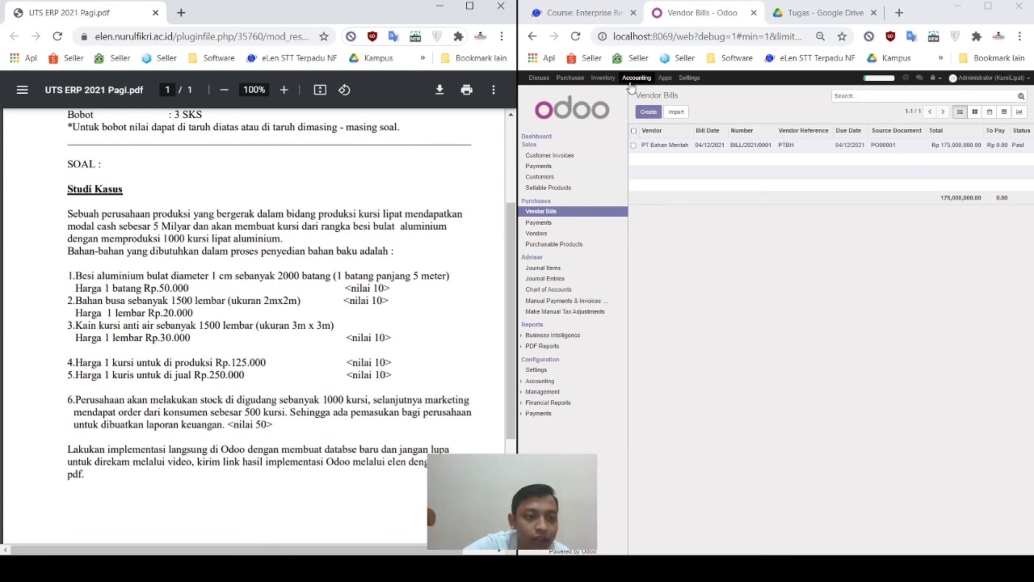
pyautogui.click(553, 177)
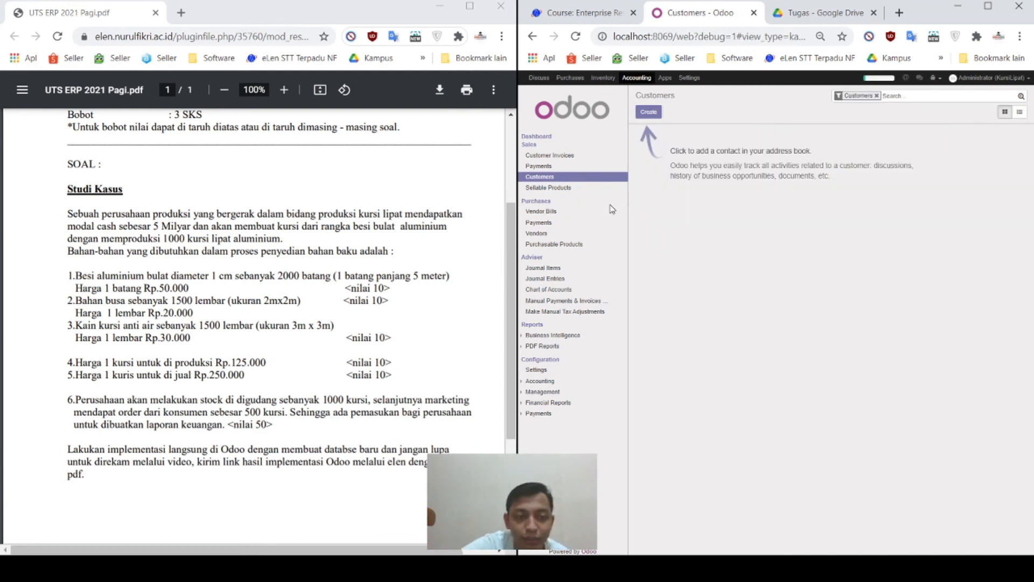
# Step: Create a new individual customer and enter the customer's full name
pyautogui.click(649, 112)
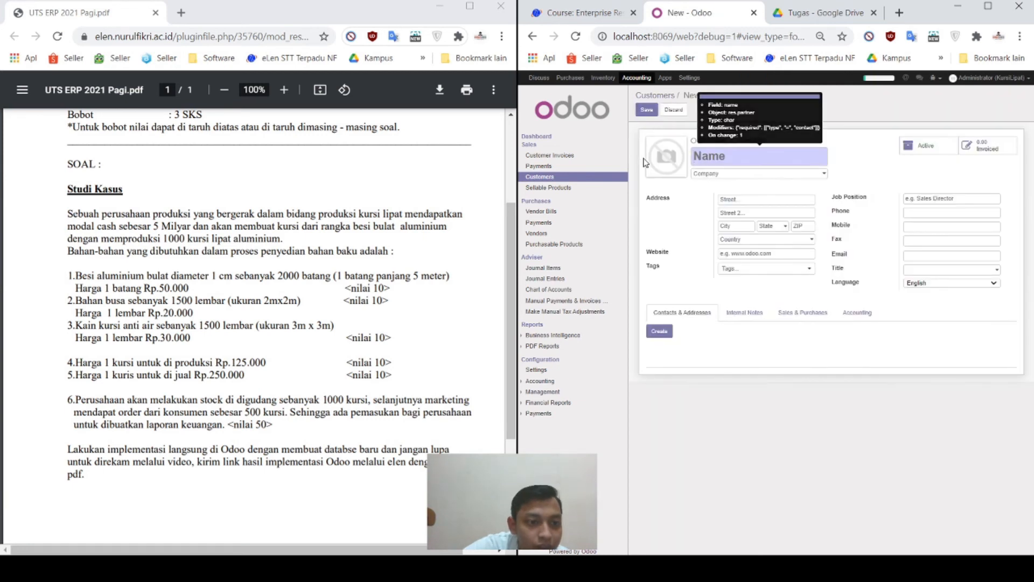
pyautogui.click(712, 155)
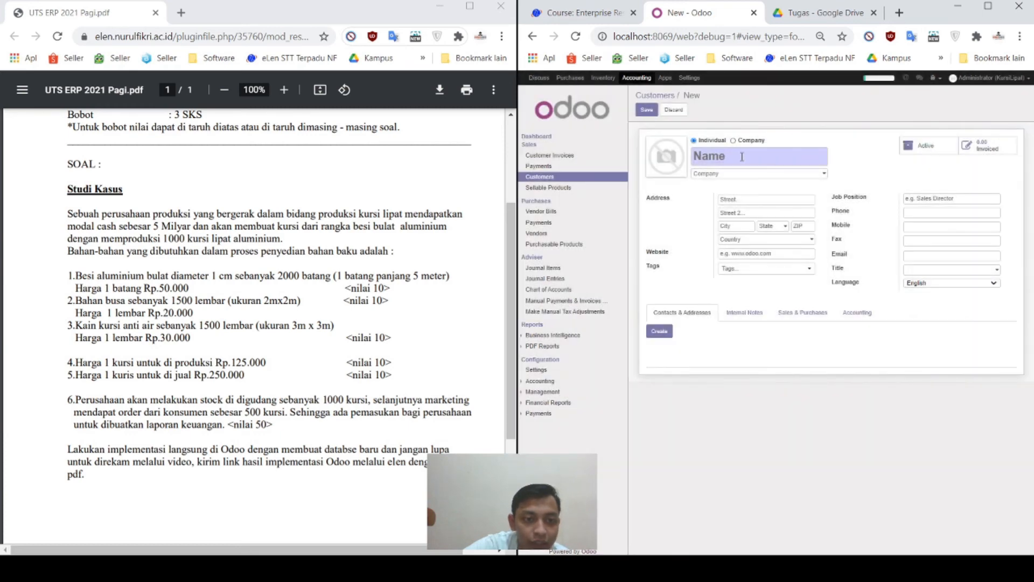
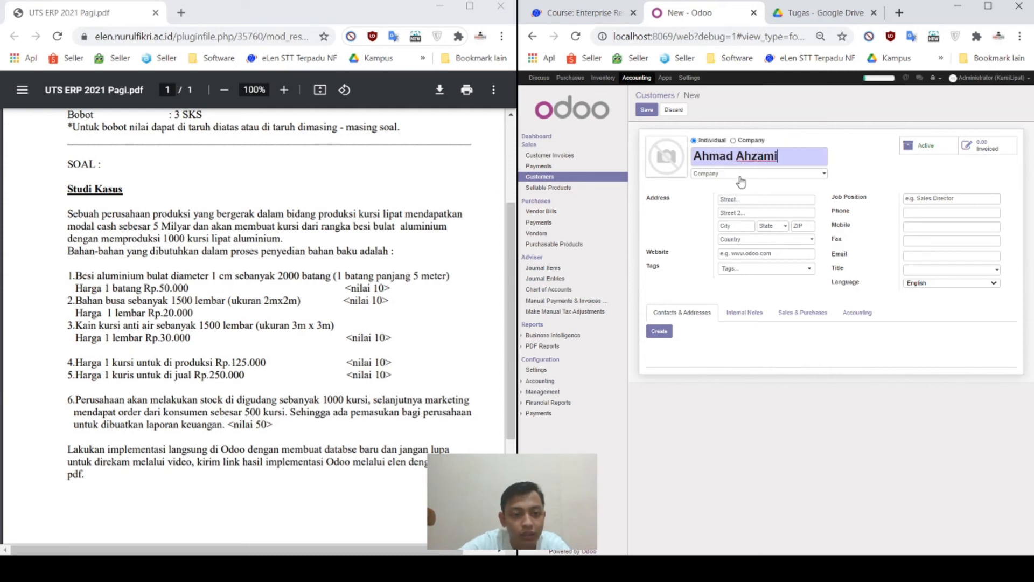
pyautogui.click(740, 179)
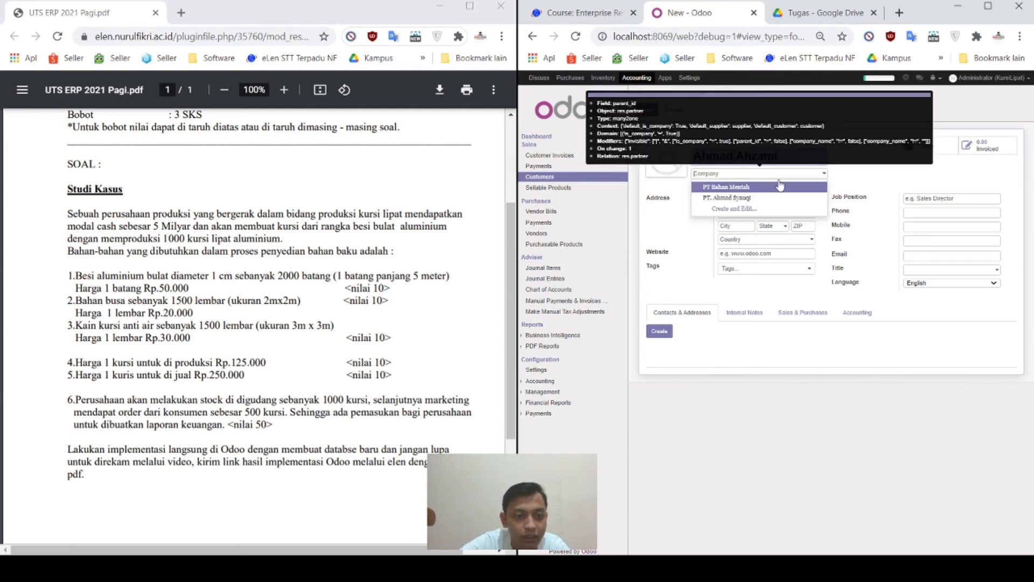
pyautogui.click(883, 176)
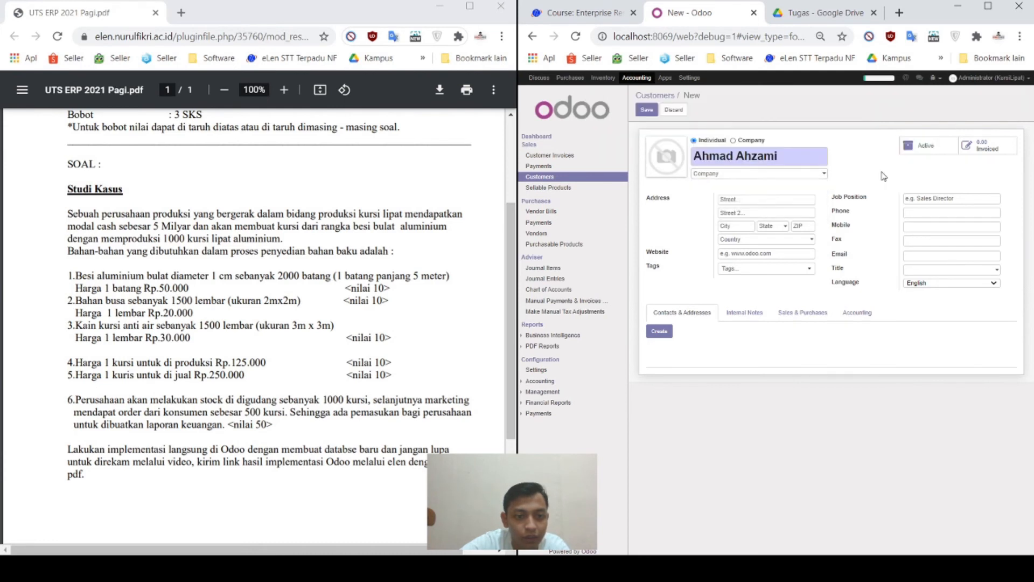
# Step: Autofill the customer's Depok street address, set state Jawa Barat, and save
pyautogui.click(789, 200)
pyautogui.press('Down')
pyautogui.press('Down')
pyautogui.press('Down')
pyautogui.press('Return')
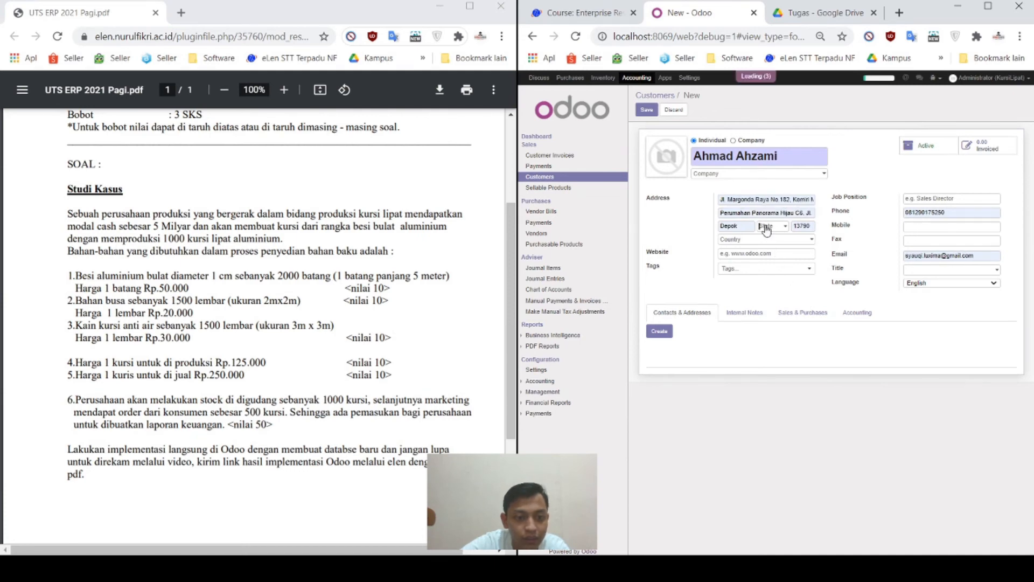
pyautogui.write('jw')
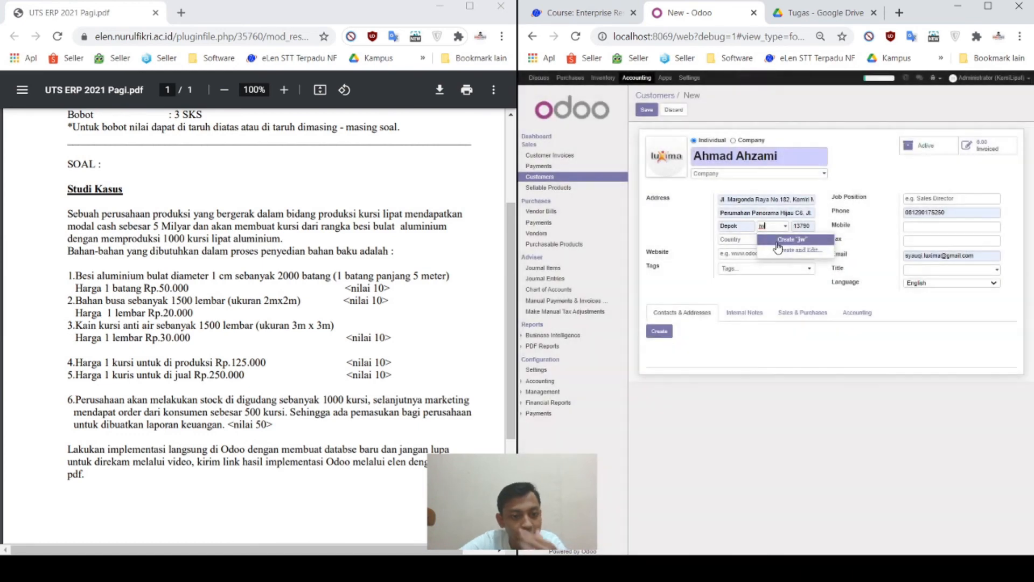
pyautogui.press('BackSpace')
pyautogui.write('awa')
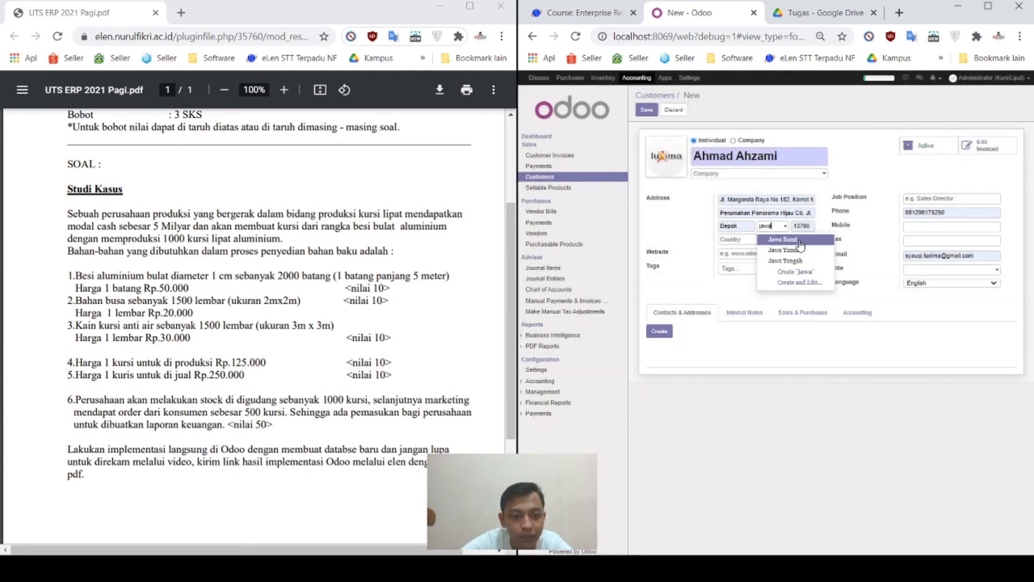
pyautogui.click(795, 242)
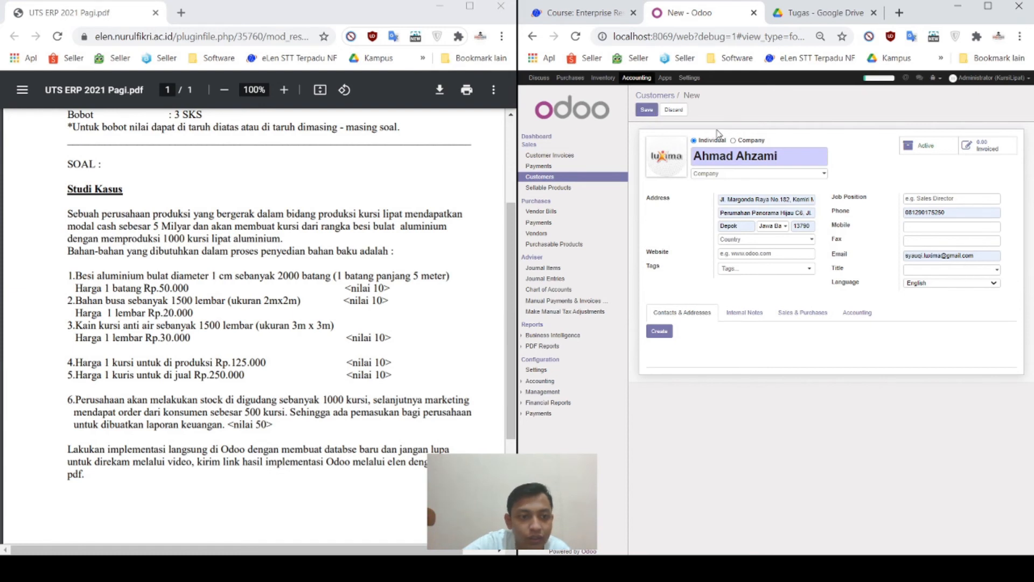
pyautogui.click(646, 110)
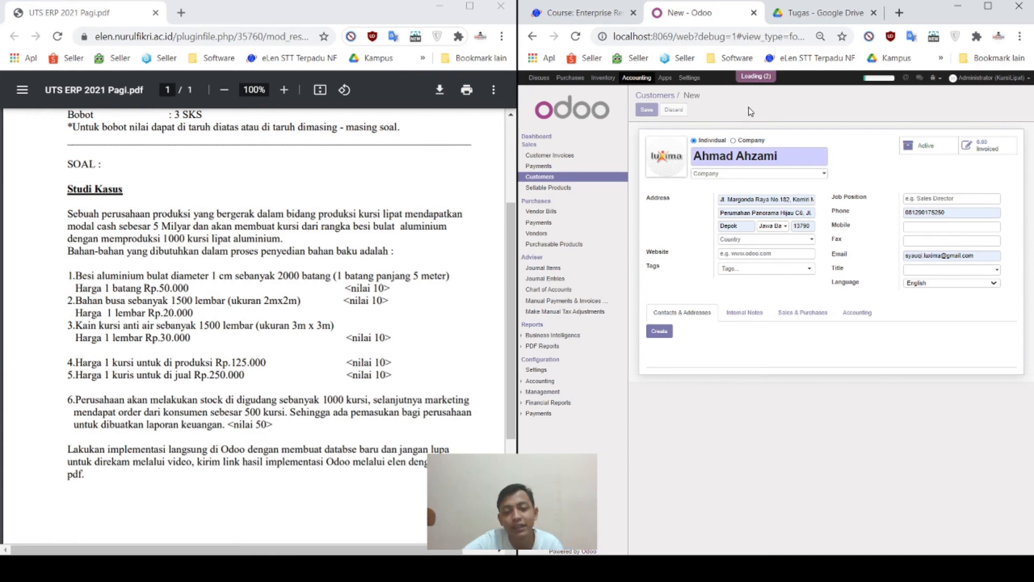
# Step: Check the case study PDF, then view the still-empty Customer Invoices list
pyautogui.click(227, 386)
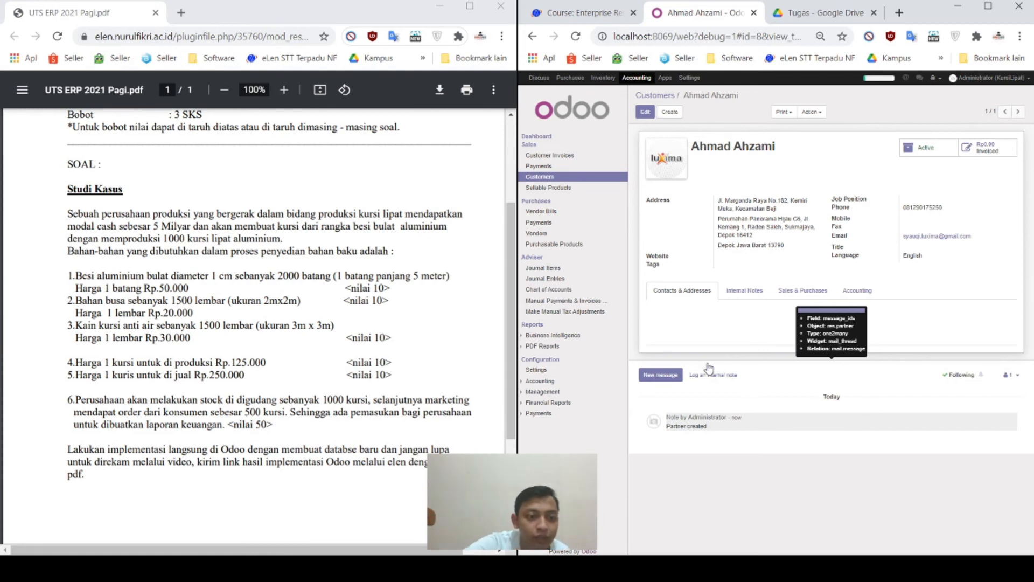
pyautogui.click(559, 157)
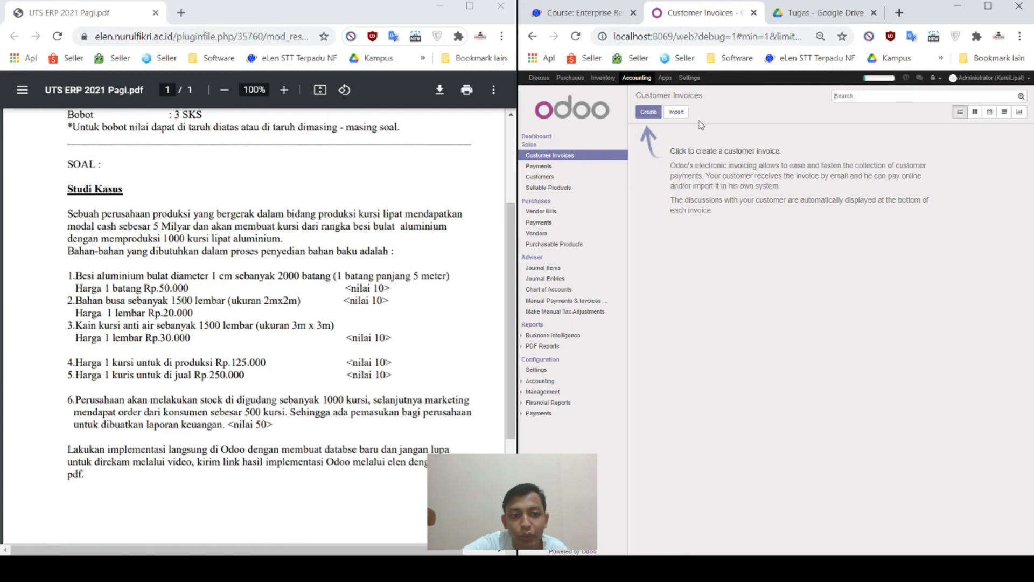
# Step: Start a customer invoice for the new customer: 15 Days terms, dated 04/12/2021, salesperson Administrator
pyautogui.click(649, 113)
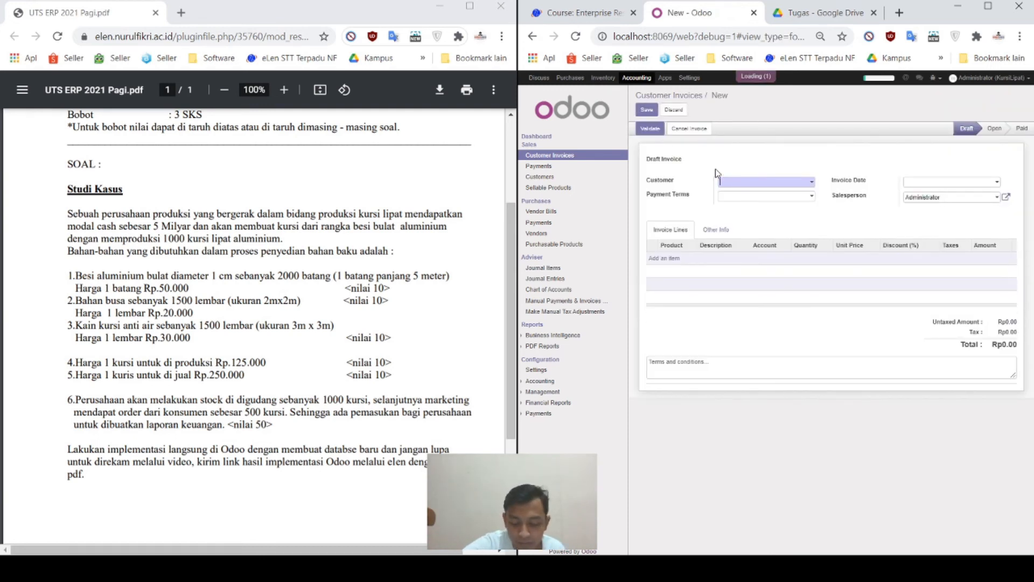
pyautogui.click(752, 186)
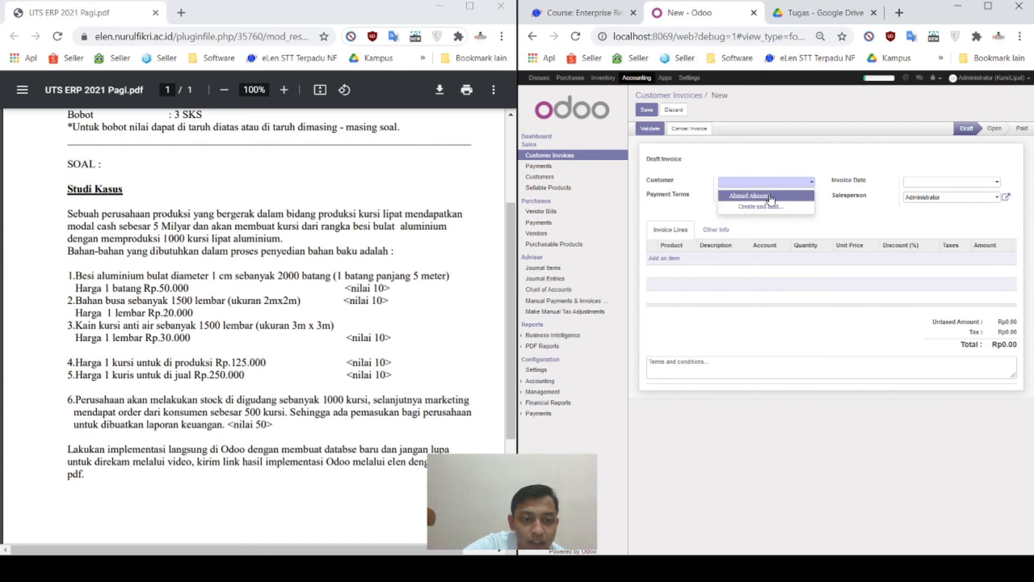
pyautogui.click(770, 197)
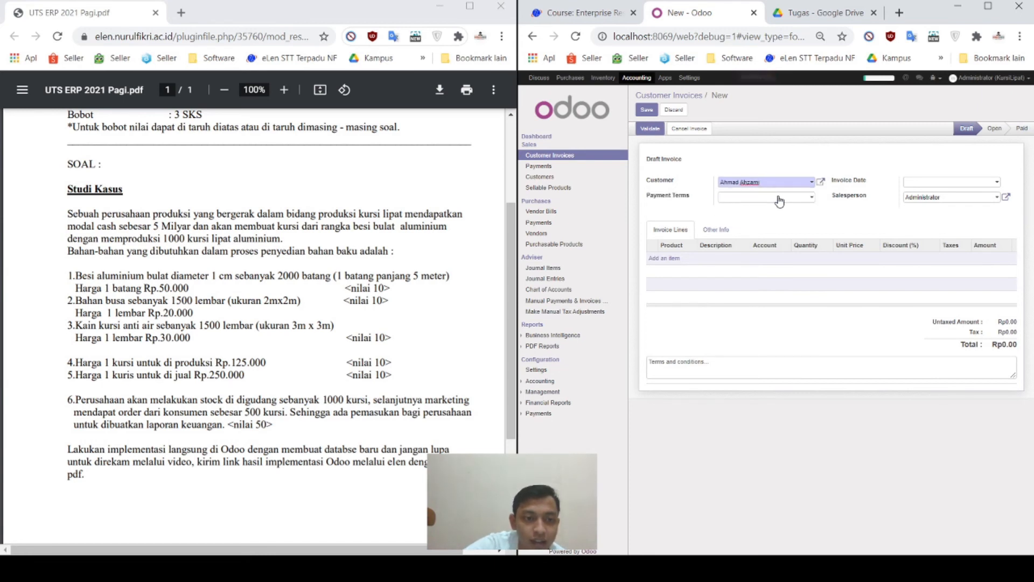
pyautogui.click(779, 201)
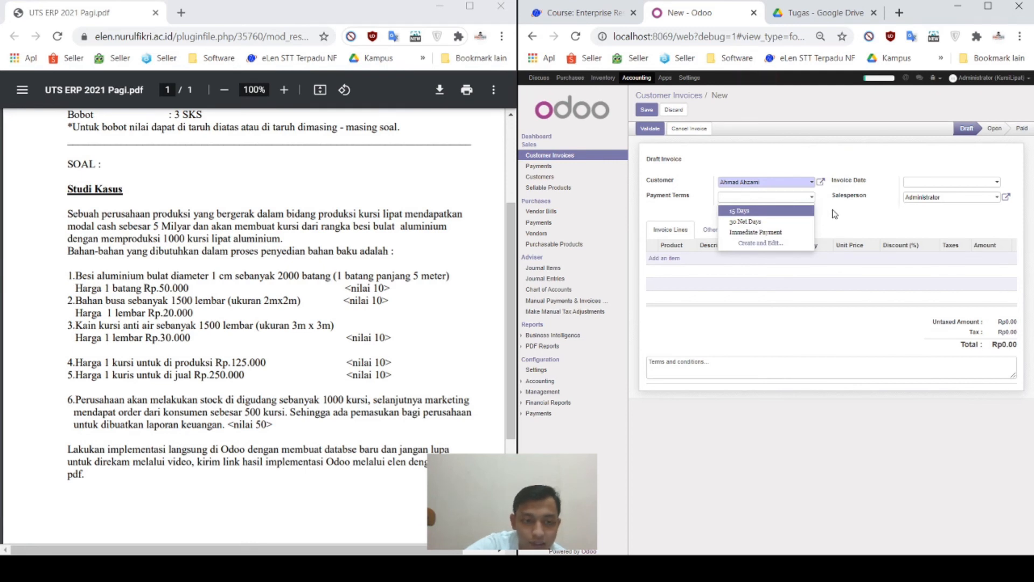
pyautogui.click(739, 211)
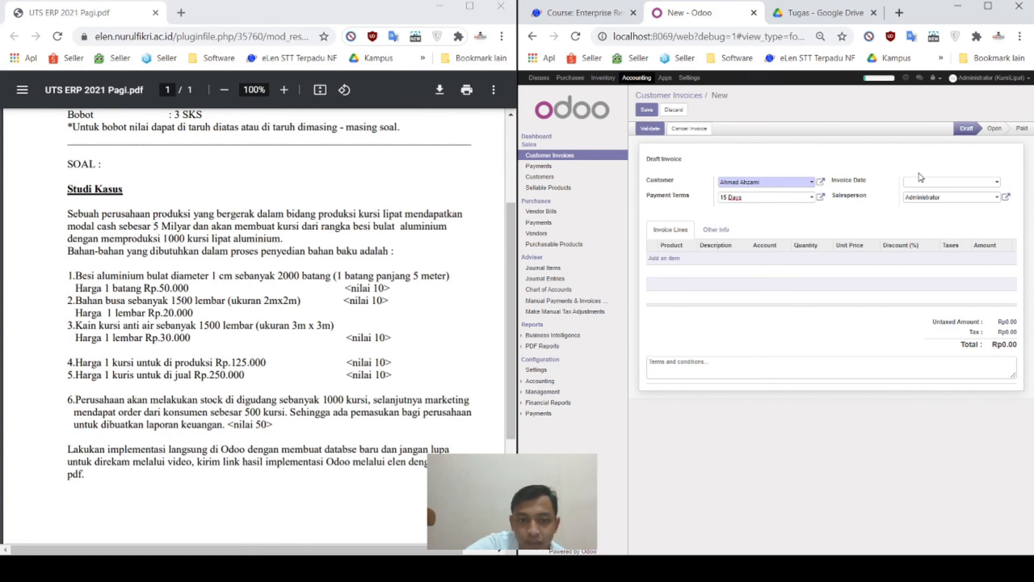
pyautogui.click(969, 151)
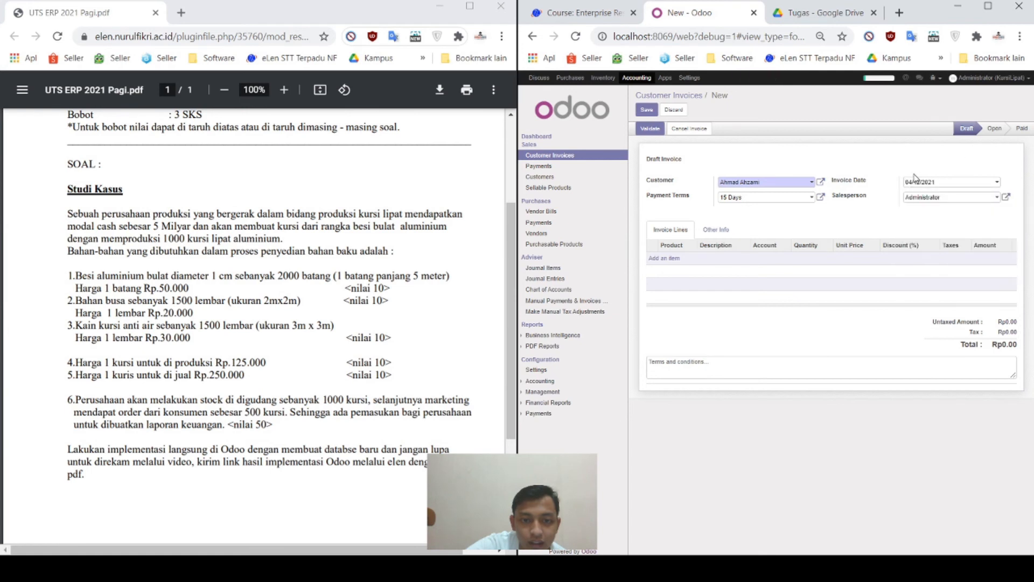
pyautogui.click(946, 201)
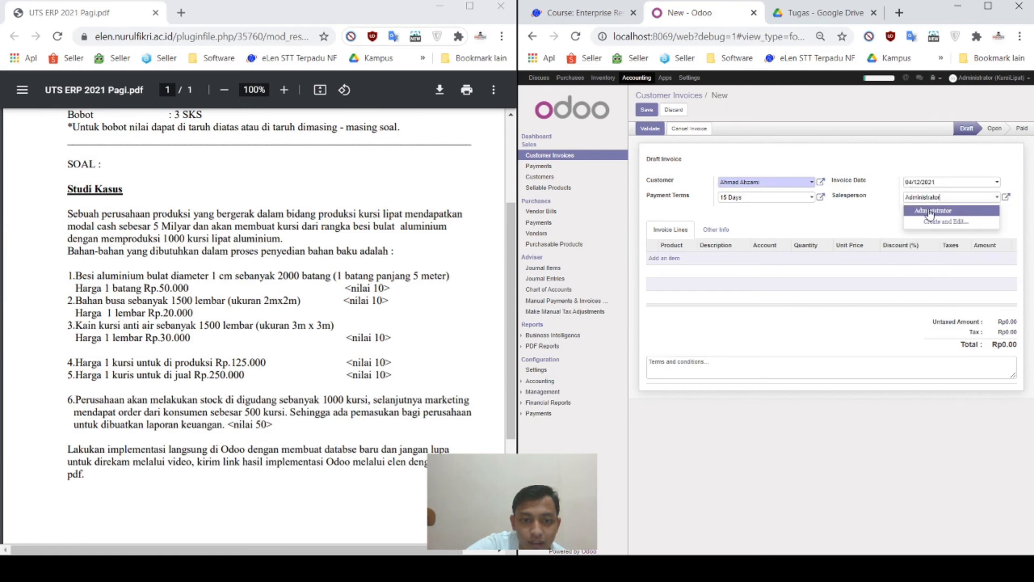
pyautogui.click(925, 211)
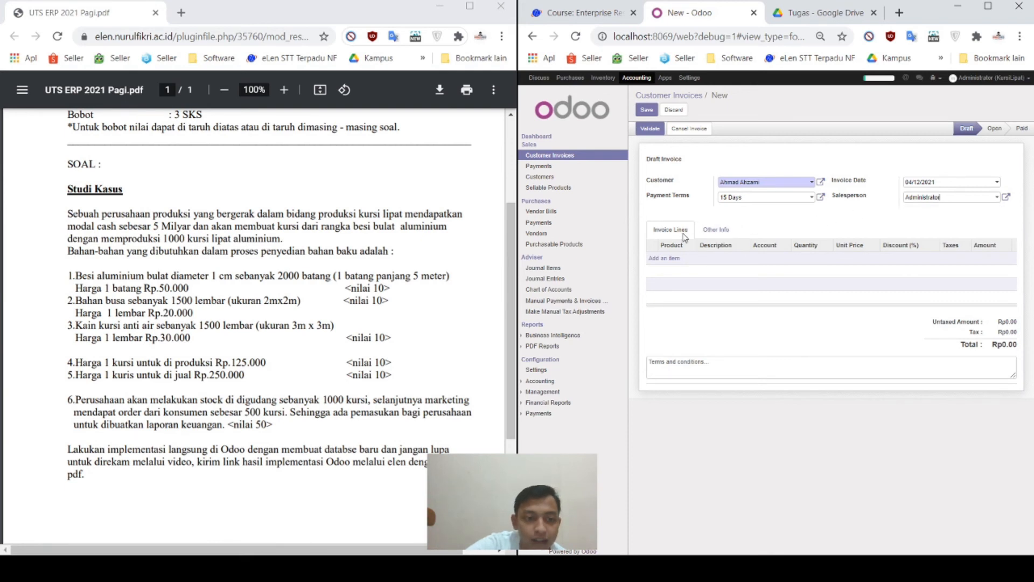
# Step: Add a Kursi Lipat Aluminium invoice line with quantity 500
pyautogui.click(669, 259)
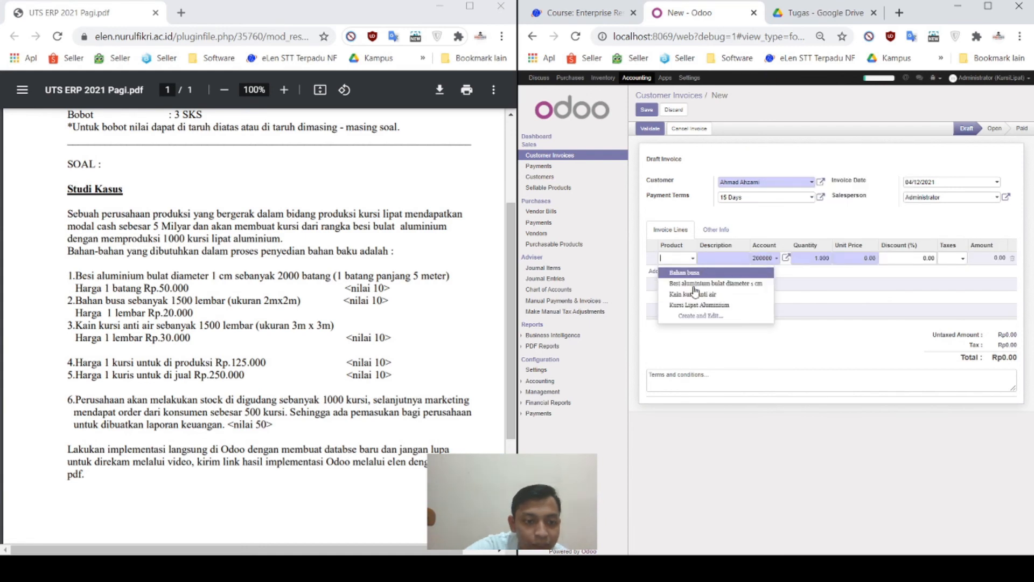
pyautogui.click(712, 313)
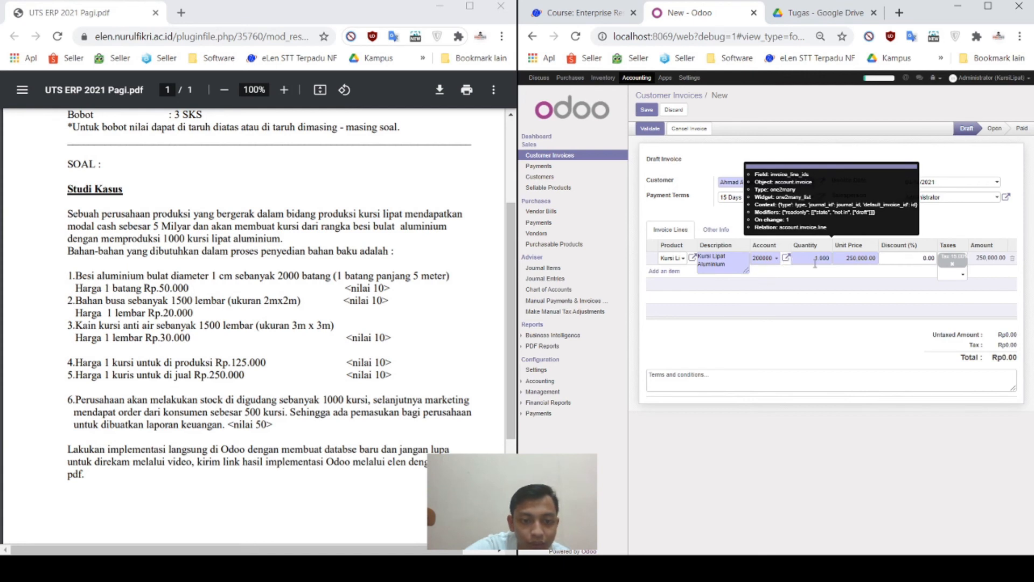
pyautogui.moveTo(815, 260); pyautogui.dragTo(840, 261)
pyautogui.write('500')
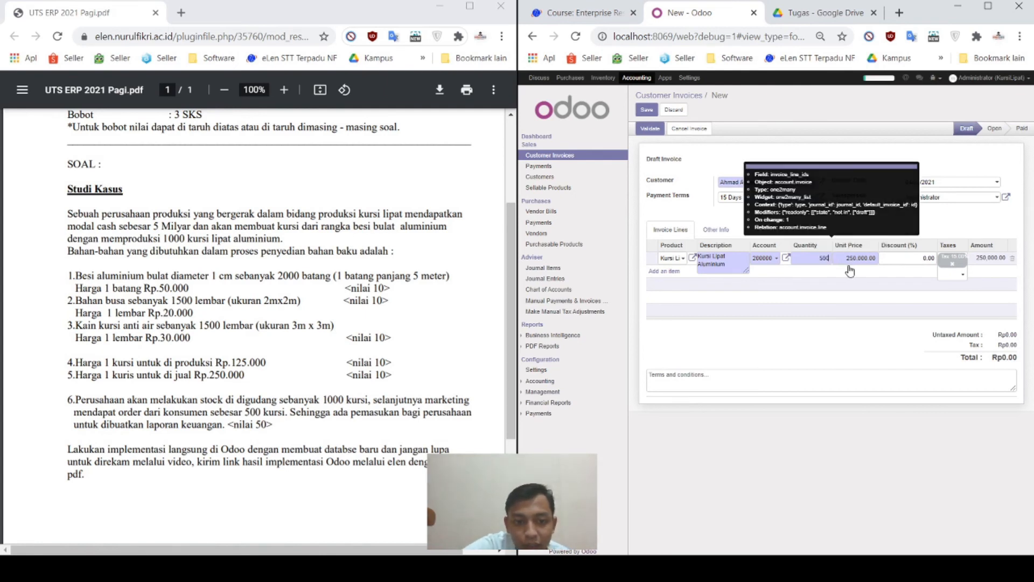
# Step: Remove the 15% tax from the line and validate the invoice as INV/2021/0001
pyautogui.click(956, 271)
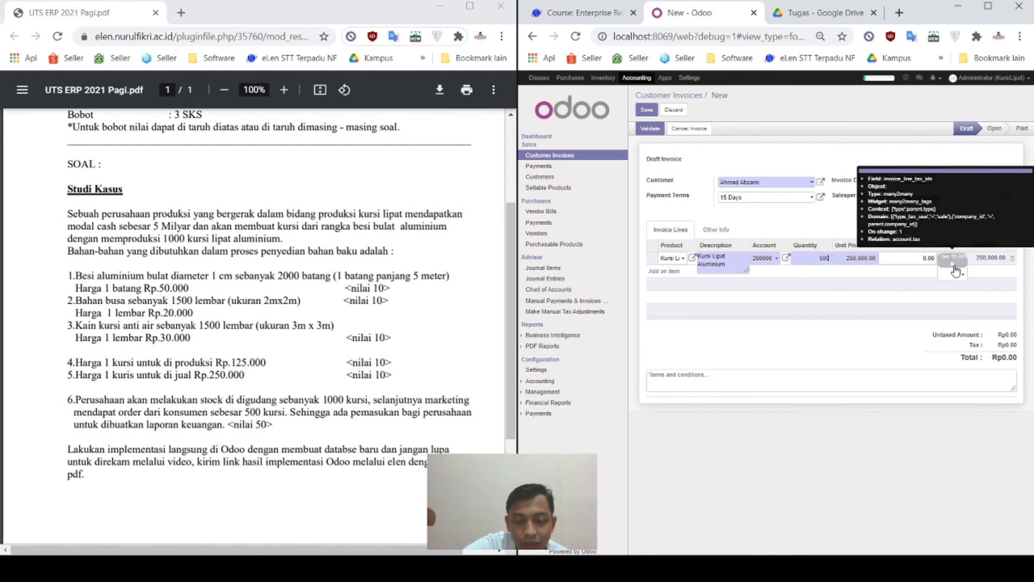
pyautogui.click(954, 266)
pyautogui.click(976, 283)
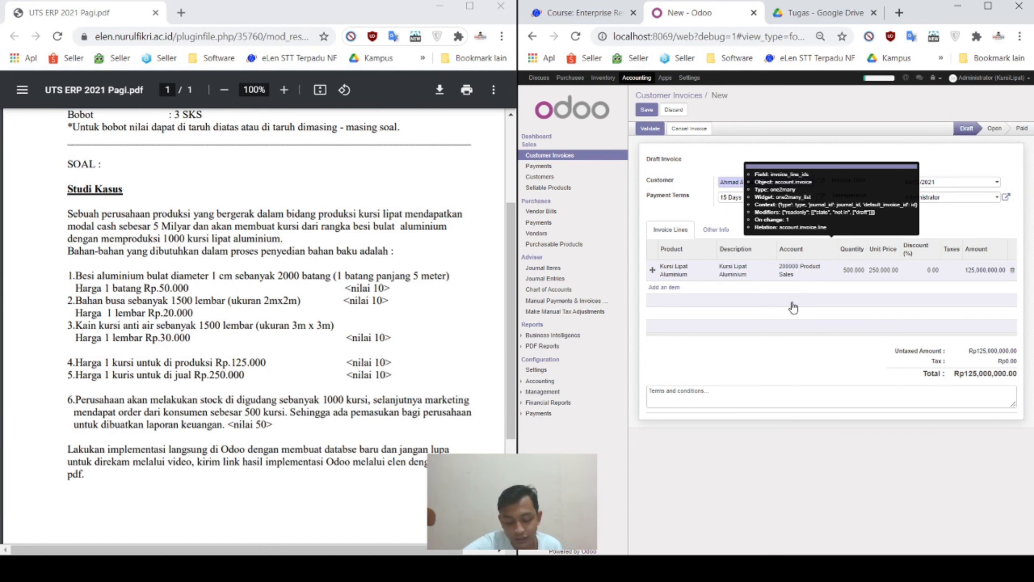
pyautogui.click(650, 129)
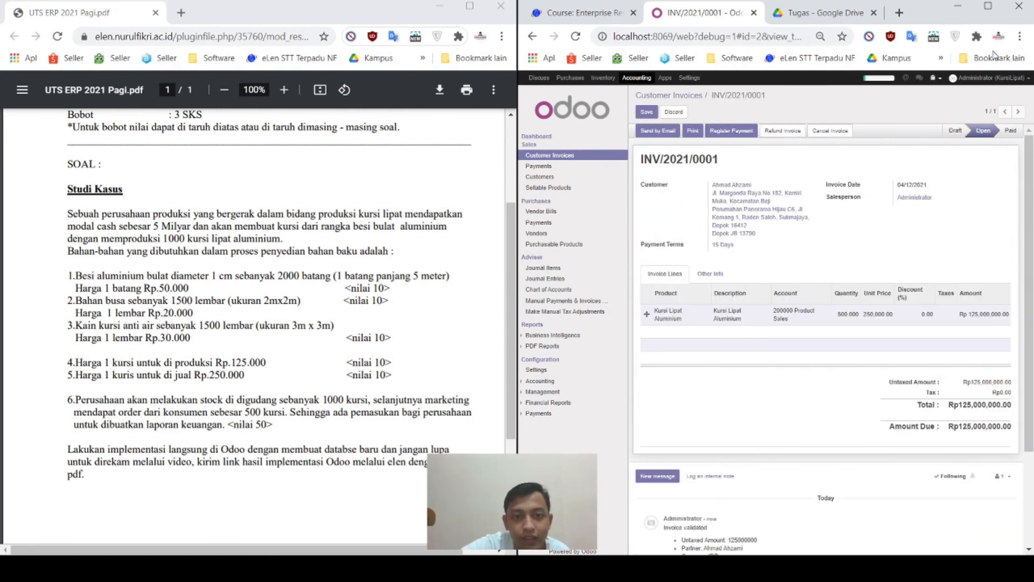
pyautogui.click(976, 36)
pyautogui.click(659, 15)
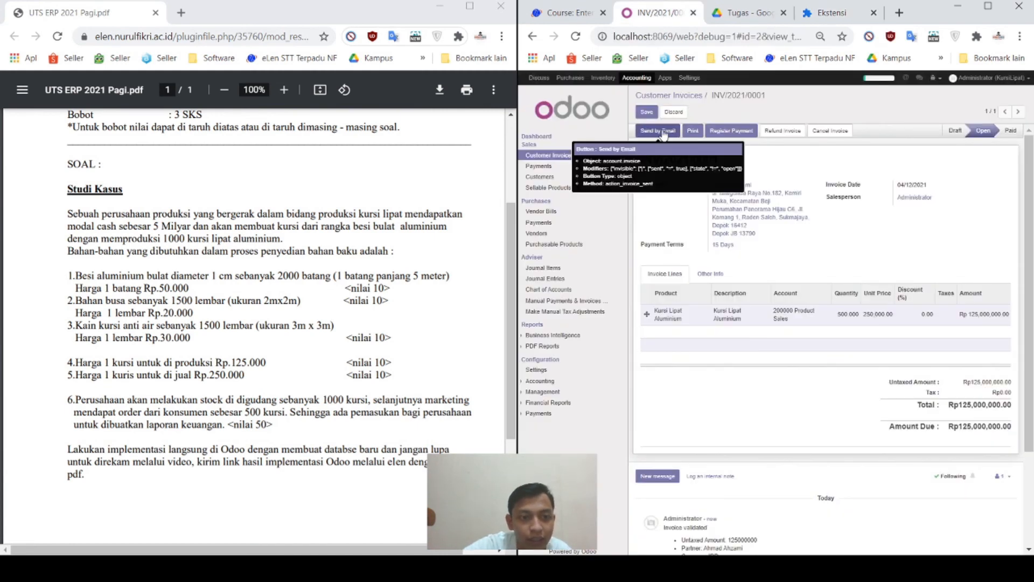
pyautogui.click(688, 135)
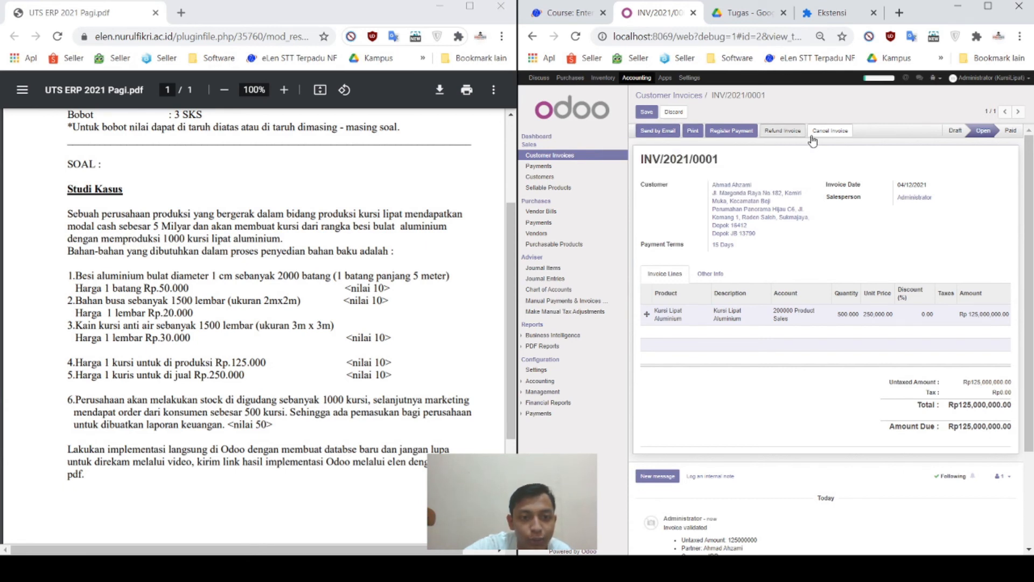
pyautogui.click(692, 131)
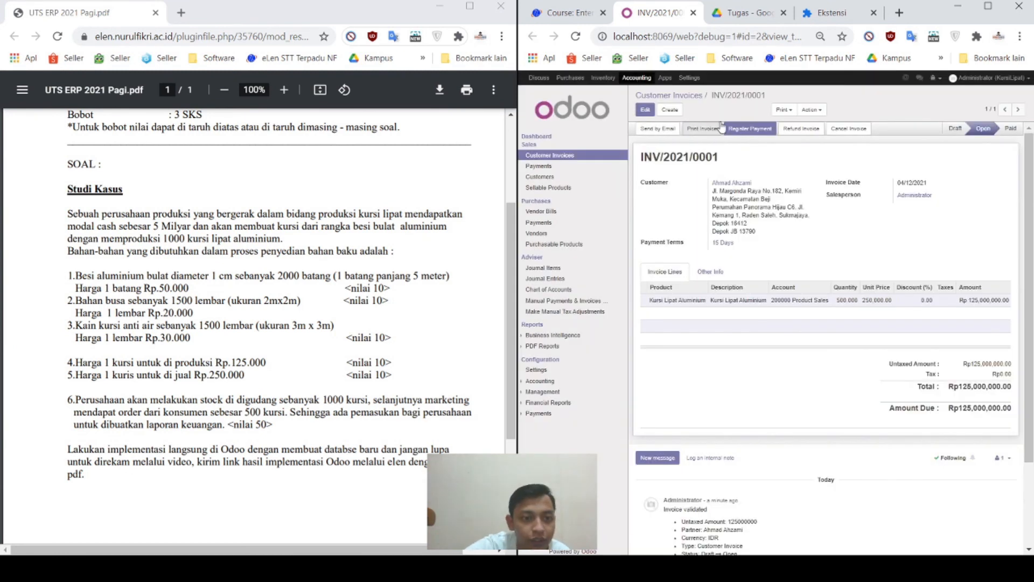
pyautogui.click(679, 98)
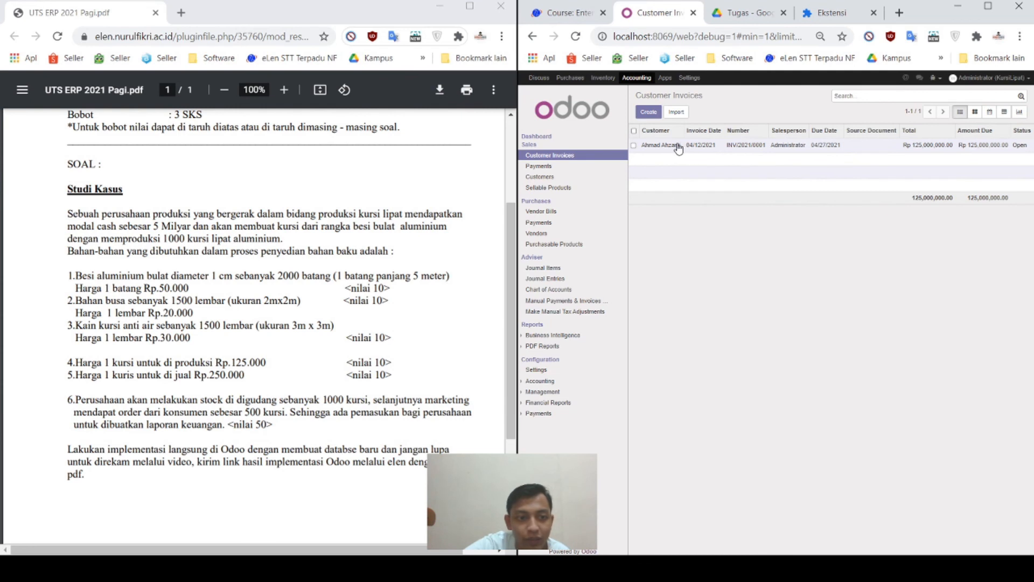
pyautogui.click(678, 147)
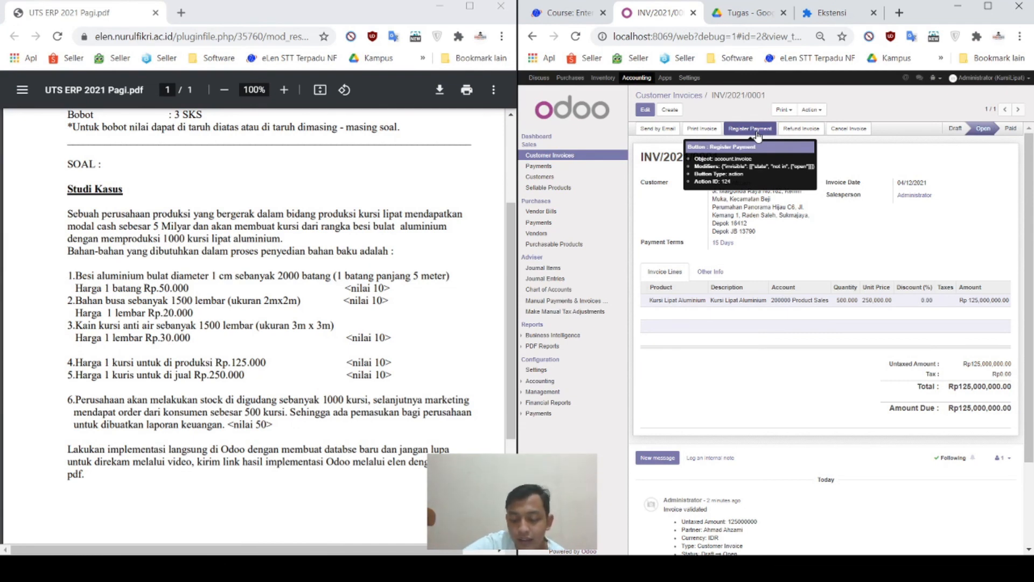
# Step: Register a Rp125,000,000 cash payment dated 04/12/2021 against INV/2021/0001
pyautogui.click(757, 129)
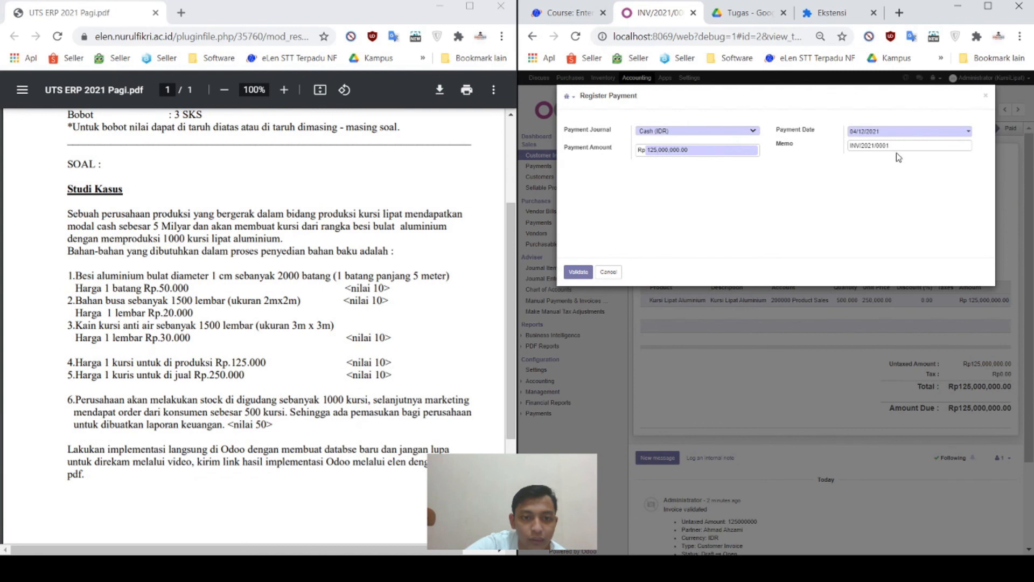
pyautogui.click(578, 270)
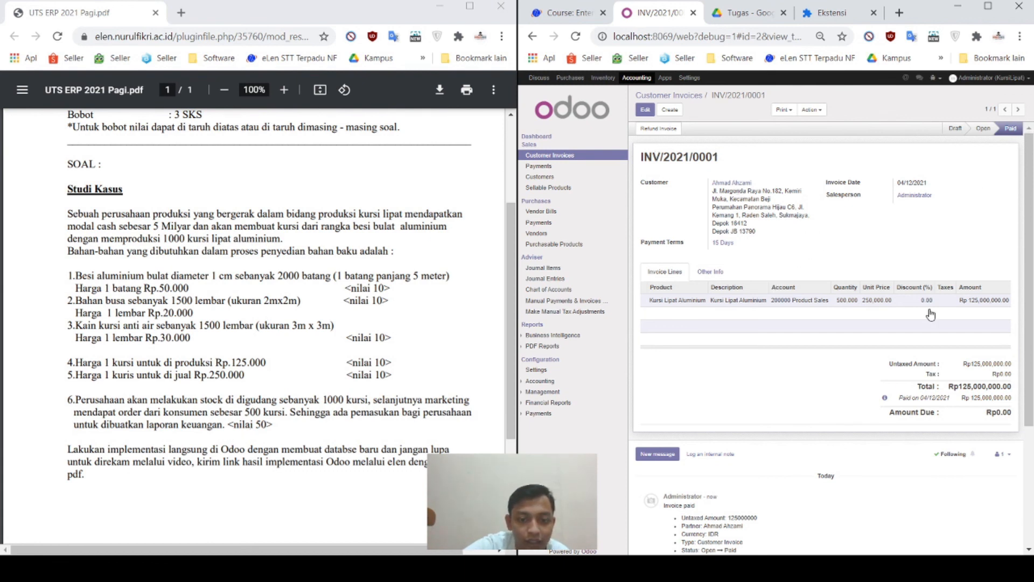
# Step: Expand Reports > PDF Reports in the Accounting sidebar to list General Ledger and Trial Balance
pyautogui.moveTo(930, 315)
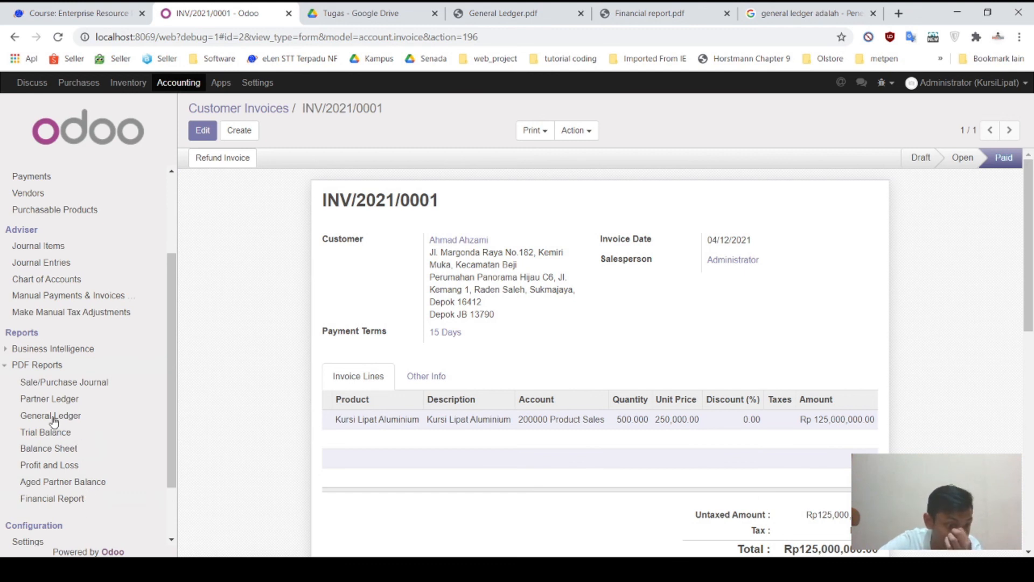
# Step: Print the General Ledger for all accounts from 04/12/2021 to 04/12/2021 as a PDF
pyautogui.click(54, 419)
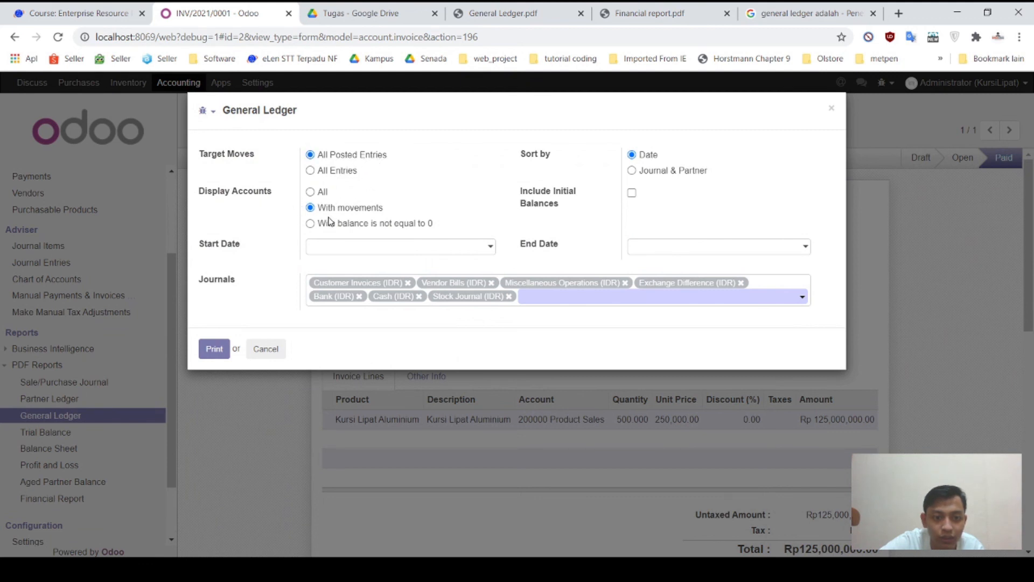
pyautogui.click(311, 193)
pyautogui.click(491, 248)
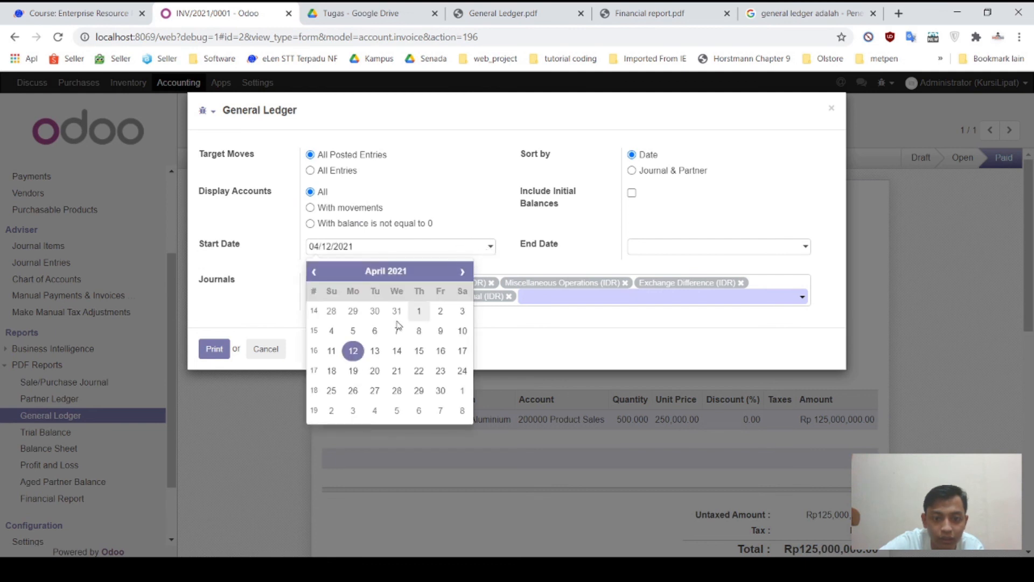
pyautogui.click(355, 352)
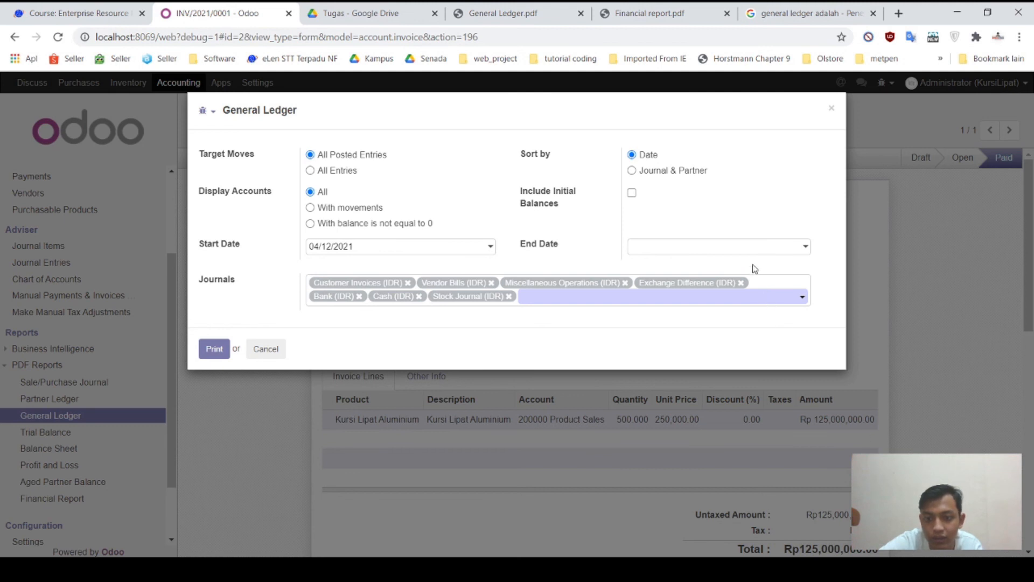
pyautogui.click(757, 248)
pyautogui.click(763, 213)
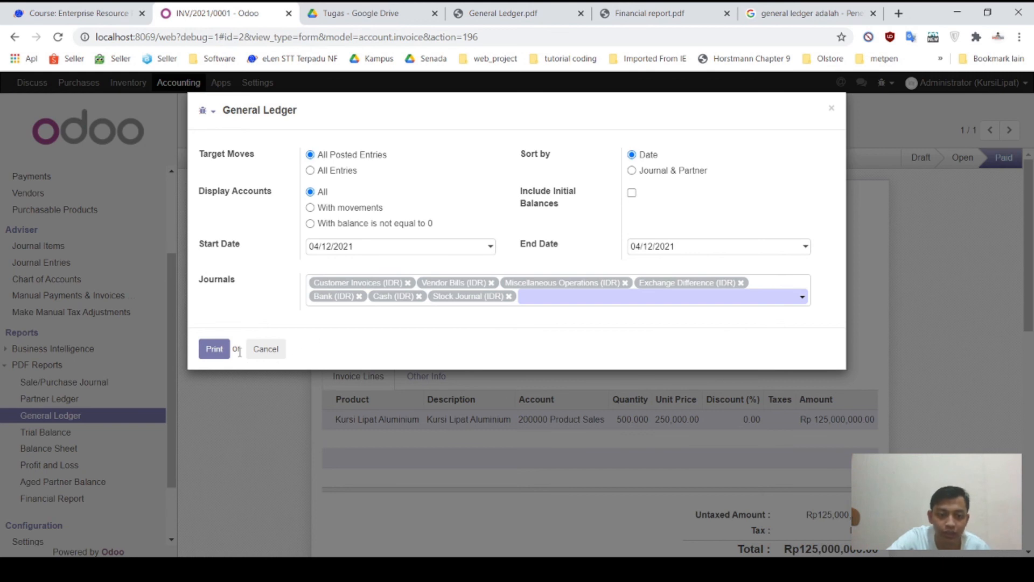
pyautogui.click(215, 349)
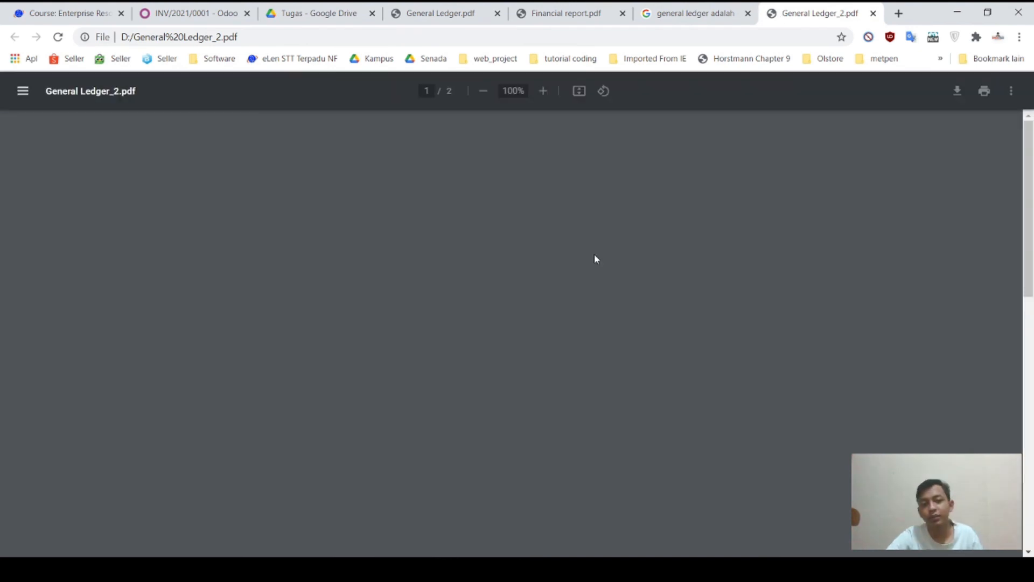
pyautogui.scroll(-2, 595, 259)
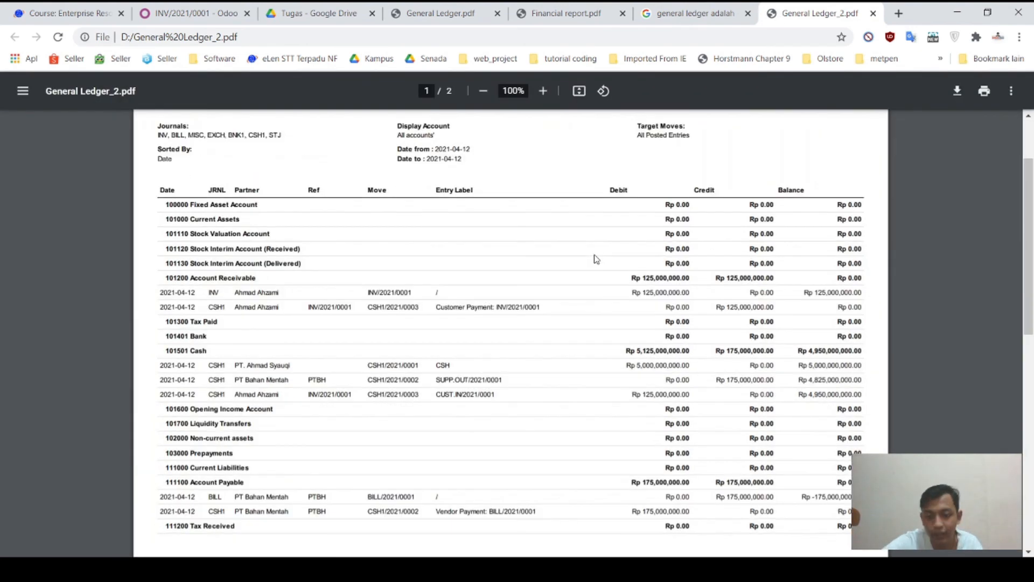
pyautogui.scroll(1, 595, 258)
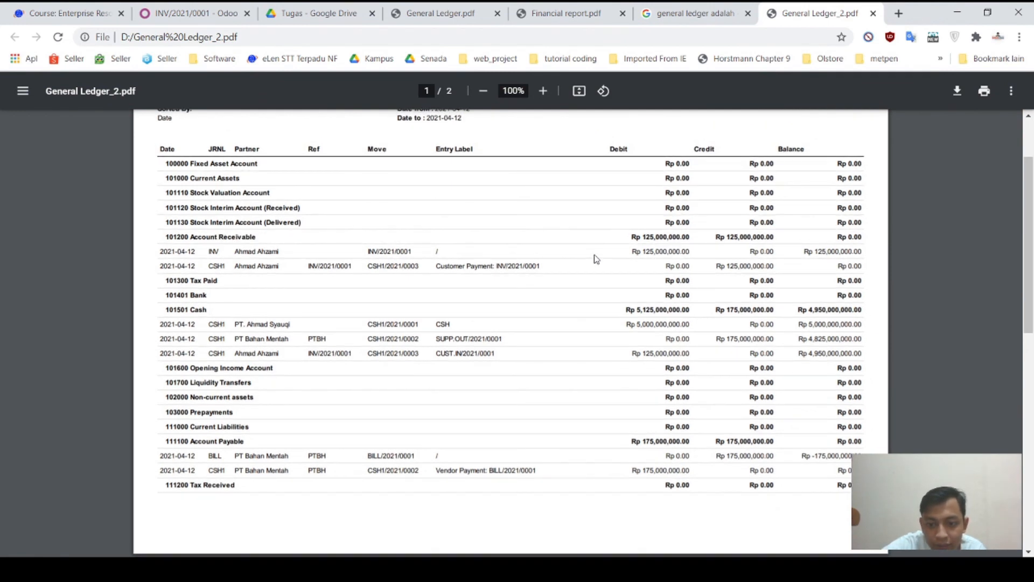
pyautogui.scroll(1, 596, 259)
pyautogui.scroll(3, 596, 259)
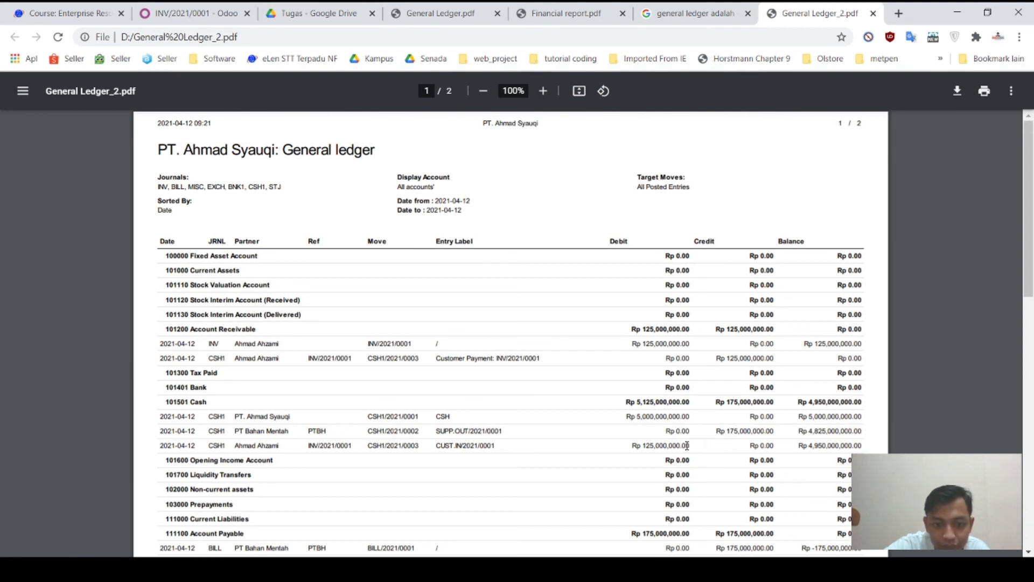
pyautogui.scroll(-15, 687, 445)
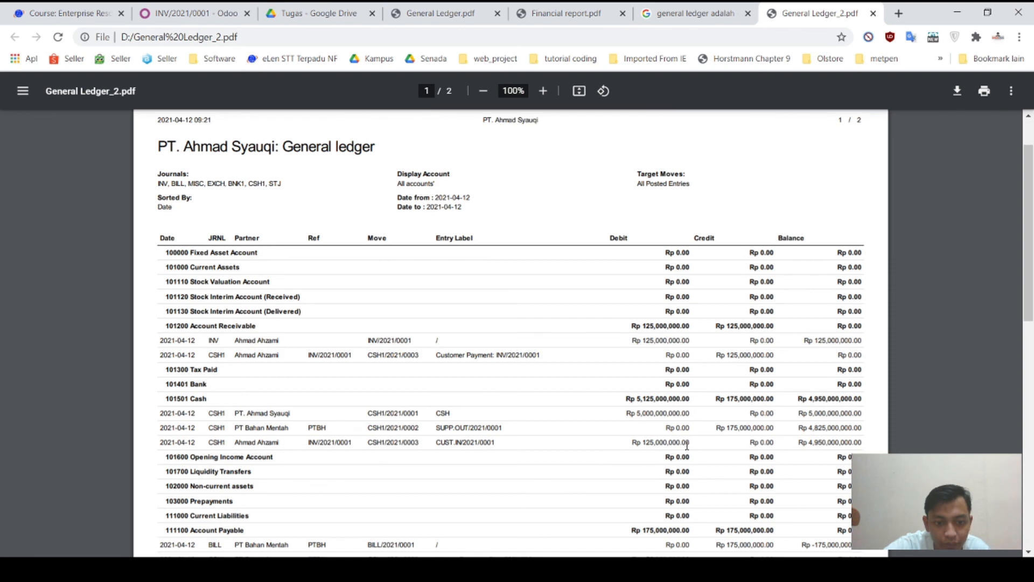
pyautogui.scroll(-1, 686, 445)
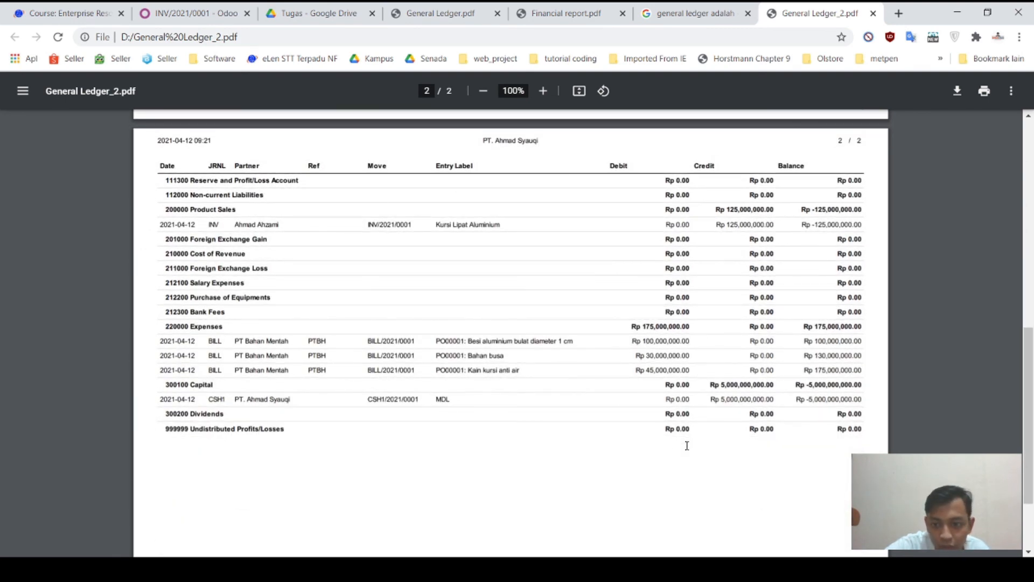
pyautogui.scroll(-2, 687, 445)
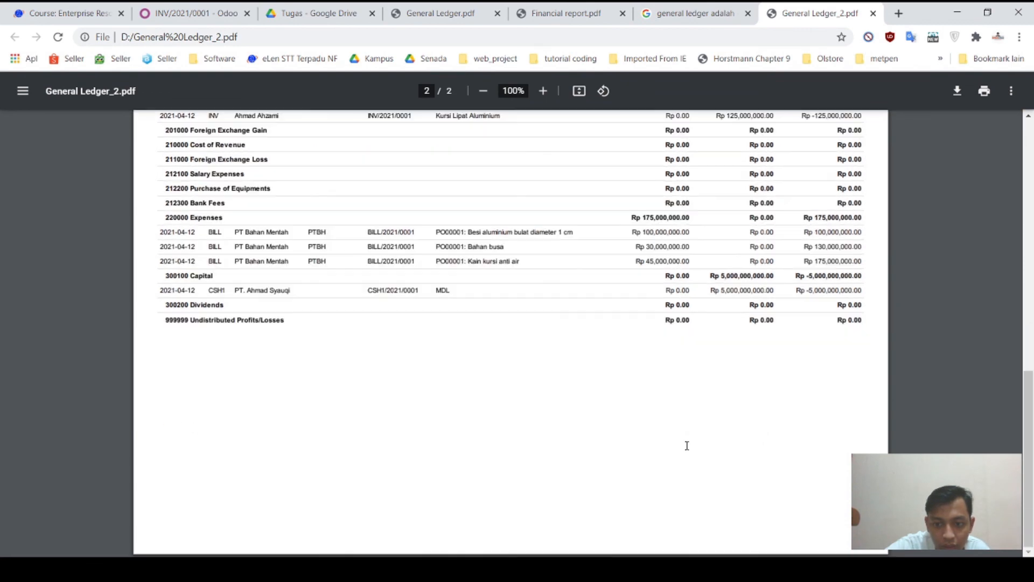
pyautogui.scroll(3, 687, 445)
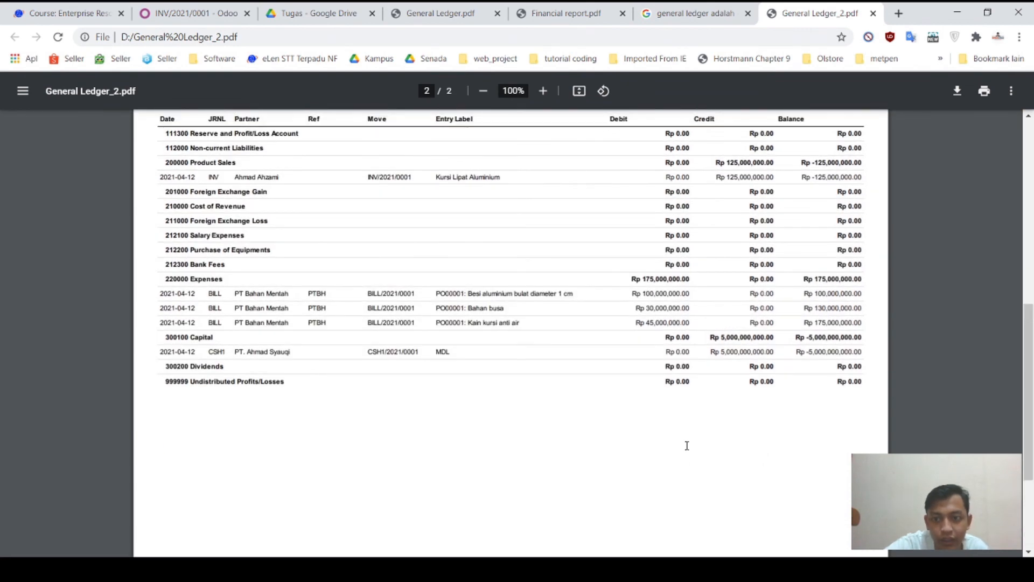
pyautogui.scroll(9, 687, 445)
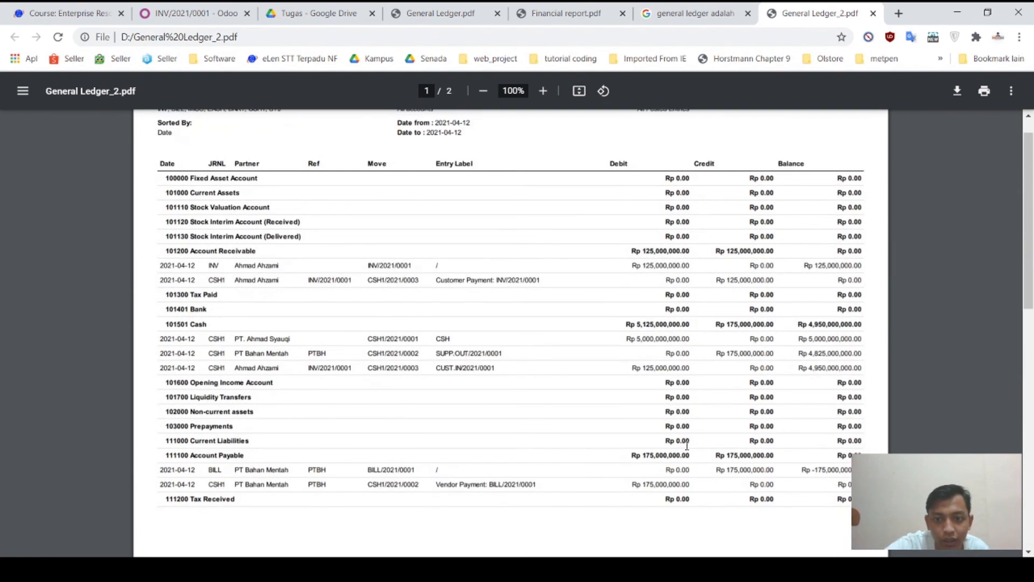
pyautogui.scroll(-18, 687, 445)
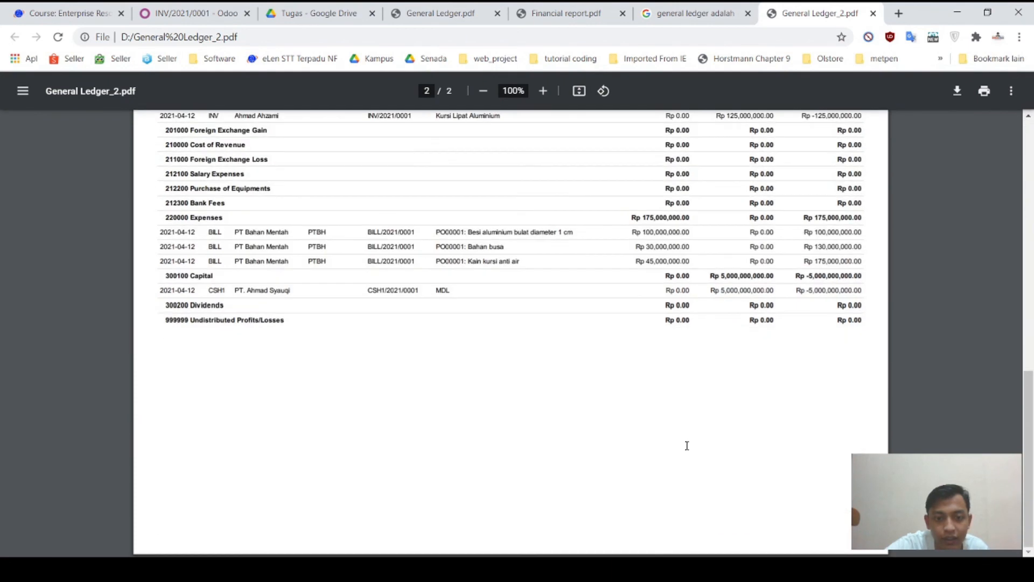